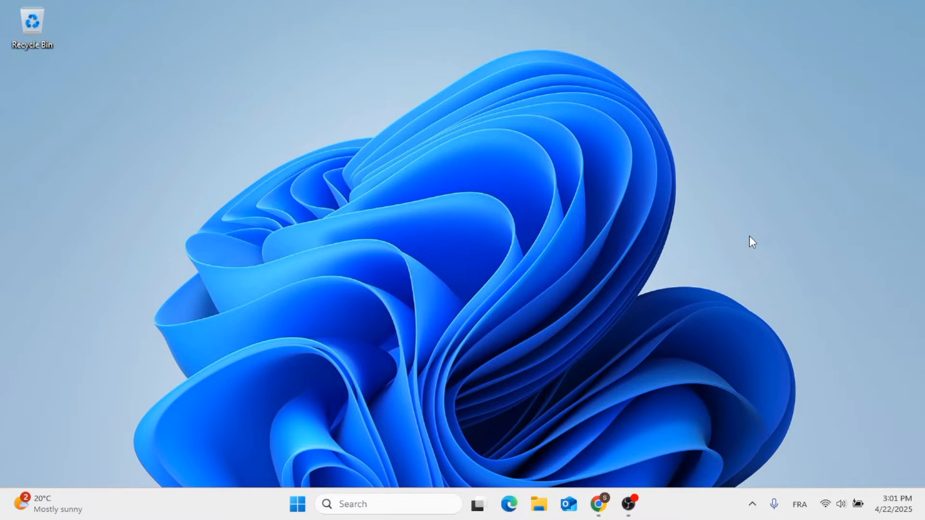
# Open the browser and search Google for squarespace
pyautogui.click(608, 505)
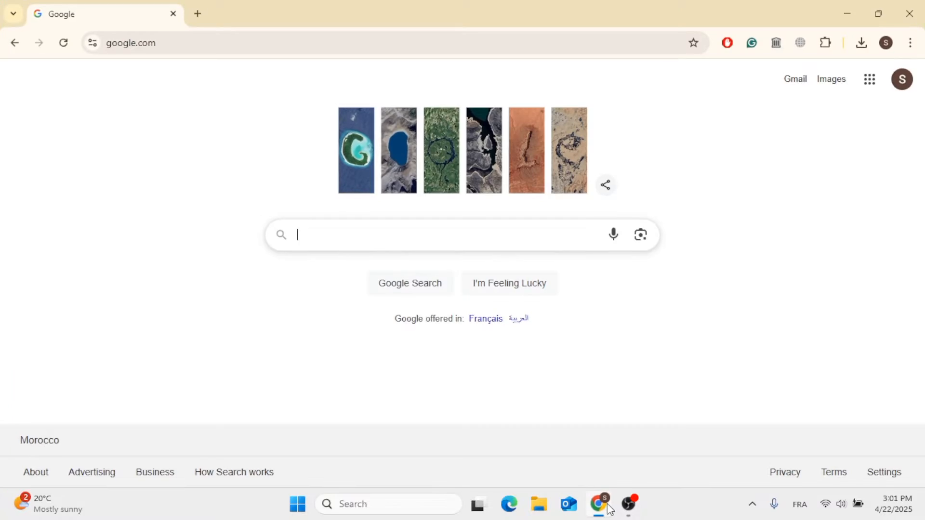
pyautogui.click(517, 238)
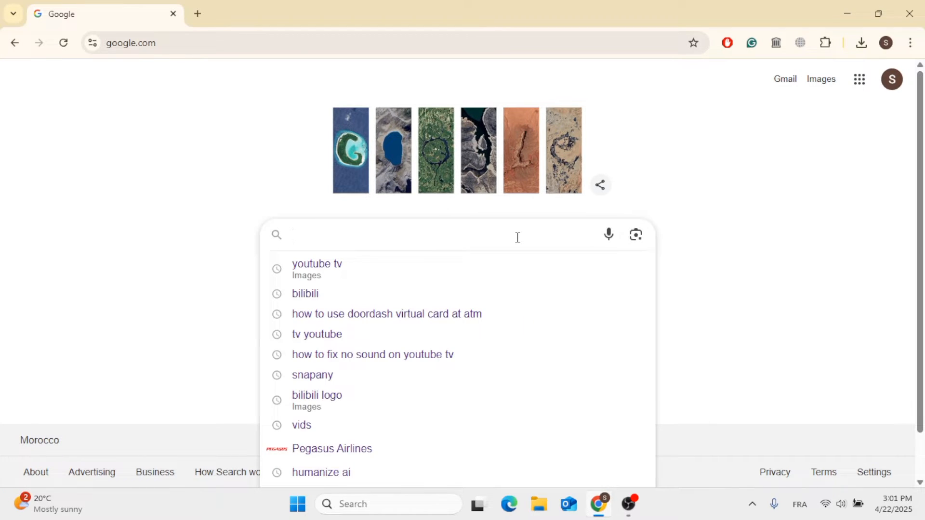
pyautogui.write('squar')
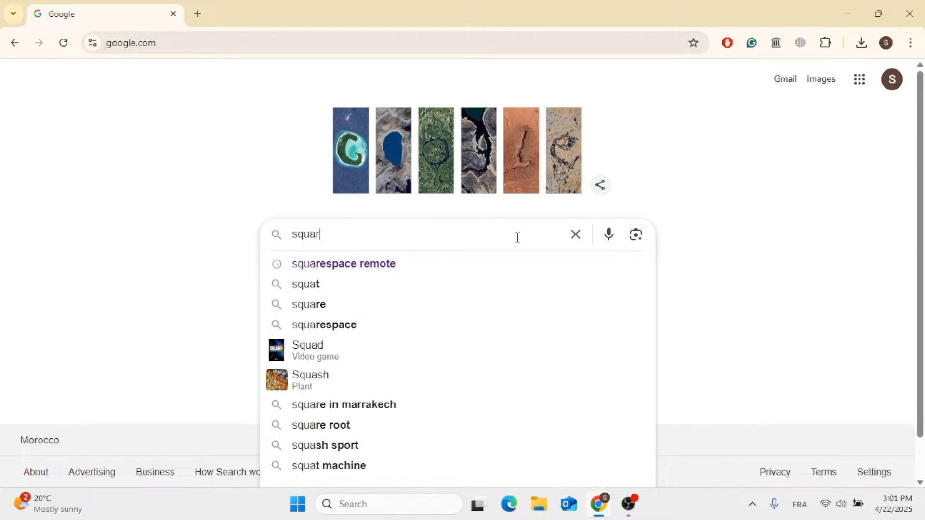
pyautogui.write('espa')
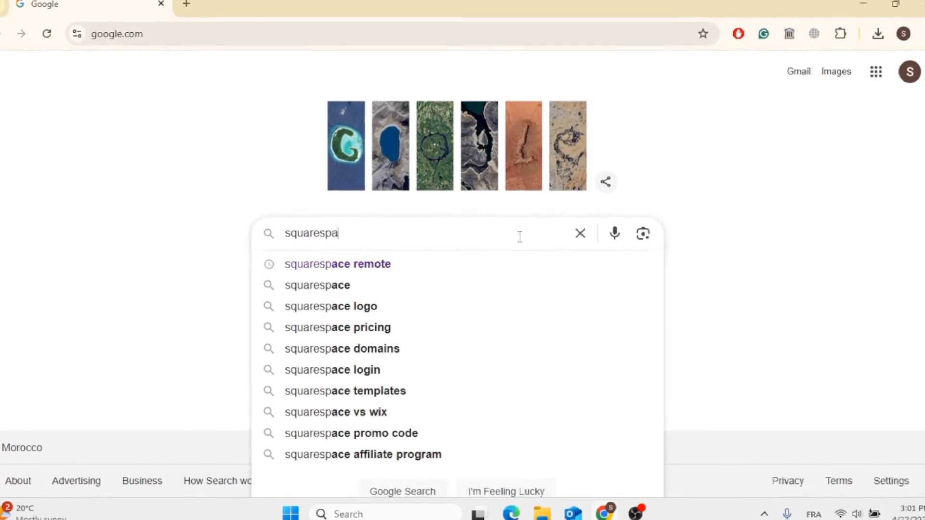
pyautogui.write('ce')
pyautogui.press('Return')
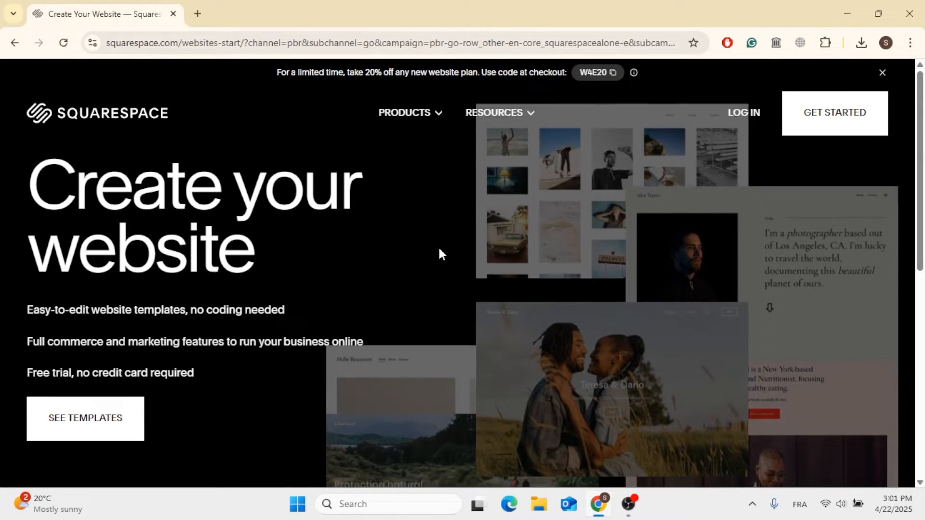
# Begin creating a new website from the Squarespace homepage
pyautogui.scroll(-7, 439, 253)
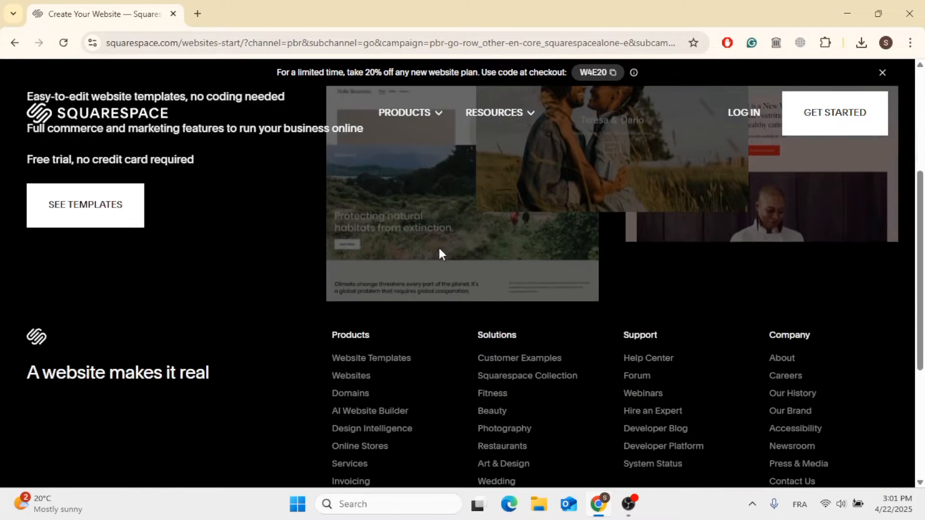
pyautogui.scroll(10, 440, 254)
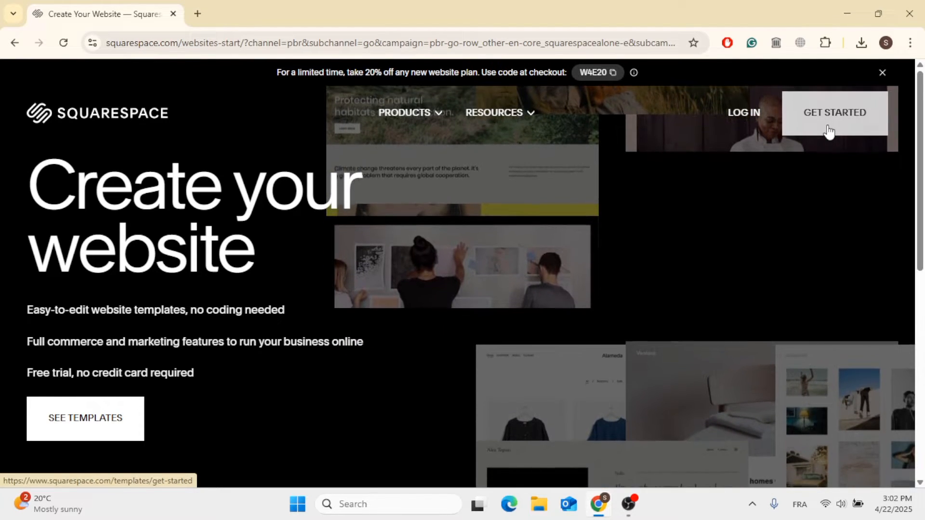
pyautogui.click(828, 131)
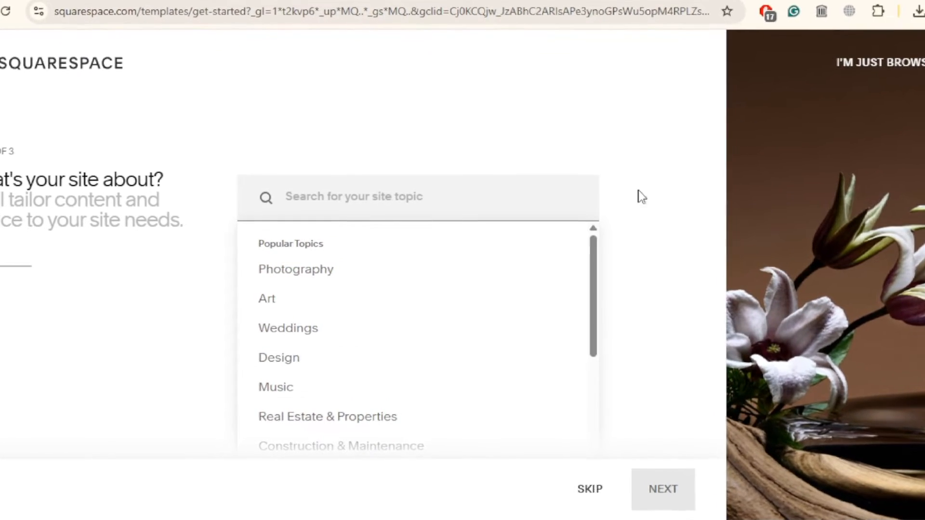
# Choose Art as the site topic and continue to the next setup step
pyautogui.scroll(-3, 518, 315)
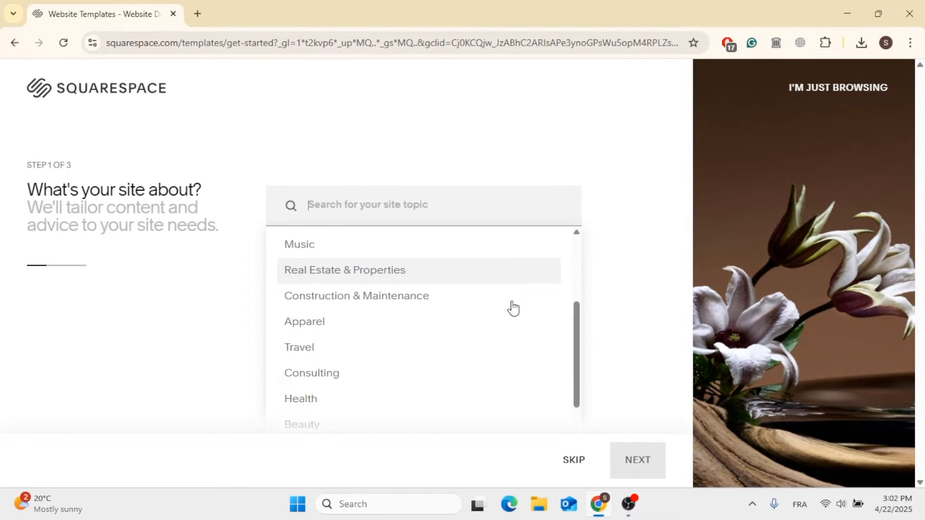
pyautogui.scroll(4, 377, 368)
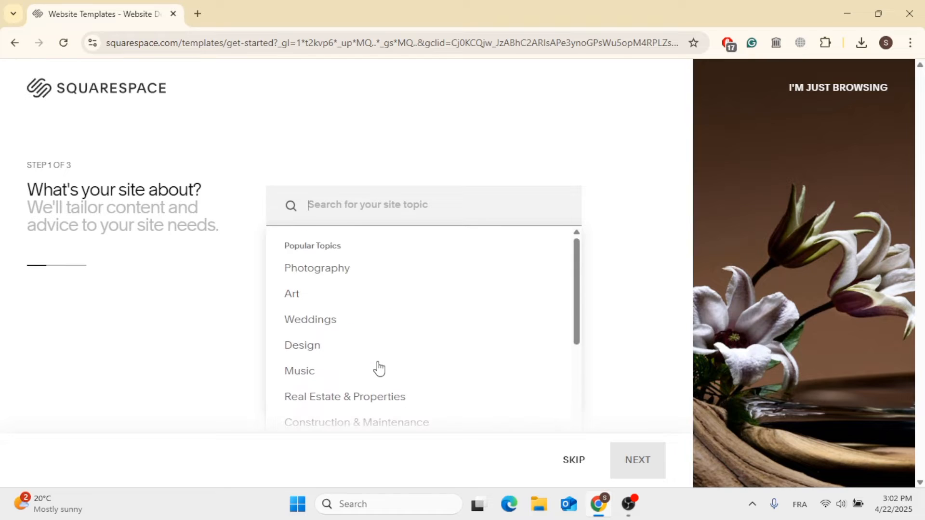
pyautogui.click(362, 302)
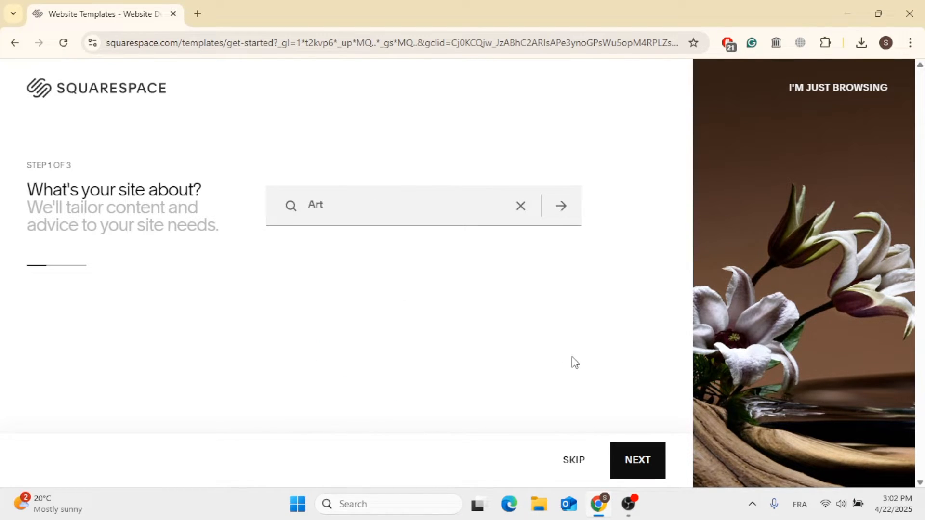
pyautogui.click(629, 458)
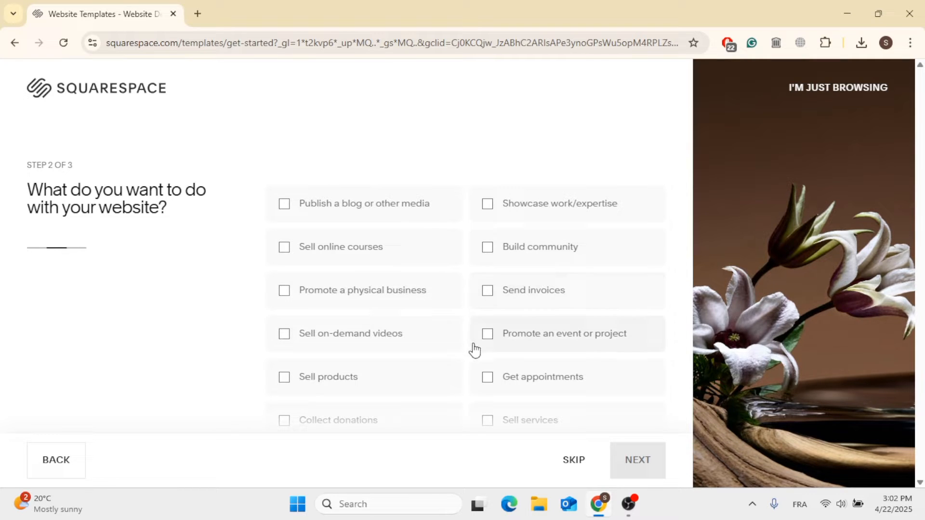
# Select Sell products as the website goal and continue
pyautogui.scroll(-2, 474, 350)
pyautogui.scroll(2, 474, 350)
pyautogui.click(372, 380)
pyautogui.scroll(-2, 373, 380)
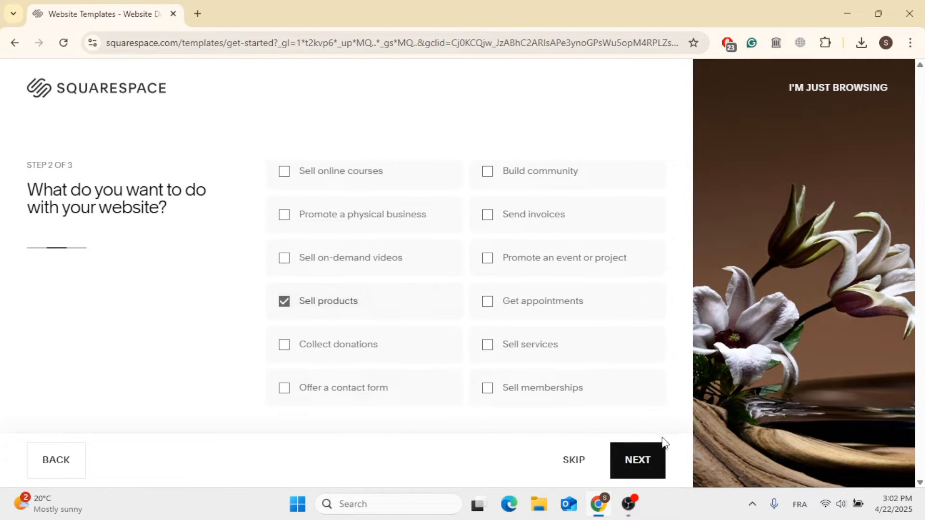
pyautogui.click(646, 472)
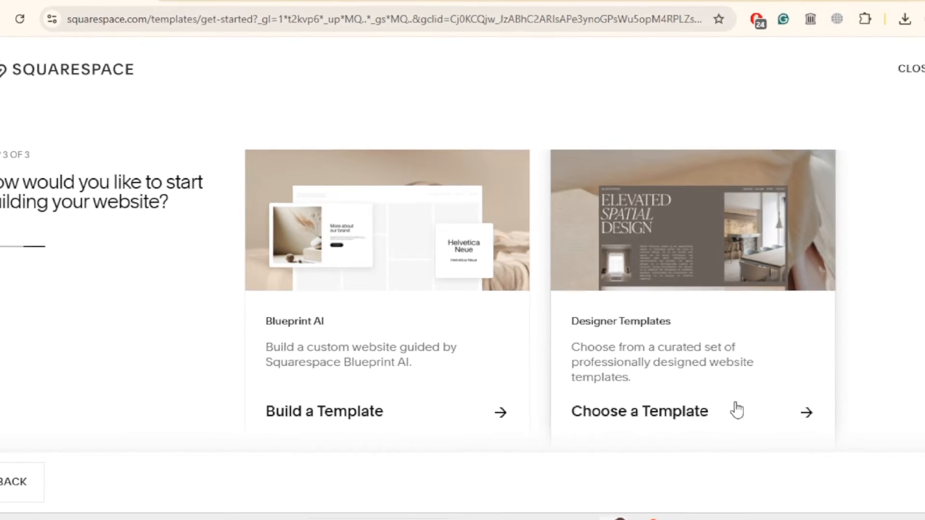
# Choose a designer template and start building with the Ventura design
pyautogui.click(737, 411)
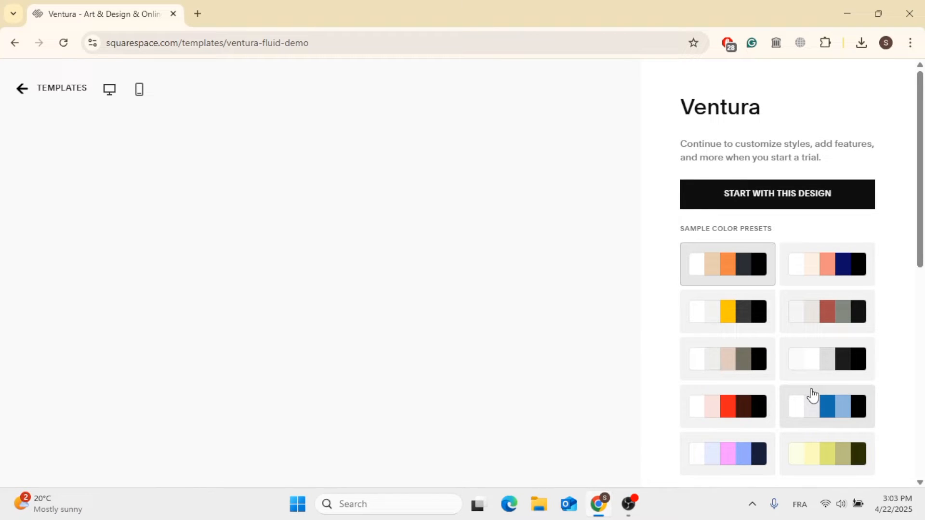
pyautogui.scroll(-2, 590, 366)
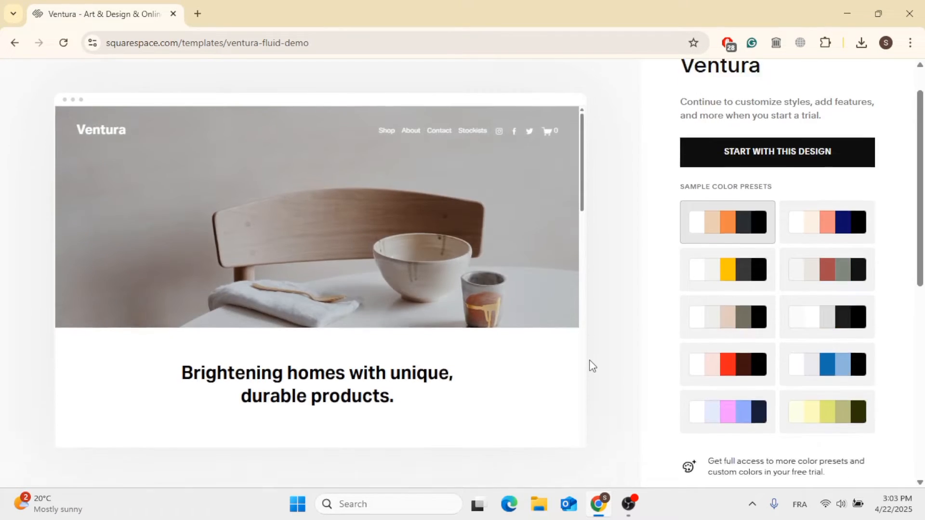
pyautogui.scroll(1, 593, 366)
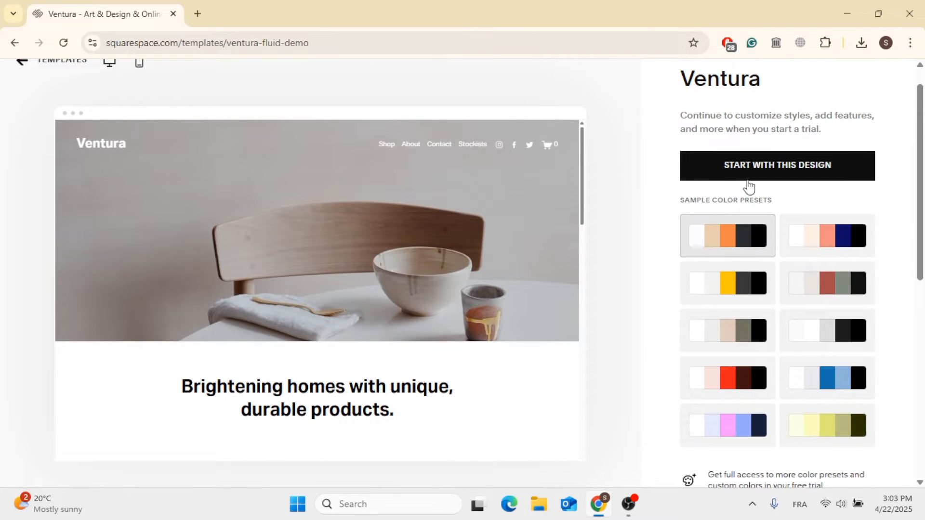
pyautogui.scroll(1, 761, 179)
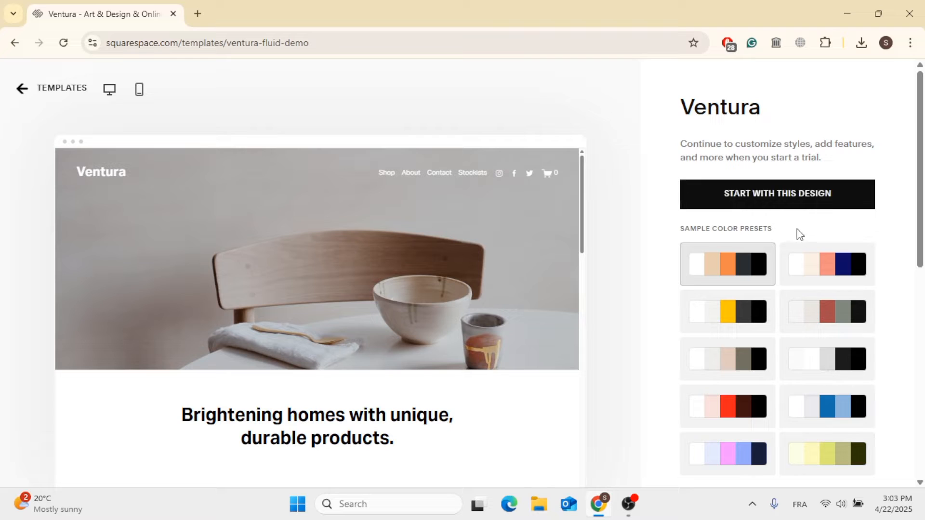
pyautogui.click(781, 192)
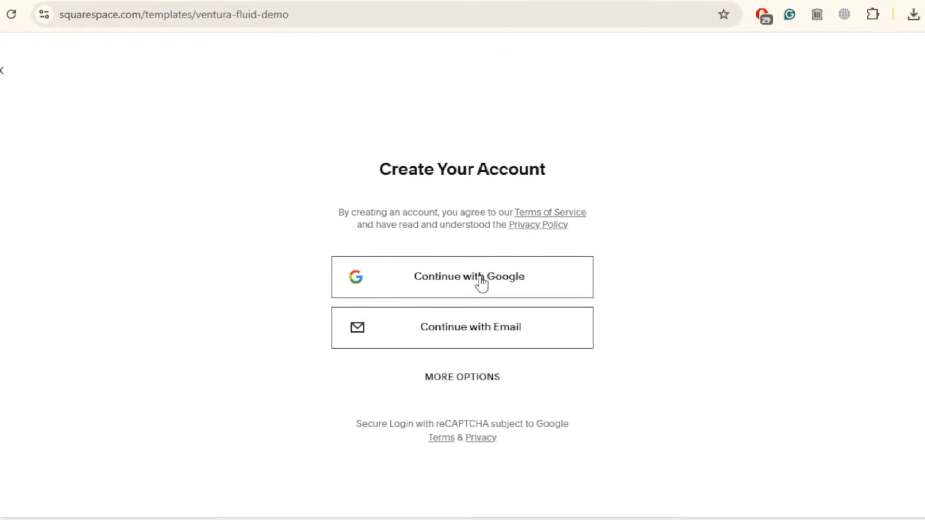
# Create the Squarespace account by continuing with Google
pyautogui.click(483, 295)
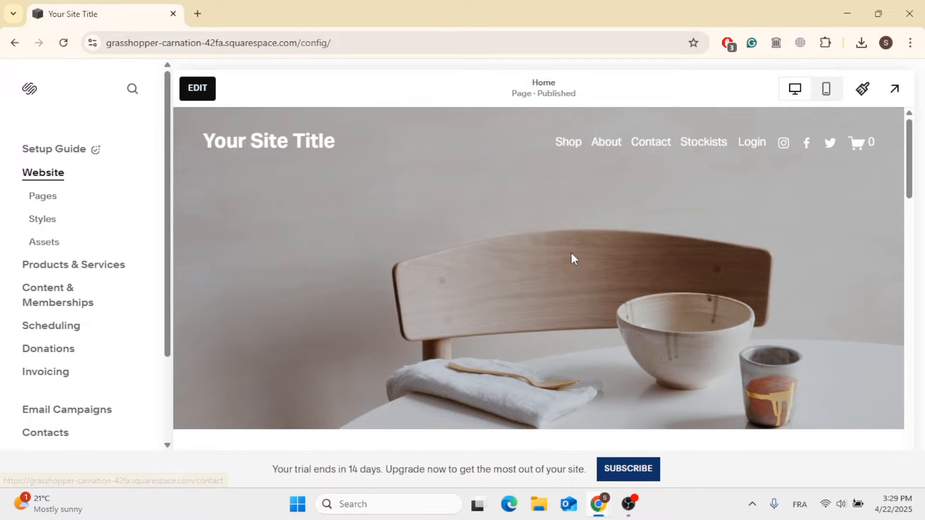
pyautogui.scroll(-2, 592, 317)
pyautogui.scroll(-15, 593, 322)
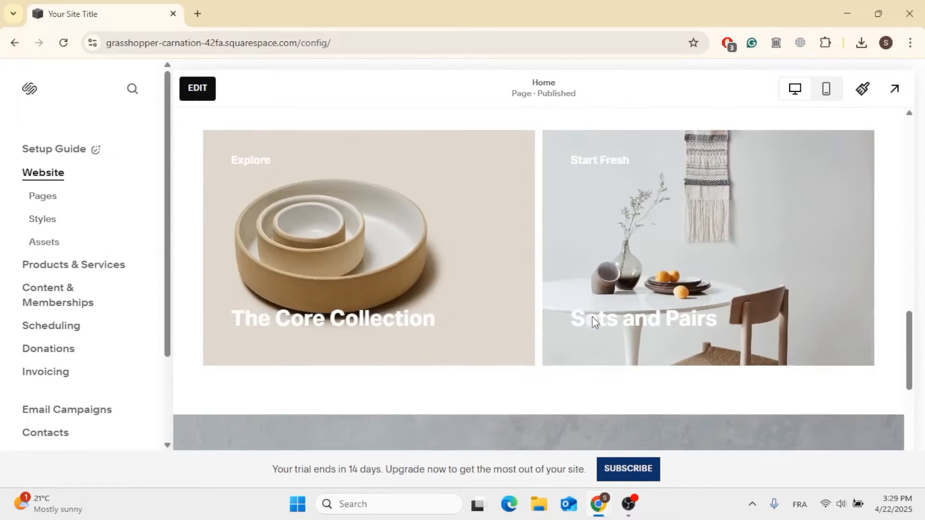
pyautogui.scroll(17, 594, 323)
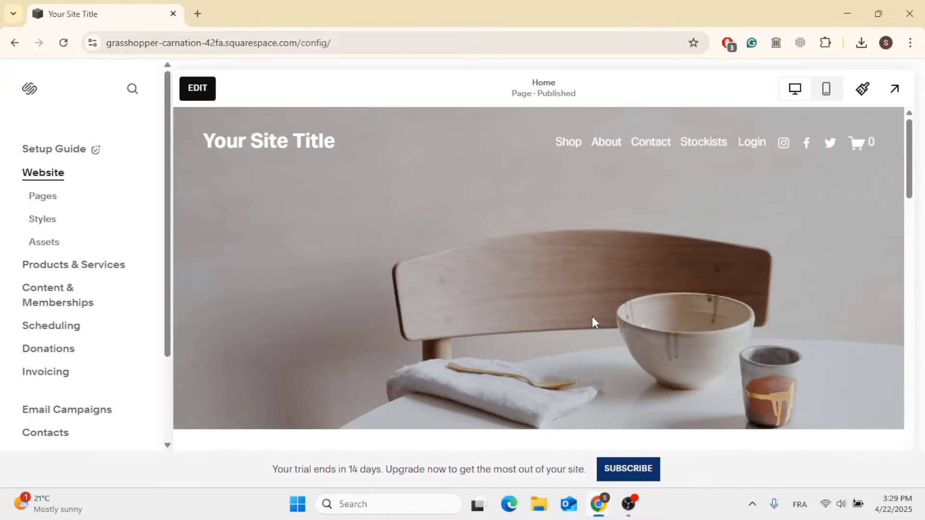
# Preview the homepage in mobile view, then switch back to desktop view
pyautogui.click(824, 97)
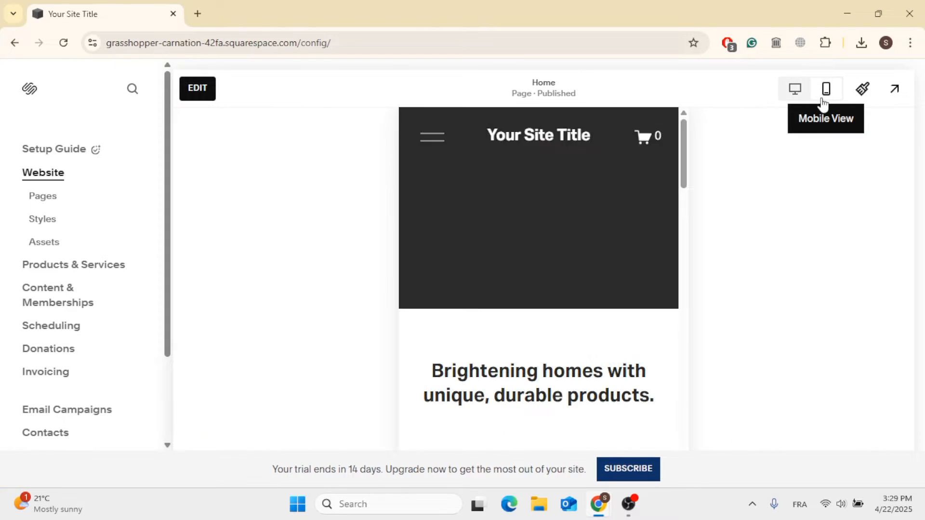
pyautogui.scroll(-10, 621, 333)
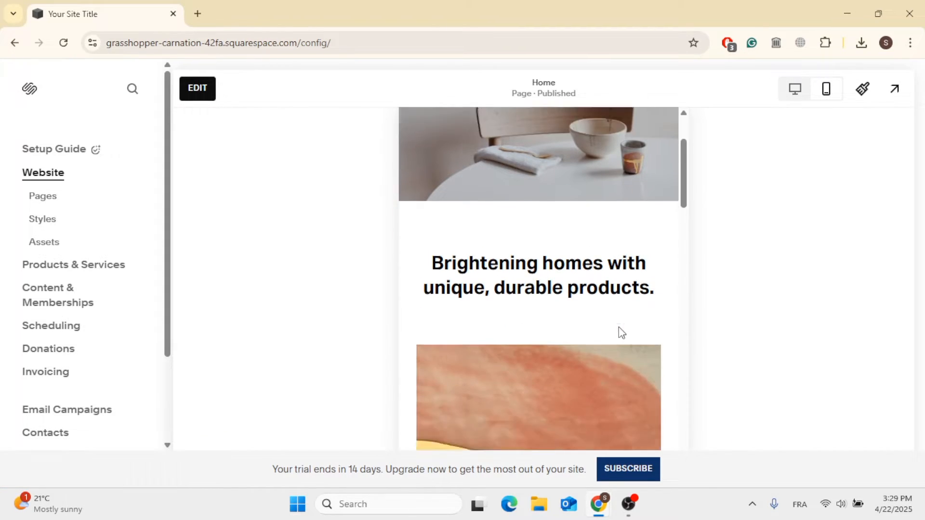
pyautogui.scroll(5, 622, 332)
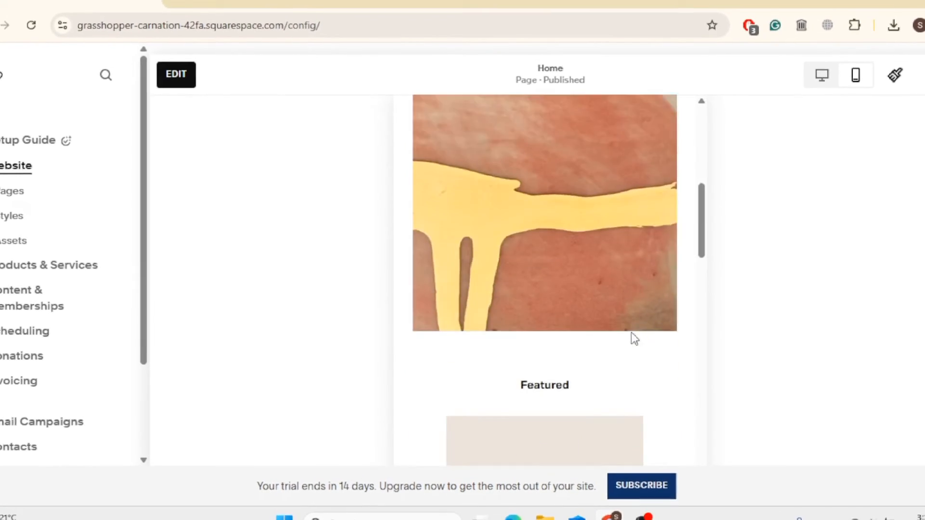
pyautogui.scroll(5, 634, 334)
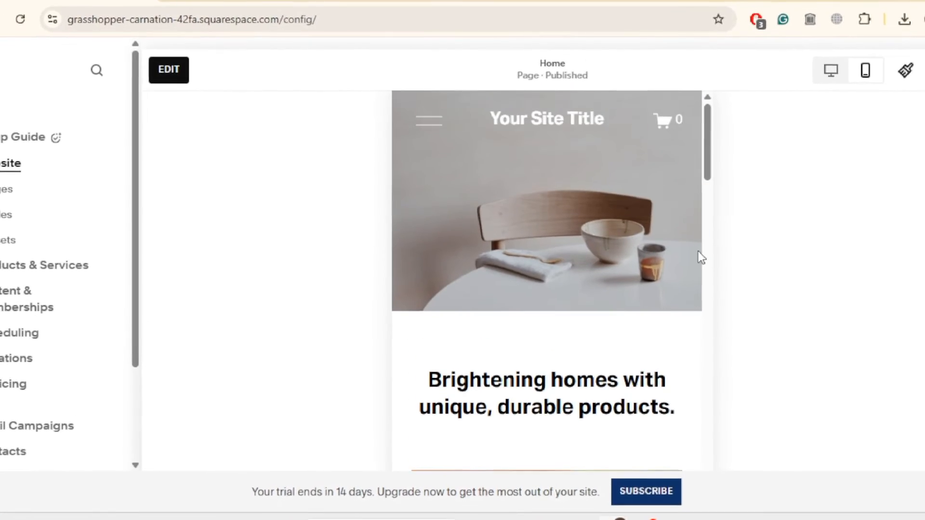
pyautogui.click(822, 75)
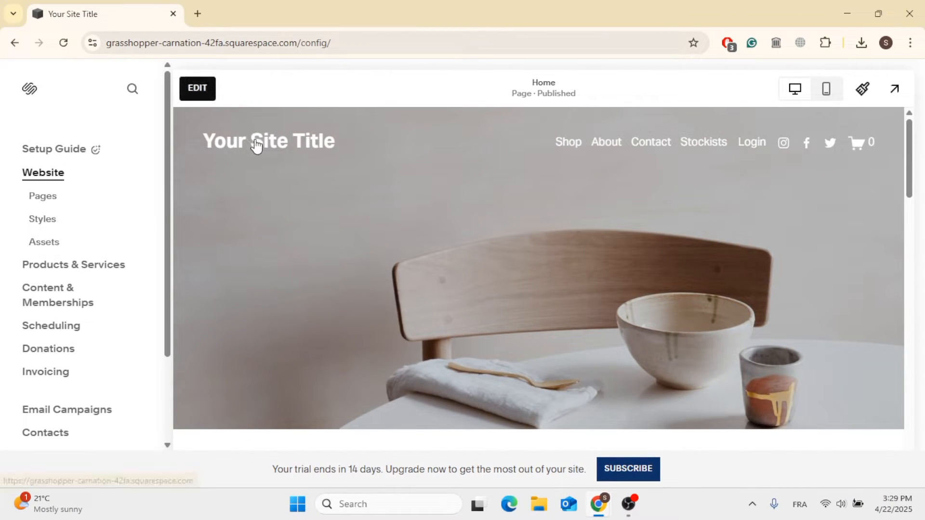
# Open the Email Campaigns section of the site dashboard
pyautogui.click(335, 147)
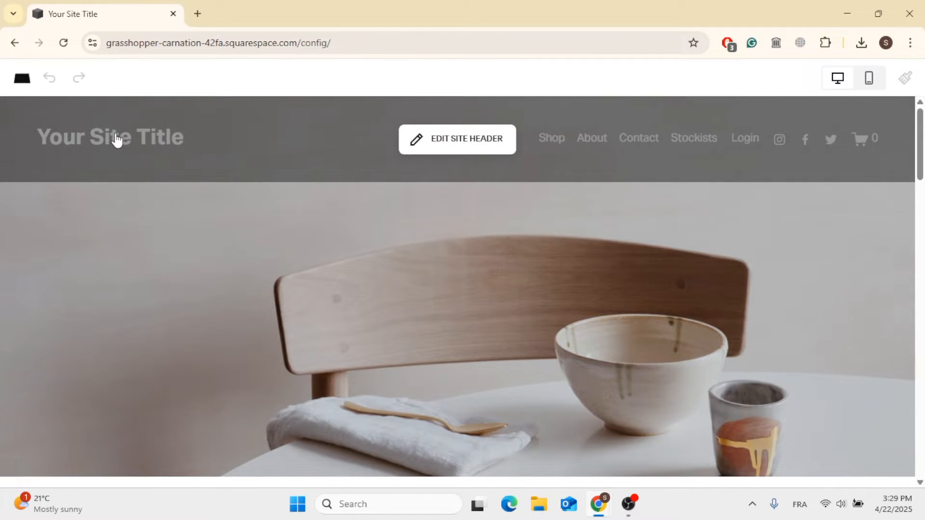
pyautogui.press('Escape')
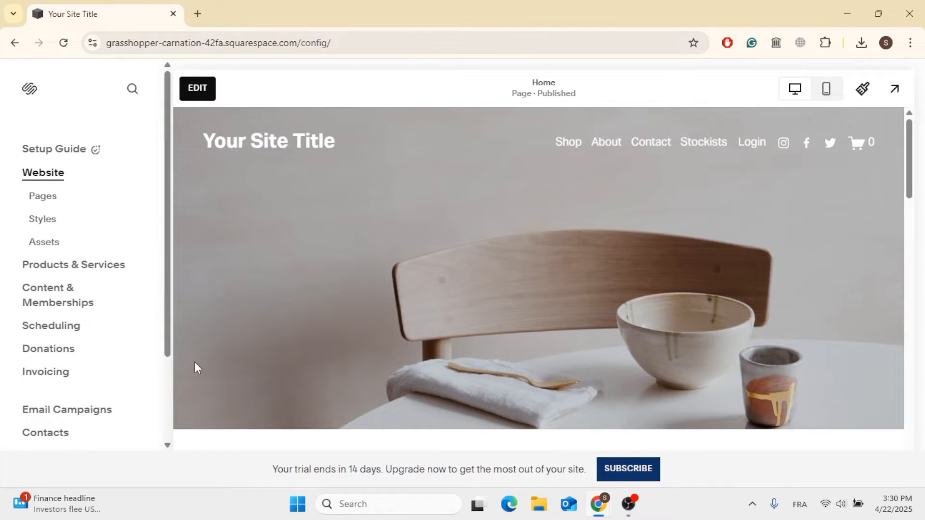
pyautogui.click(81, 416)
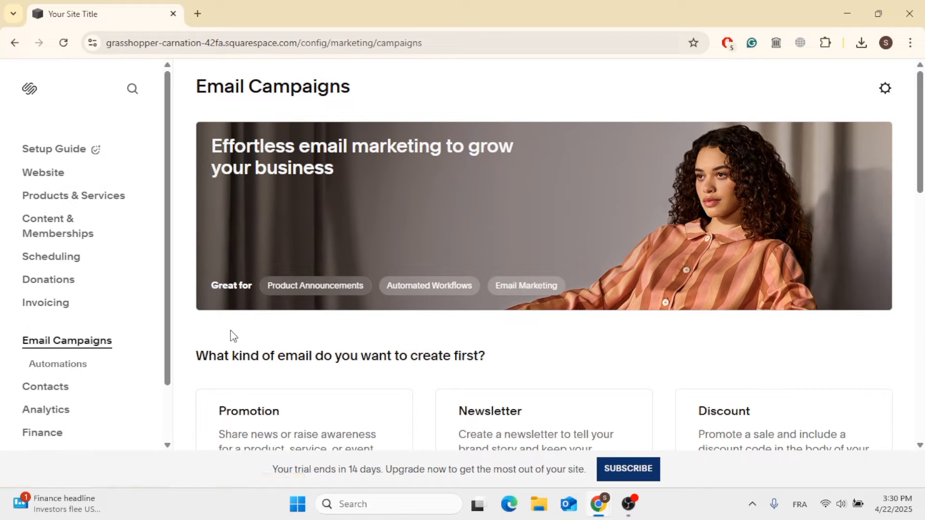
# Browse the available email campaign types and automation templates
pyautogui.scroll(-1, 232, 332)
pyautogui.scroll(1, 231, 334)
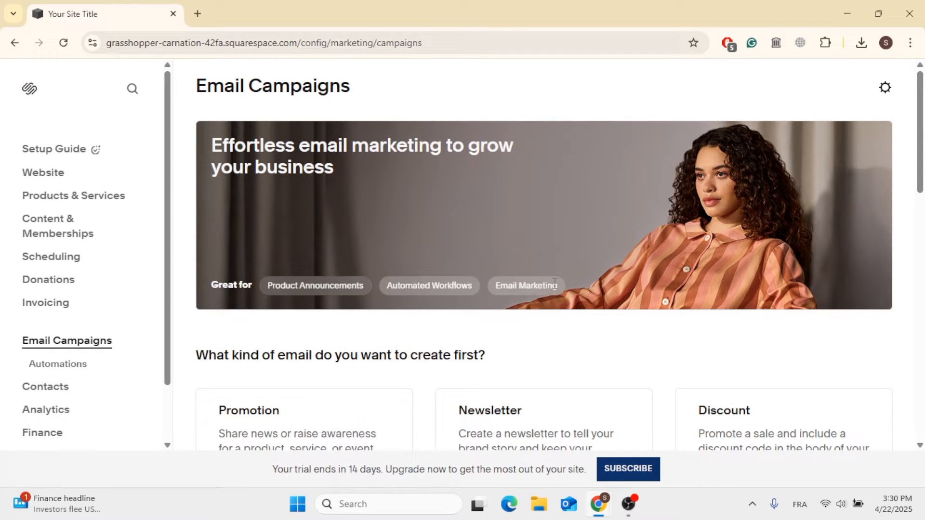
pyautogui.scroll(-5, 555, 284)
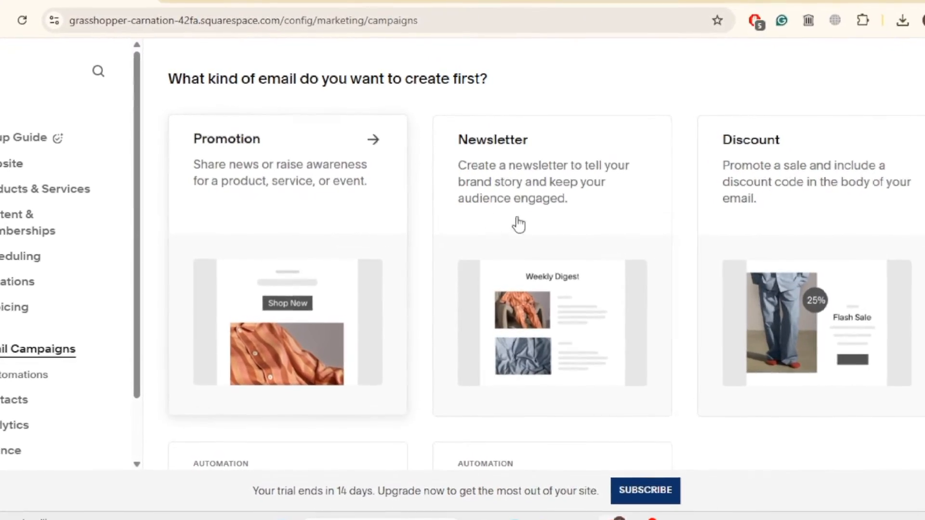
pyautogui.scroll(-3, 795, 209)
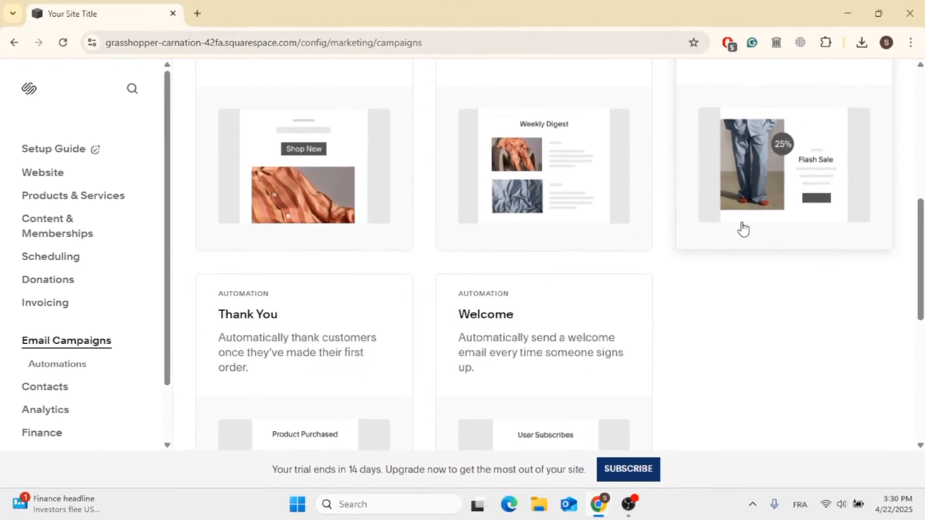
pyautogui.scroll(-3, 388, 415)
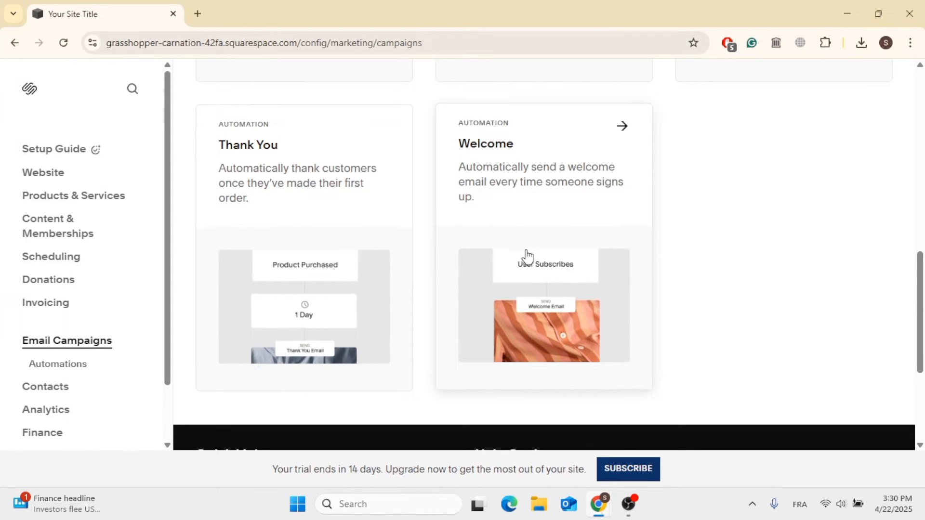
pyautogui.scroll(6, 525, 254)
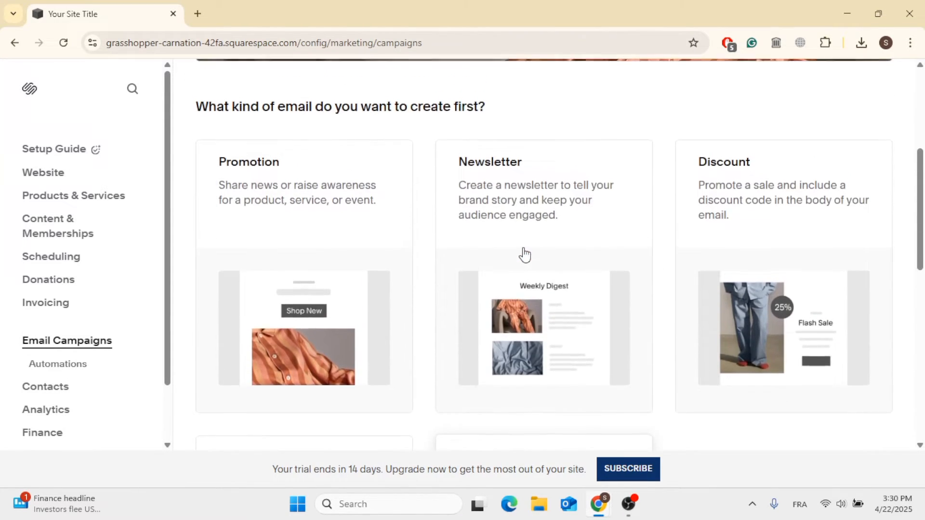
pyautogui.scroll(-8, 525, 254)
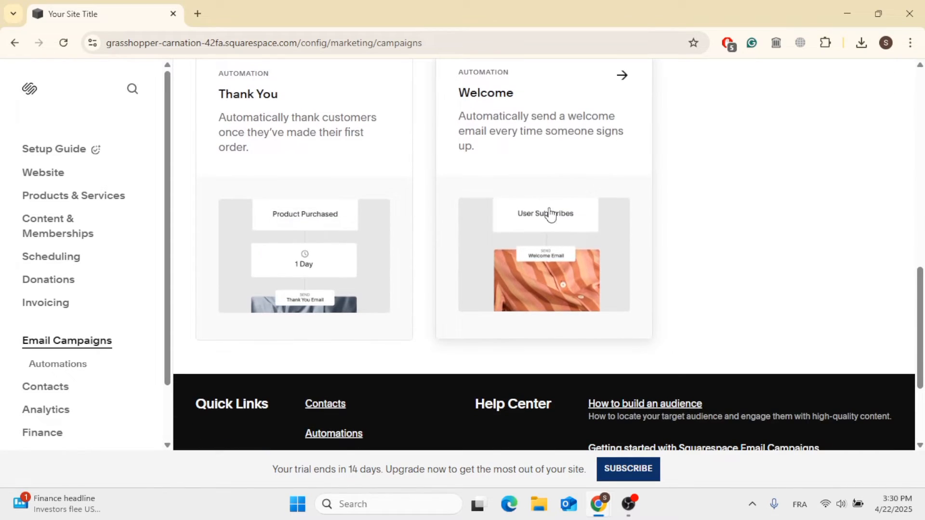
# Open the Welcome automation and preview the "Welcome new subscribers" automation's trigger, delay and email
pyautogui.click(596, 136)
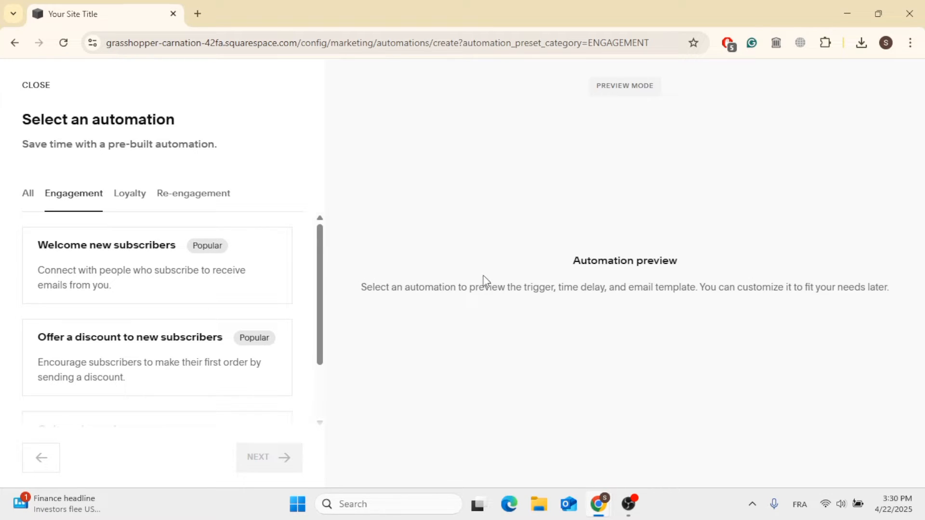
pyautogui.moveTo(324, 296); pyautogui.dragTo(313, 275)
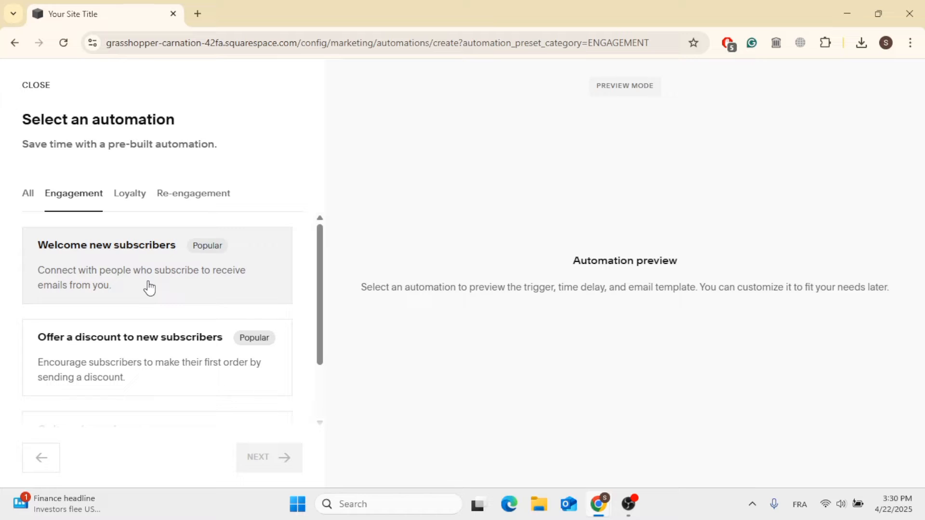
pyautogui.scroll(-2, 174, 288)
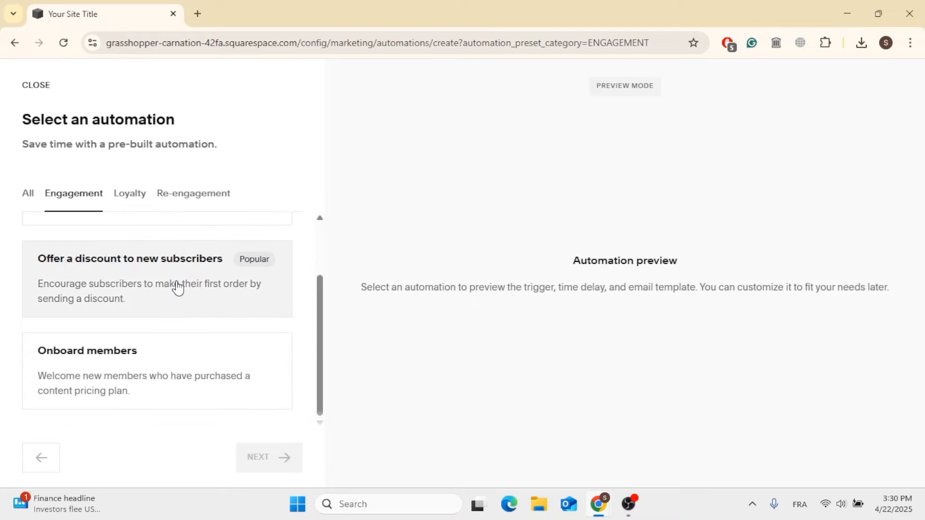
pyautogui.scroll(2, 167, 357)
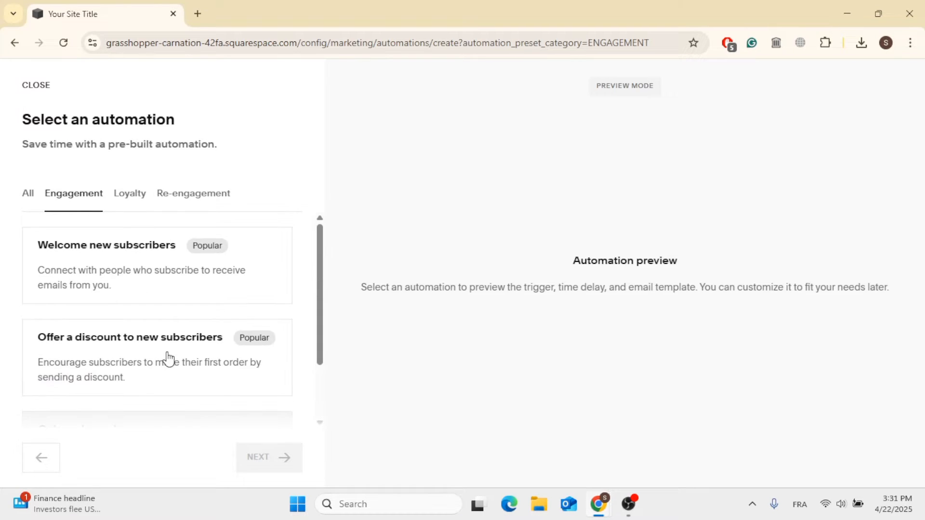
pyautogui.click(184, 277)
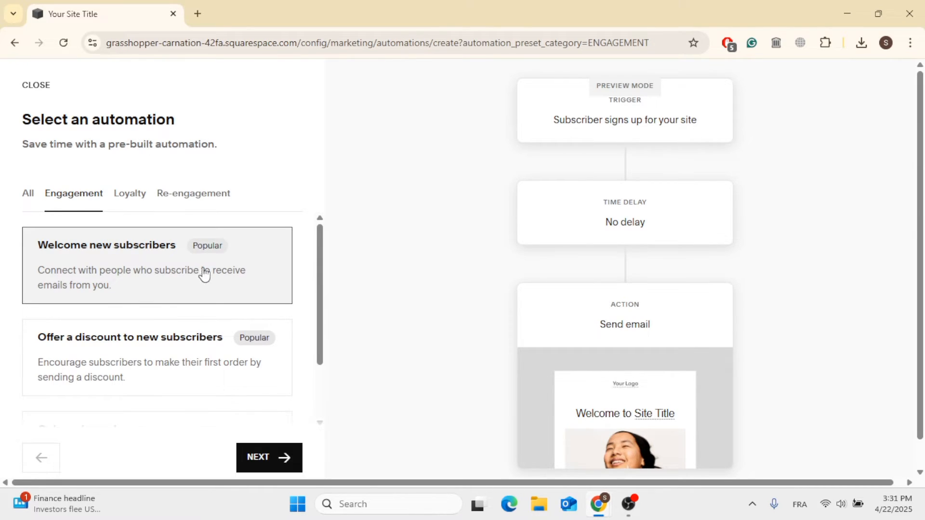
pyautogui.scroll(-1, 465, 432)
pyautogui.scroll(1, 466, 432)
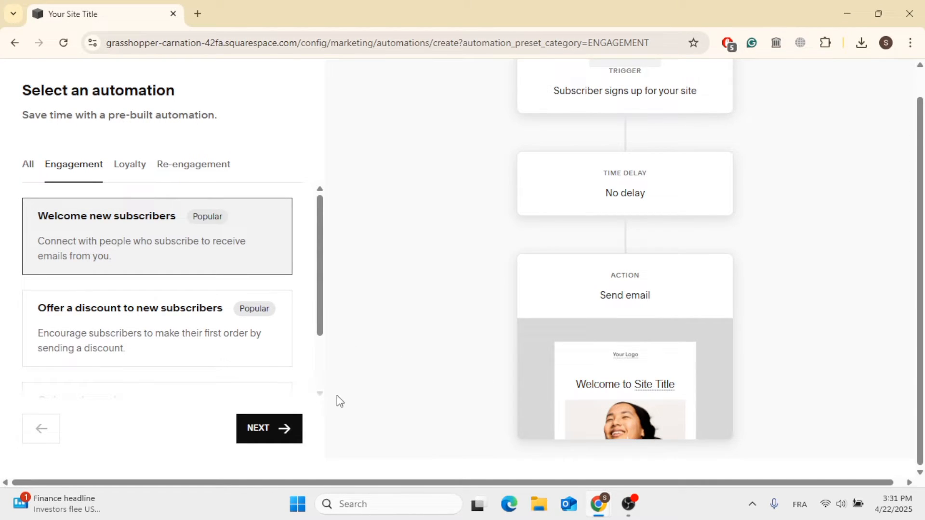
# Leave the automation selector and return to the Email Campaigns section of the dashboard
pyautogui.click(16, 43)
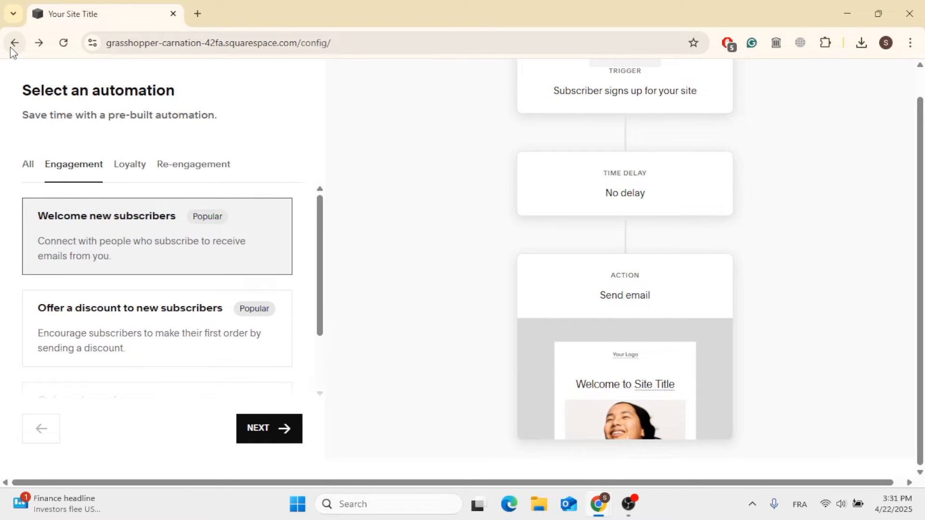
pyautogui.scroll(-3, 161, 253)
pyautogui.scroll(3, 161, 254)
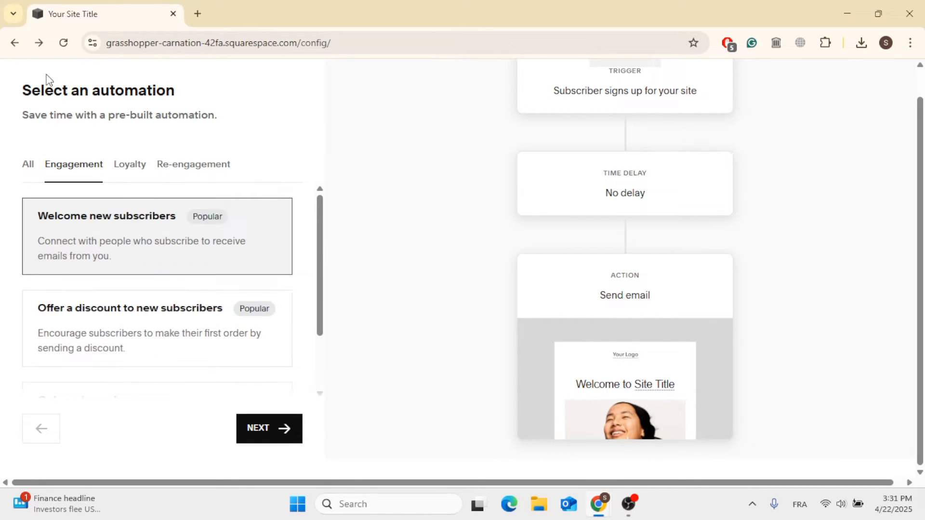
pyautogui.click(15, 44)
pyautogui.click(39, 43)
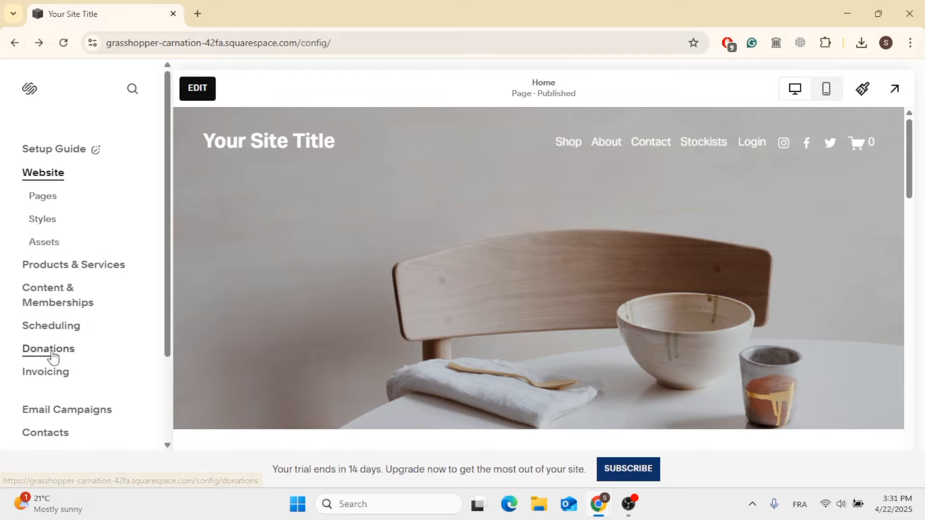
pyautogui.scroll(-3, 57, 350)
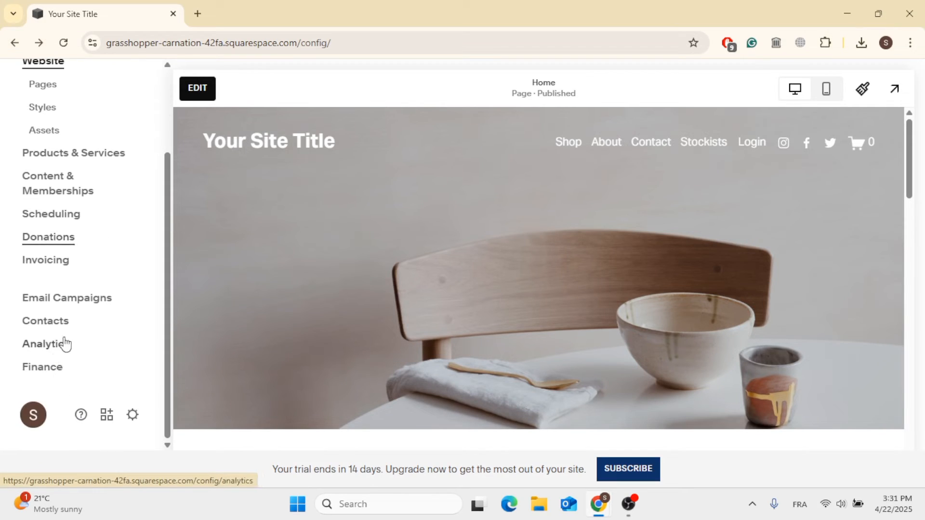
pyautogui.click(45, 301)
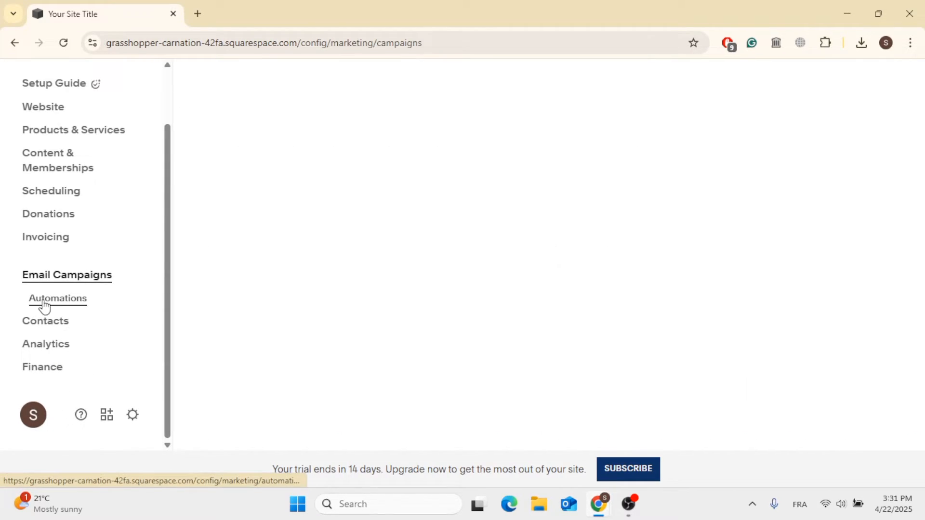
# Start a new Promotion email campaign from the email type choices
pyautogui.scroll(-2, 250, 274)
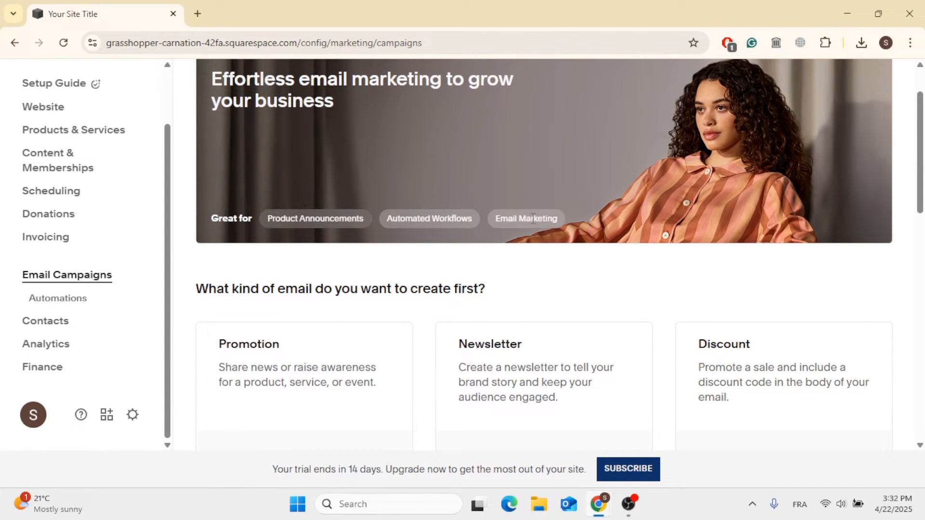
pyautogui.scroll(-4, 532, 220)
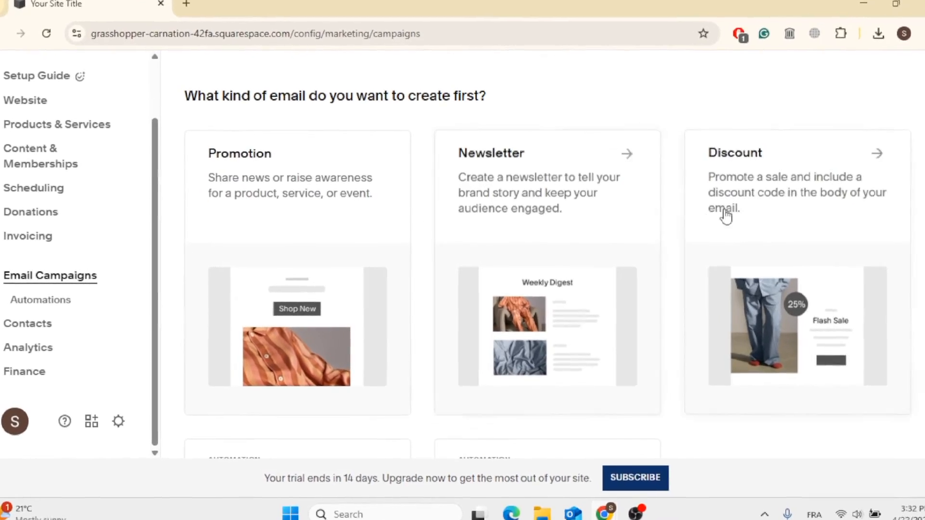
pyautogui.scroll(3, 363, 147)
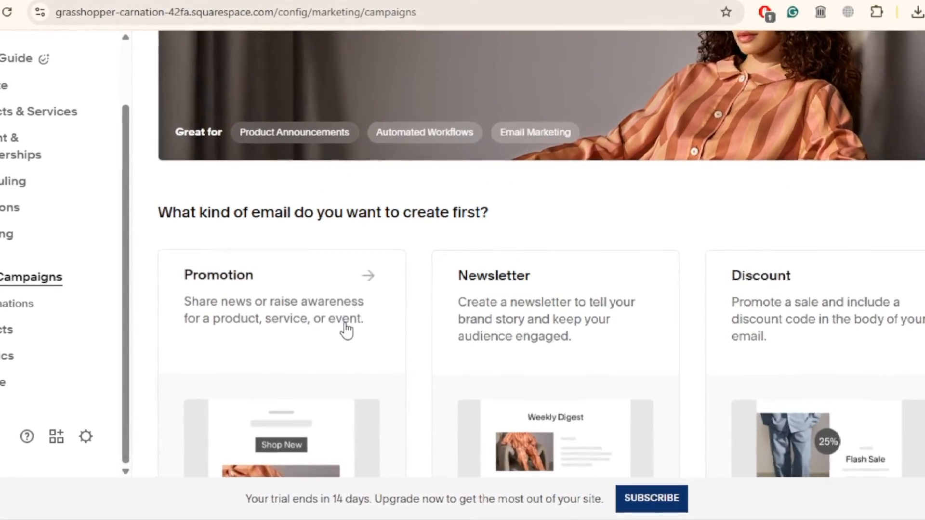
pyautogui.scroll(-2, 346, 332)
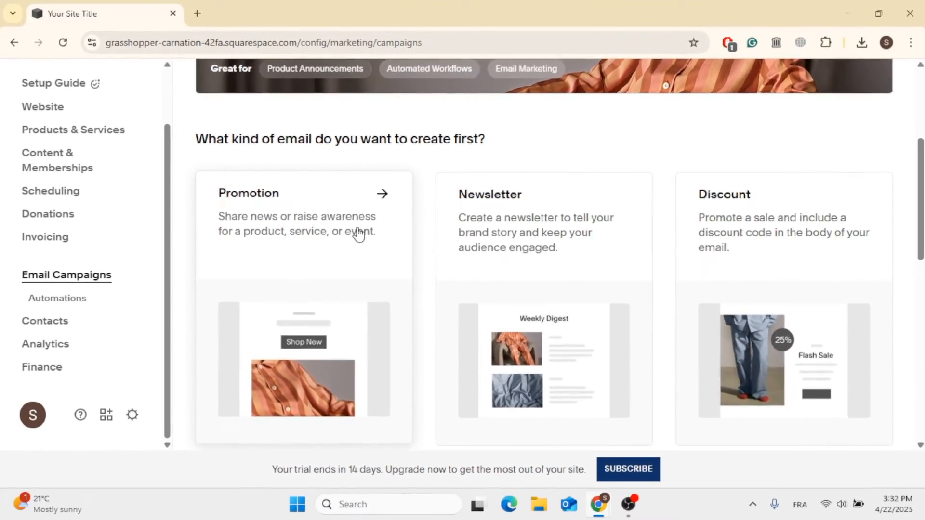
pyautogui.click(349, 318)
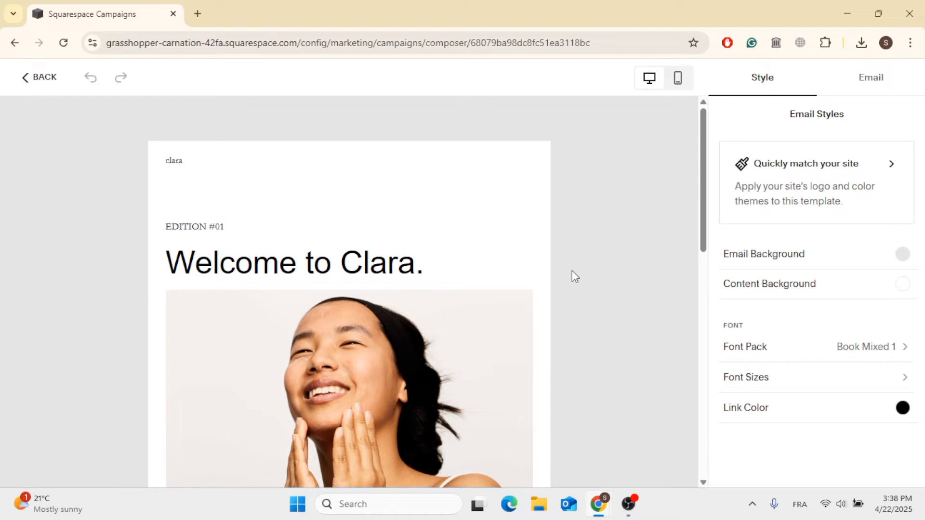
# Set the email background colour to the blue palette swatch, #0E8AC4
pyautogui.scroll(-12, 449, 330)
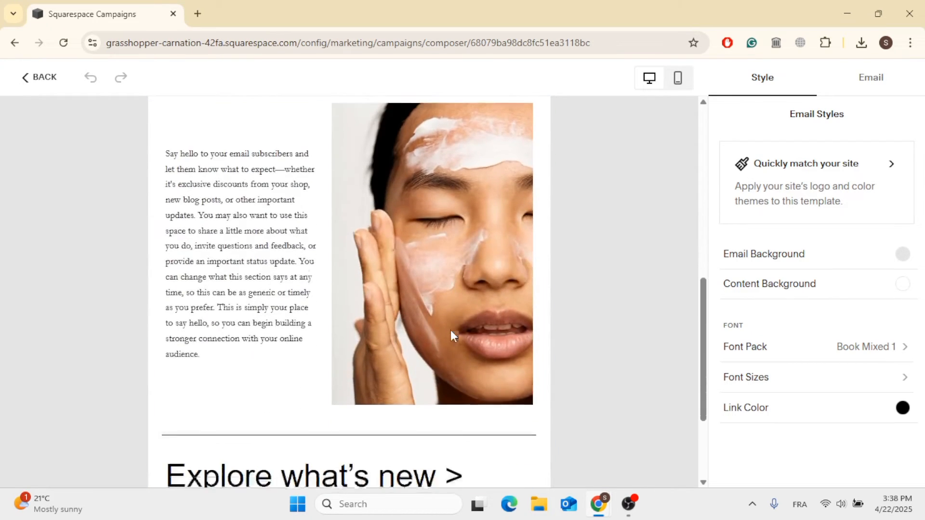
pyautogui.scroll(12, 452, 334)
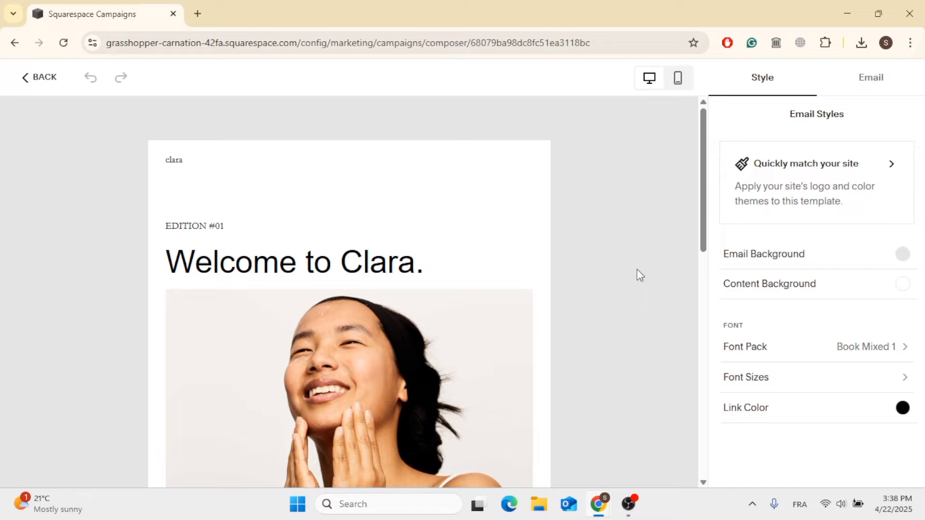
pyautogui.click(842, 257)
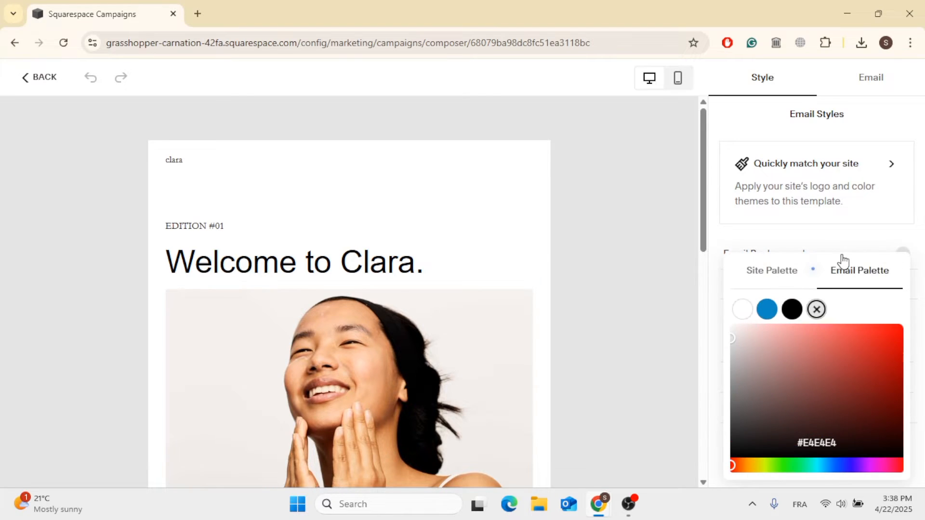
pyautogui.click(767, 309)
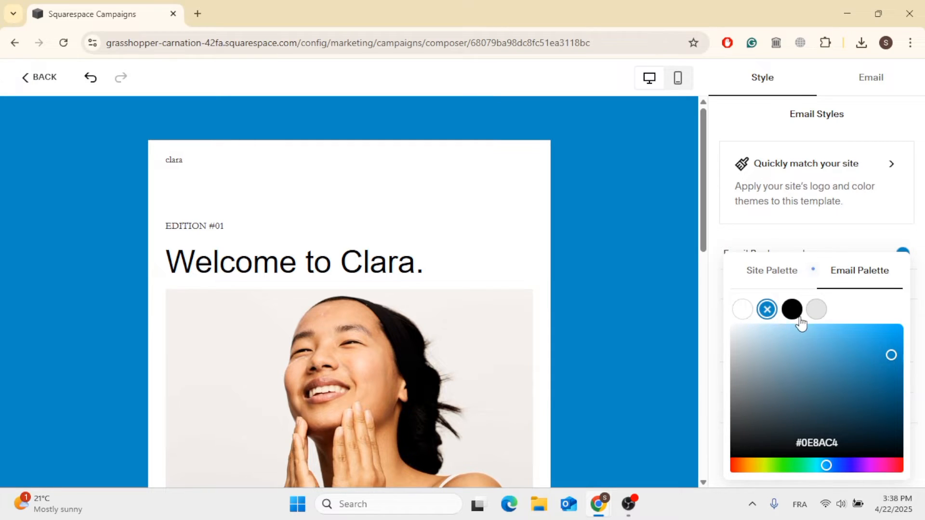
pyautogui.click(815, 311)
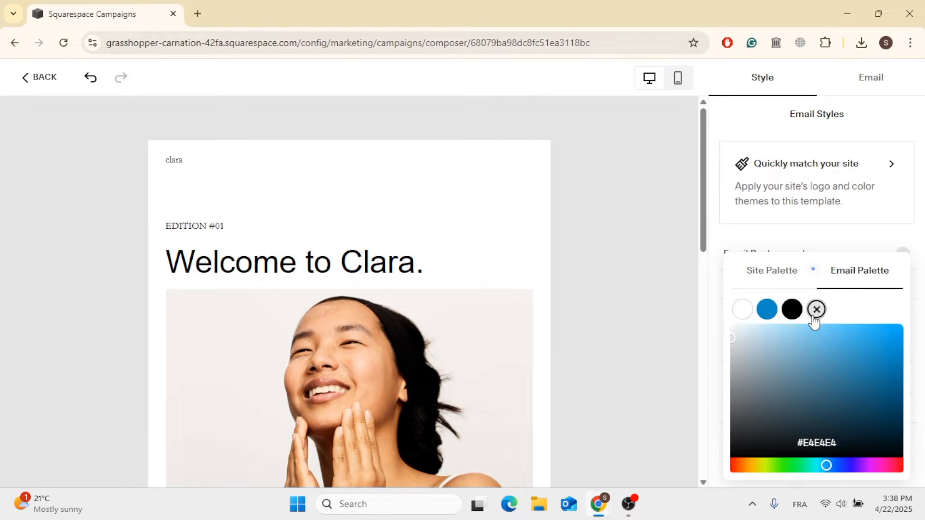
pyautogui.click(767, 310)
pyautogui.click(849, 242)
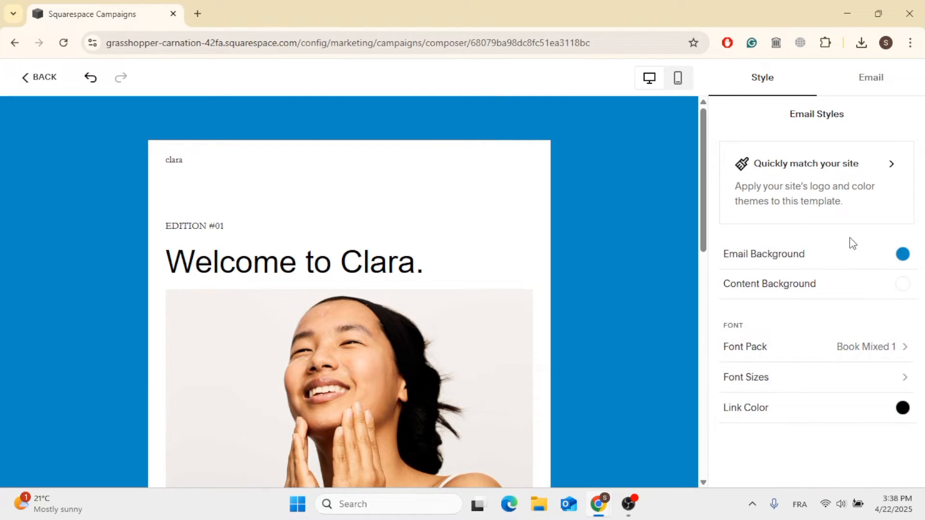
# Try a different content background colour in the picker and reset it to #FFFFFF
pyautogui.click(871, 302)
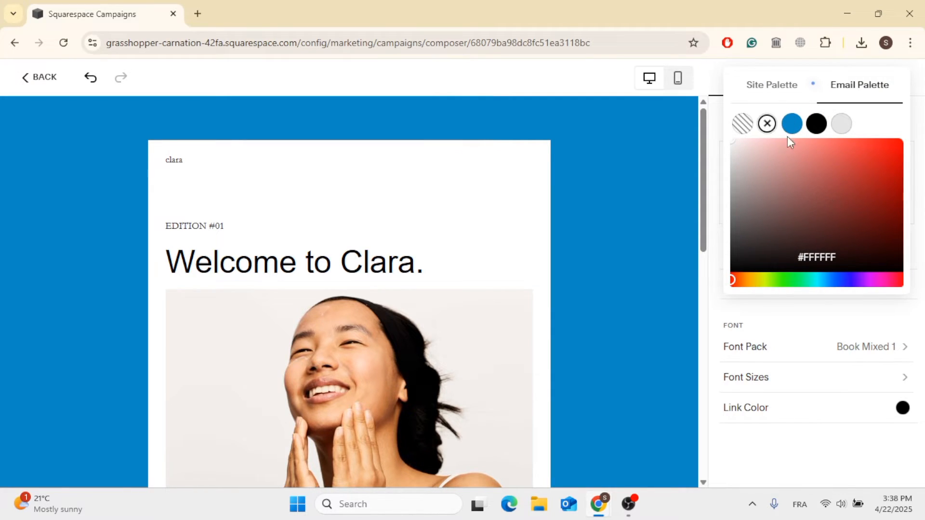
pyautogui.click(756, 170)
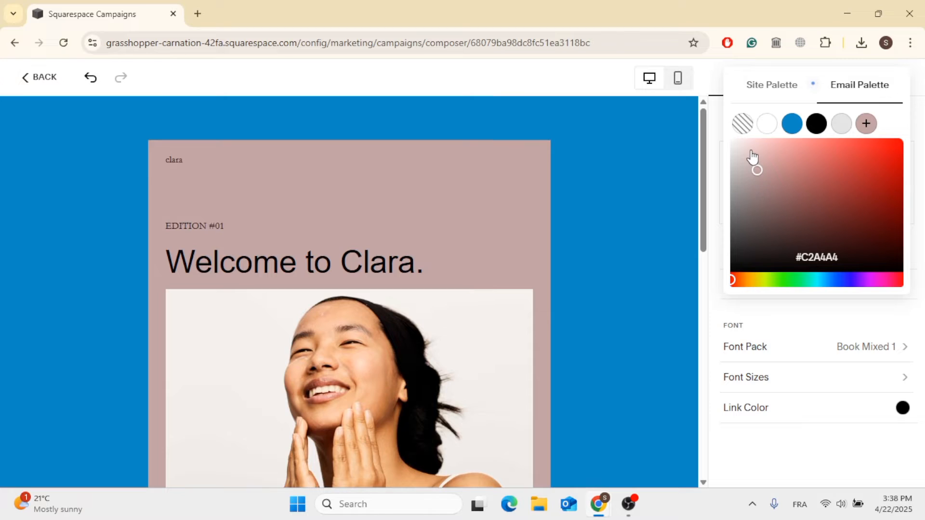
pyautogui.moveTo(752, 153); pyautogui.dragTo(730, 139)
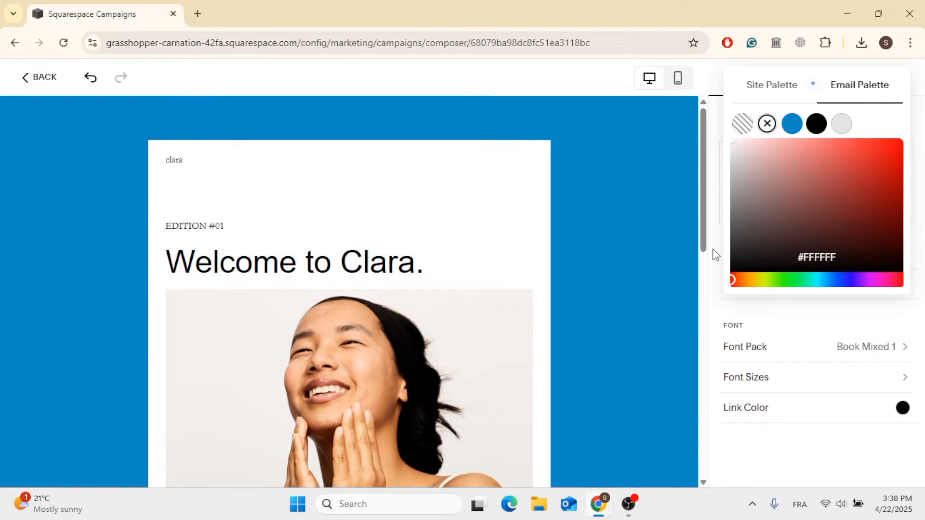
pyautogui.click(712, 249)
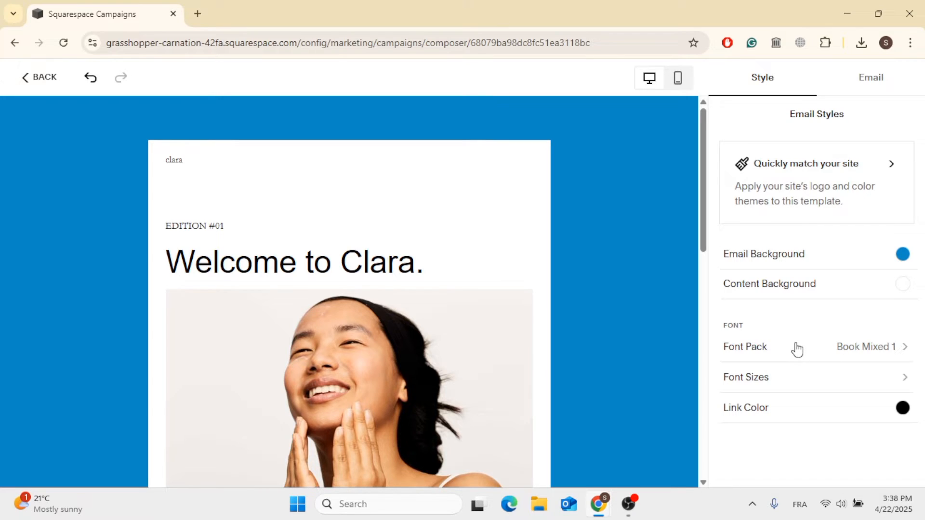
# Change the email's font pack to Book Mixed 2
pyautogui.click(873, 355)
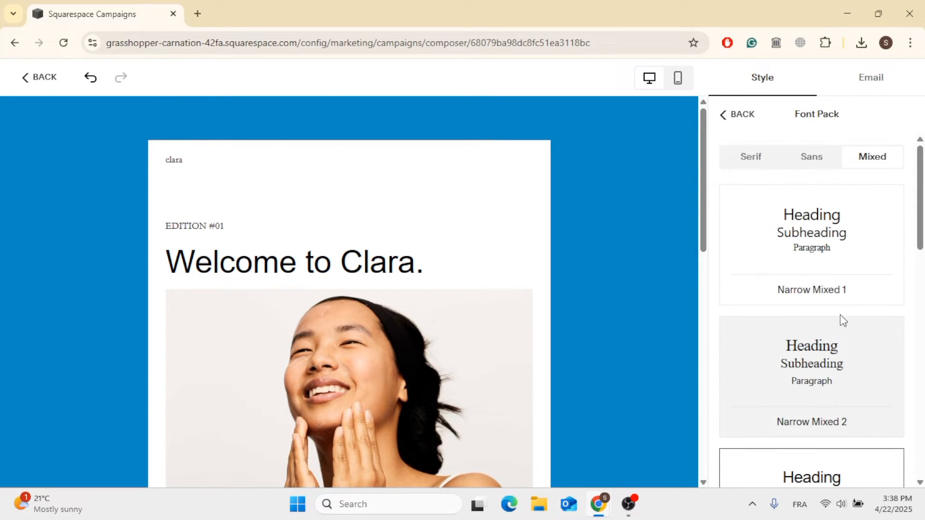
pyautogui.scroll(-6, 841, 320)
pyautogui.click(837, 279)
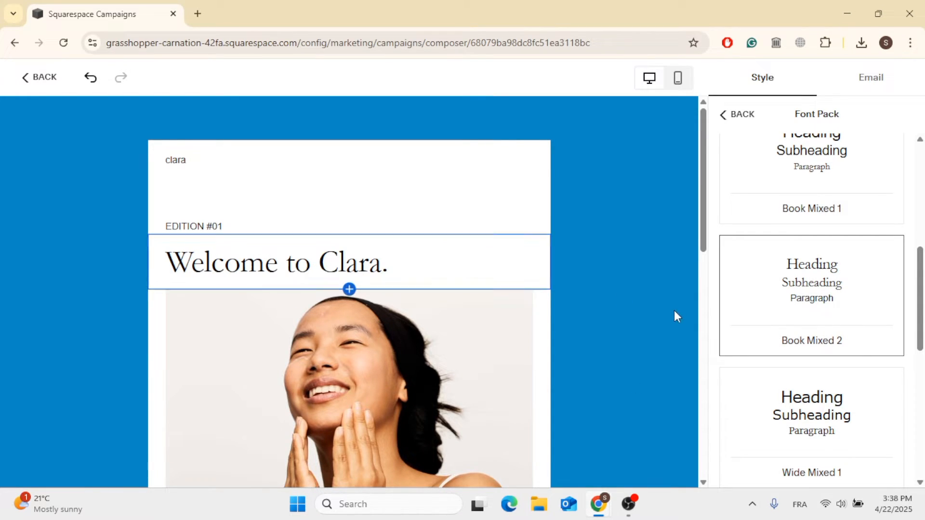
pyautogui.scroll(-2, 326, 401)
pyautogui.scroll(-7, 325, 401)
pyautogui.scroll(10, 324, 399)
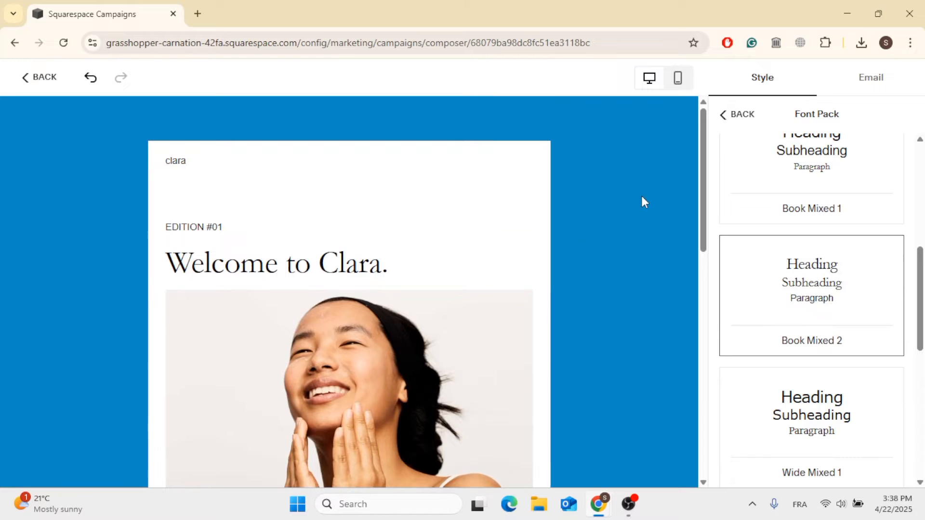
pyautogui.click(727, 115)
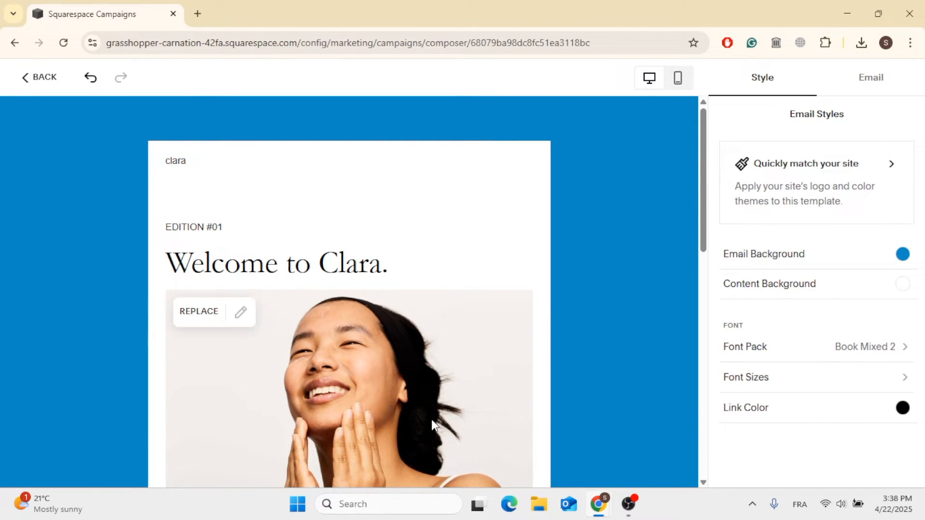
# Set the link colour to a darker blue, #146D97, starting from the blue palette swatch
pyautogui.scroll(-10, 434, 422)
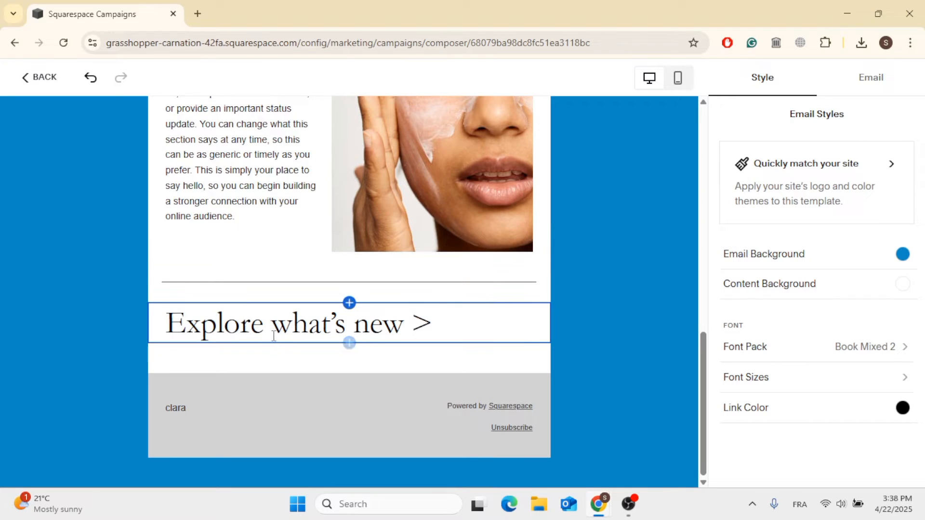
pyautogui.click(901, 416)
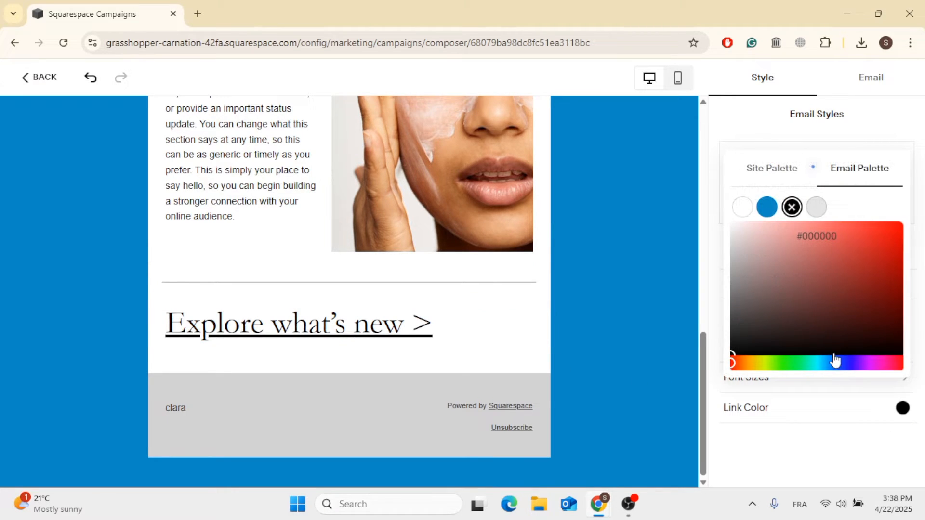
pyautogui.click(768, 208)
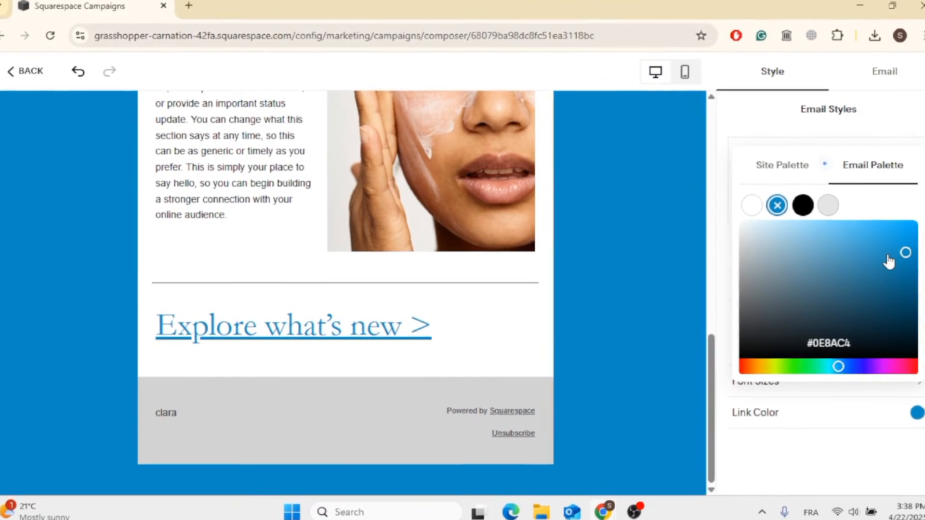
pyautogui.moveTo(883, 241); pyautogui.dragTo(881, 274)
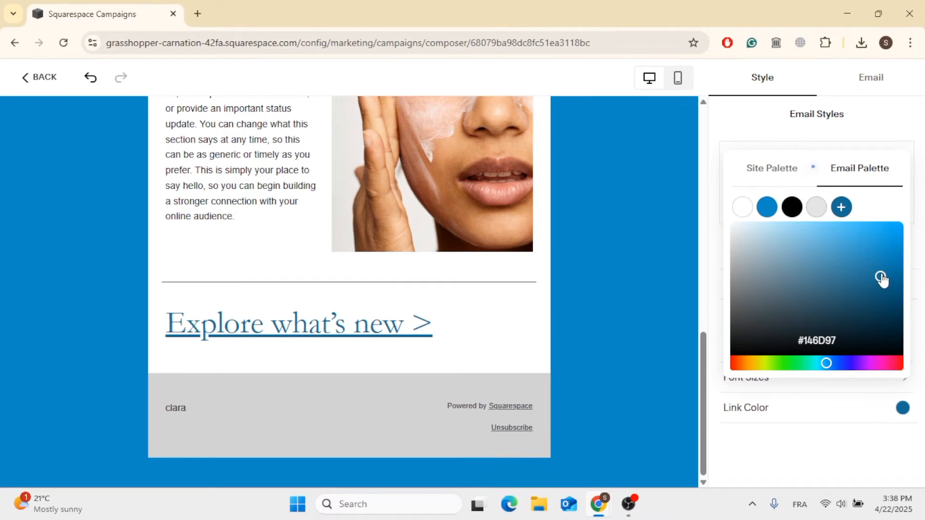
pyautogui.click(747, 118)
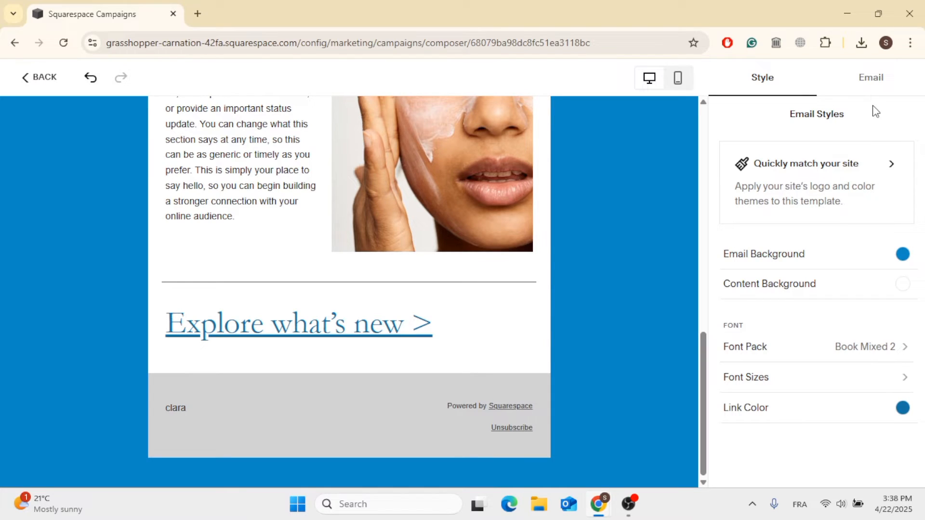
# Open the campaign's email settings and show the mail merge tags available for the subject line
pyautogui.click(874, 79)
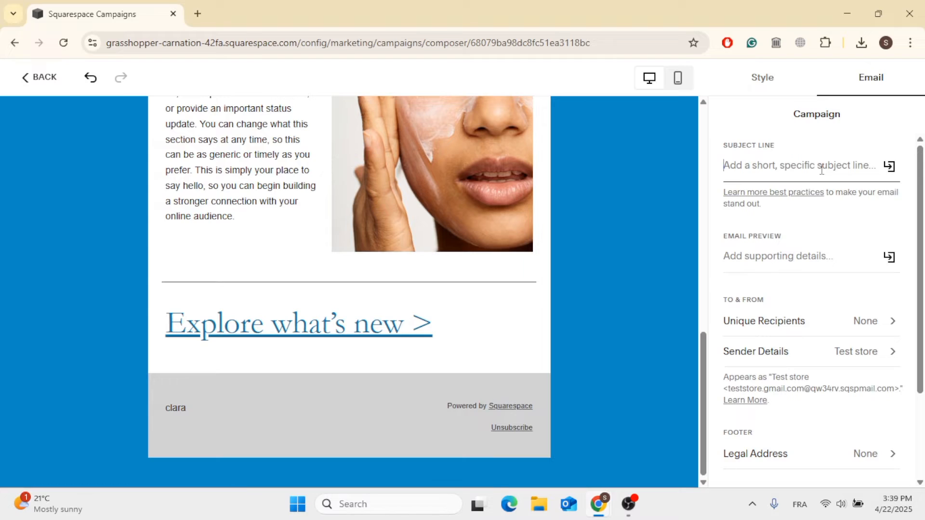
pyautogui.click(891, 169)
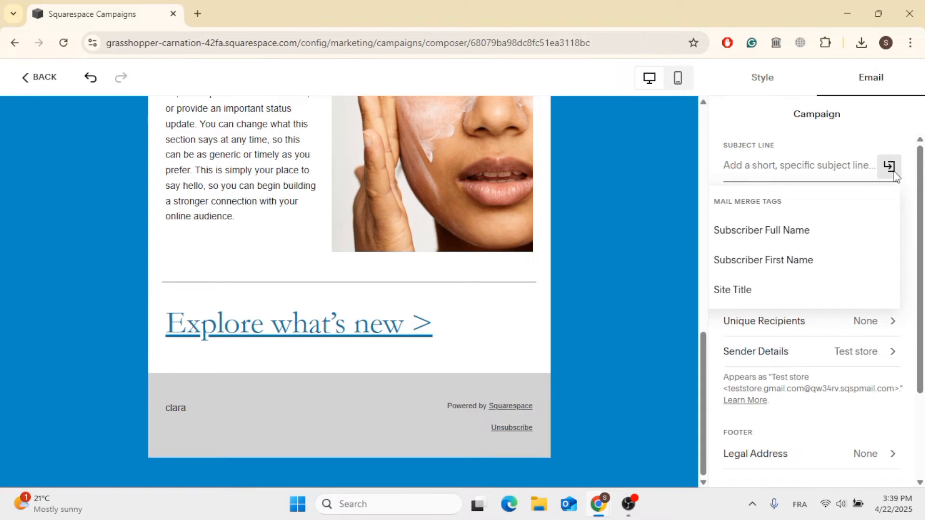
# Insert the Site Title merge tag as the subject line and Subscriber Full Name as the email preview text
pyautogui.click(733, 292)
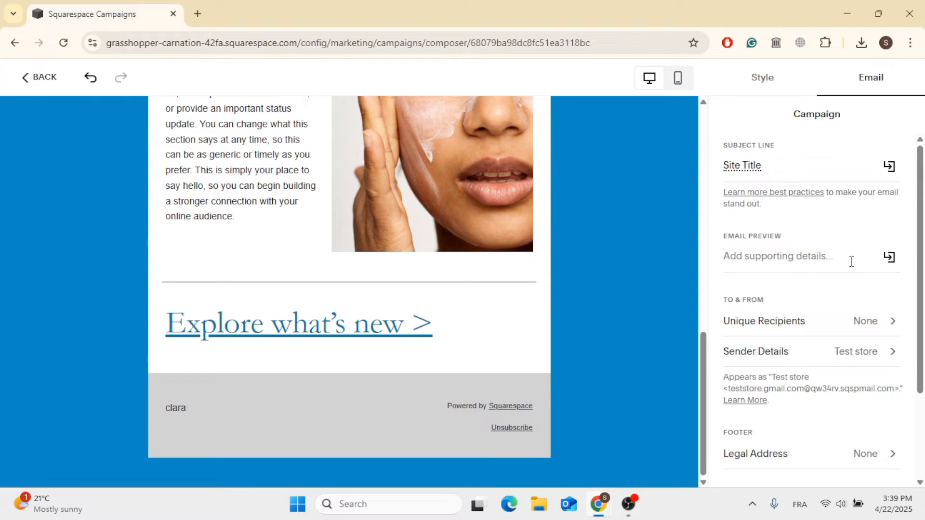
pyautogui.click(889, 257)
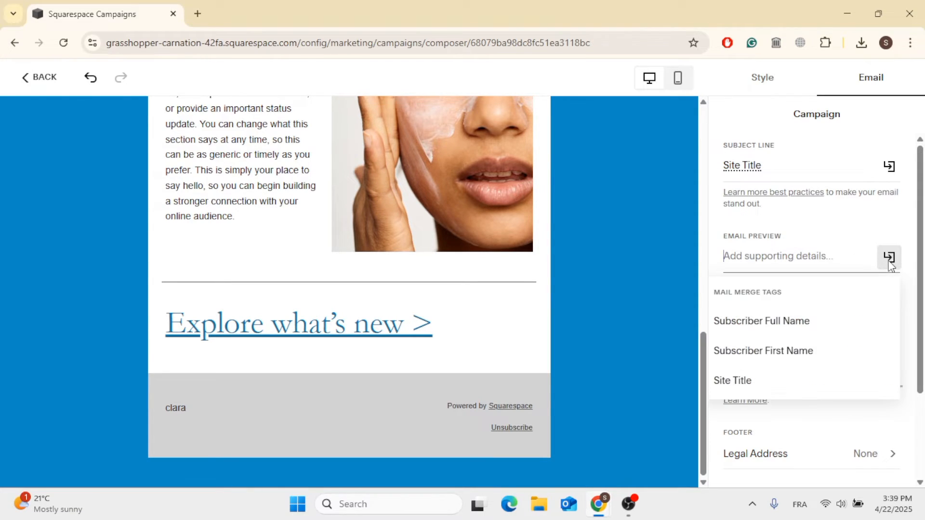
pyautogui.click(767, 321)
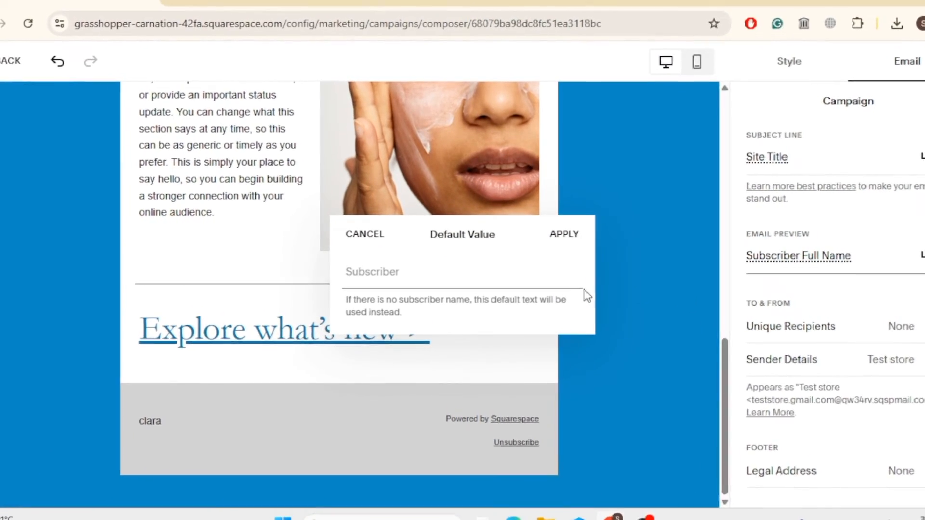
pyautogui.click(564, 234)
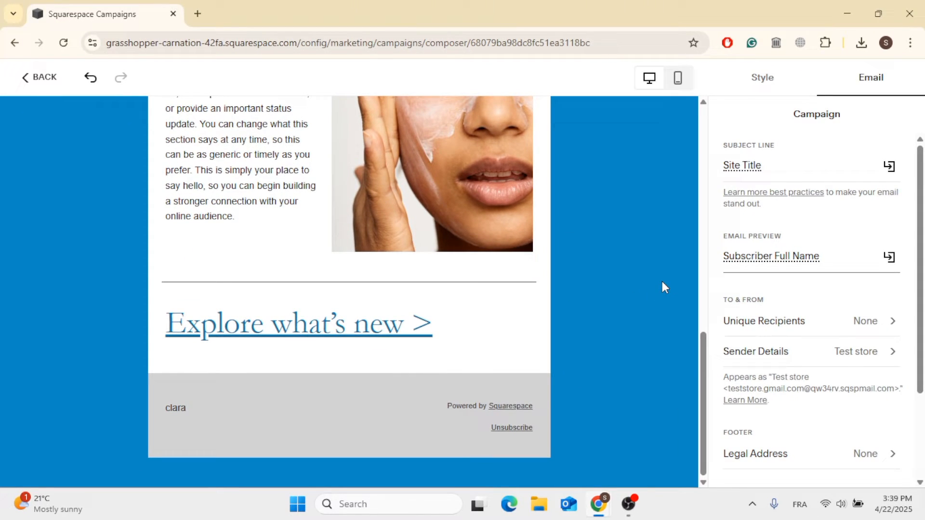
# Open the campaign's recipient options and browse the available smart lists and mailing lists
pyautogui.scroll(-2, 803, 297)
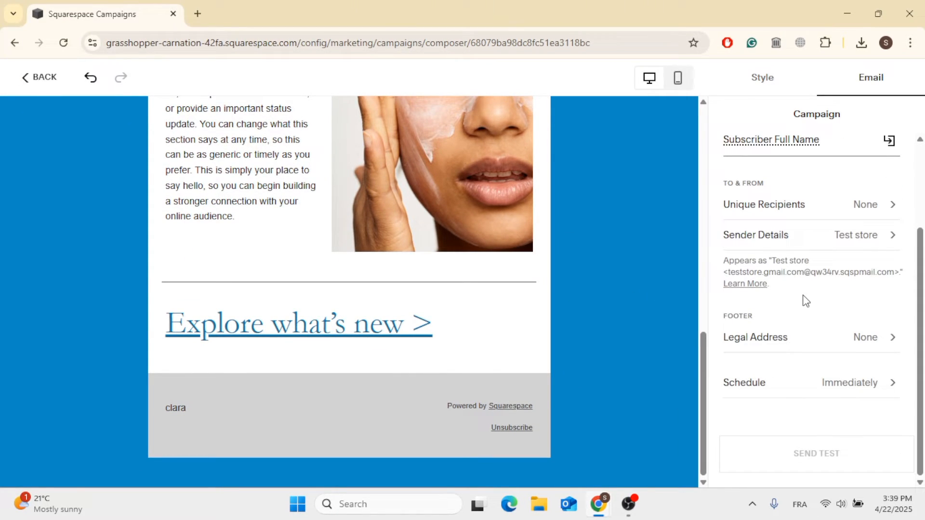
pyautogui.click(853, 213)
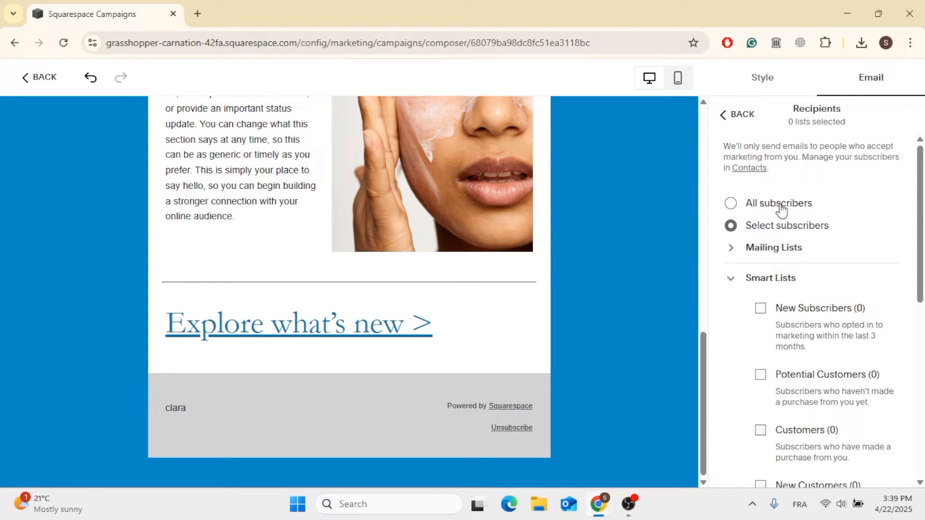
pyautogui.scroll(-1, 807, 217)
pyautogui.scroll(1, 809, 183)
pyautogui.scroll(-3, 859, 349)
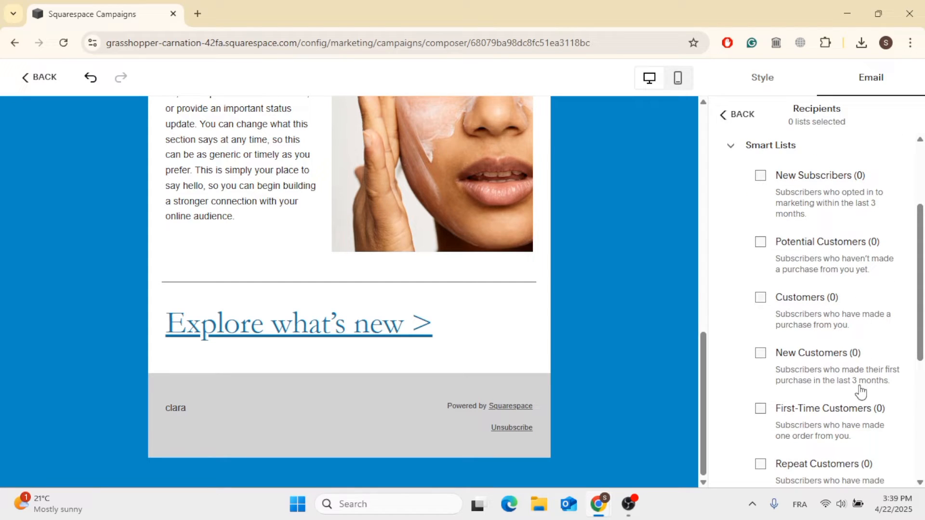
pyautogui.scroll(-2, 862, 436)
pyautogui.scroll(-1, 867, 357)
pyautogui.scroll(6, 867, 237)
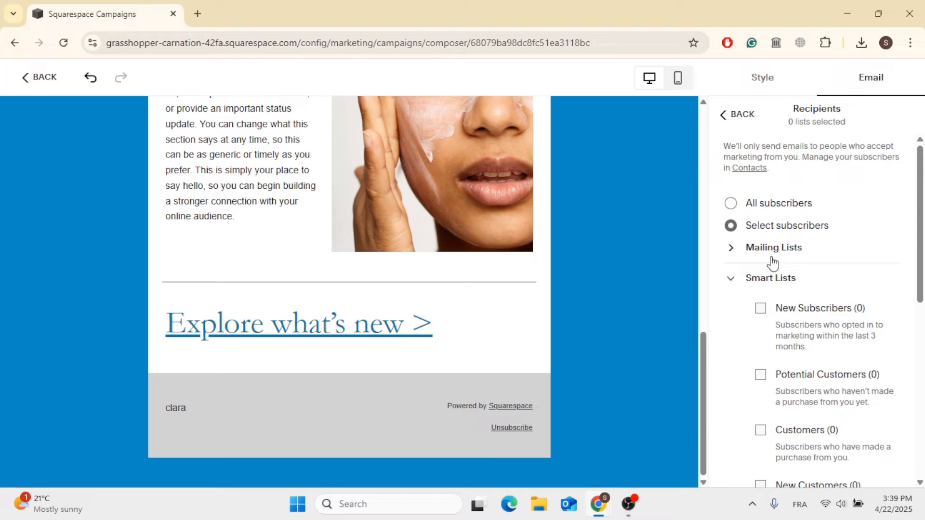
pyautogui.click(748, 253)
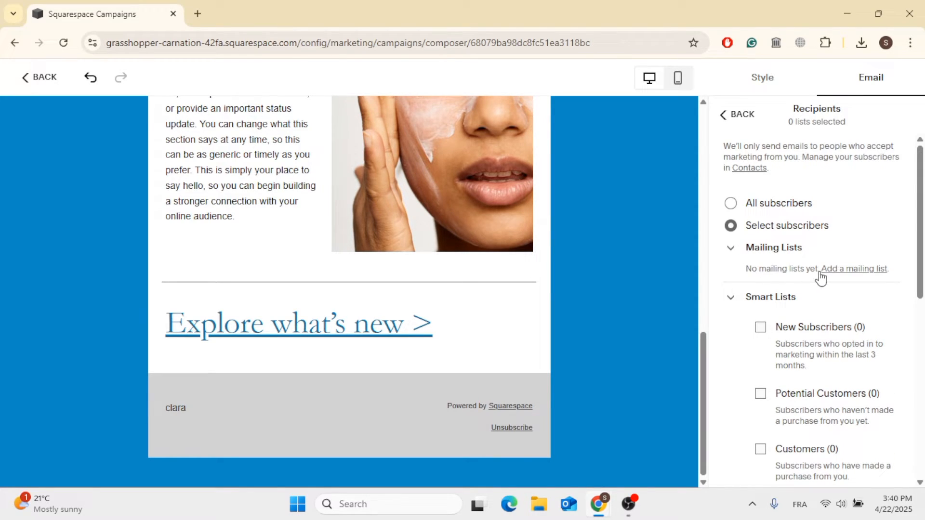
# Leave the campaign editor to add a mailing list, and create a new mailing list named Clients
pyautogui.click(849, 270)
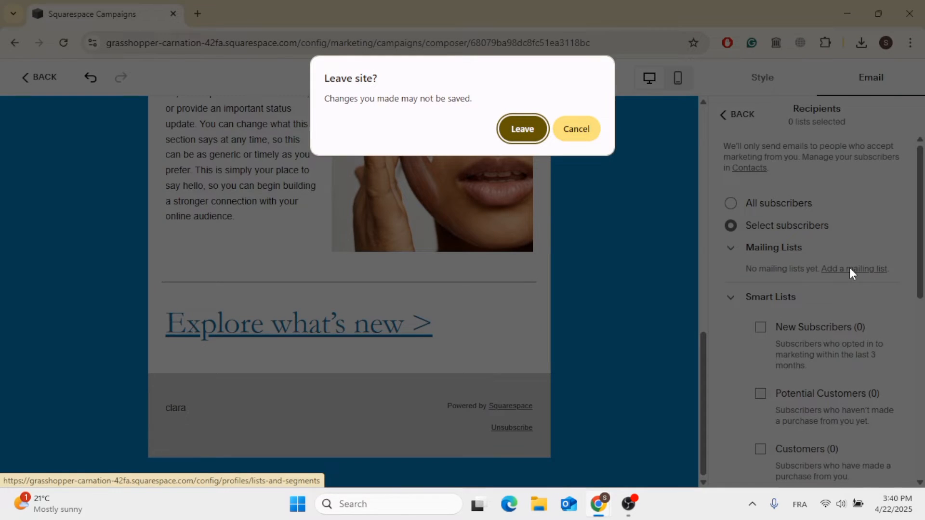
pyautogui.click(532, 125)
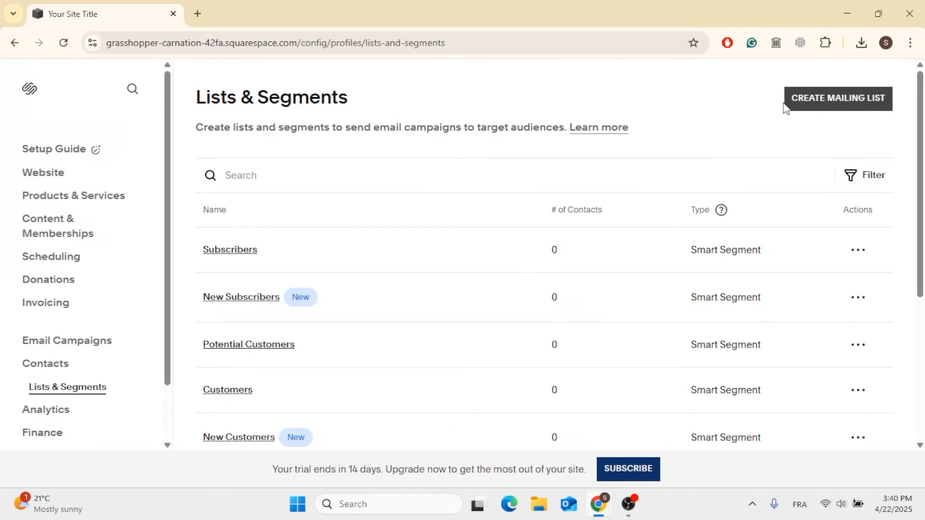
pyautogui.click(852, 110)
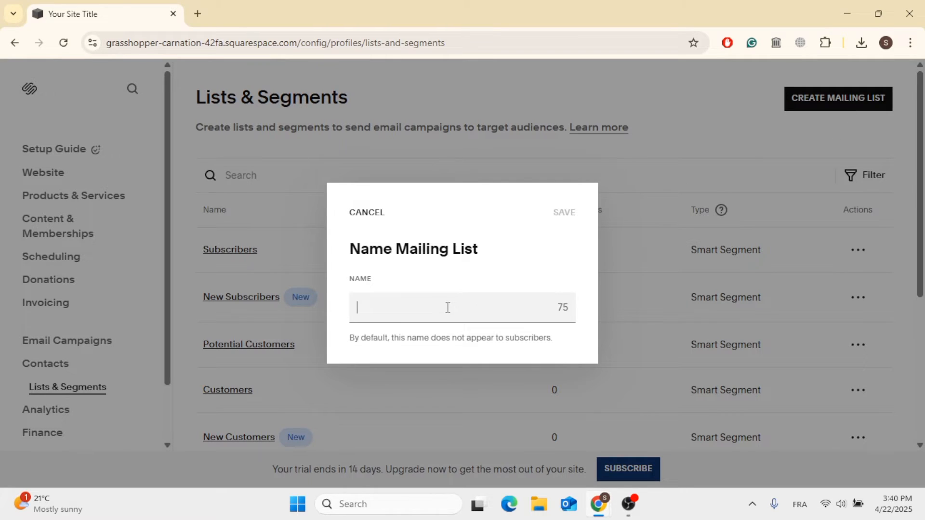
pyautogui.write('Clients')
pyautogui.click(564, 212)
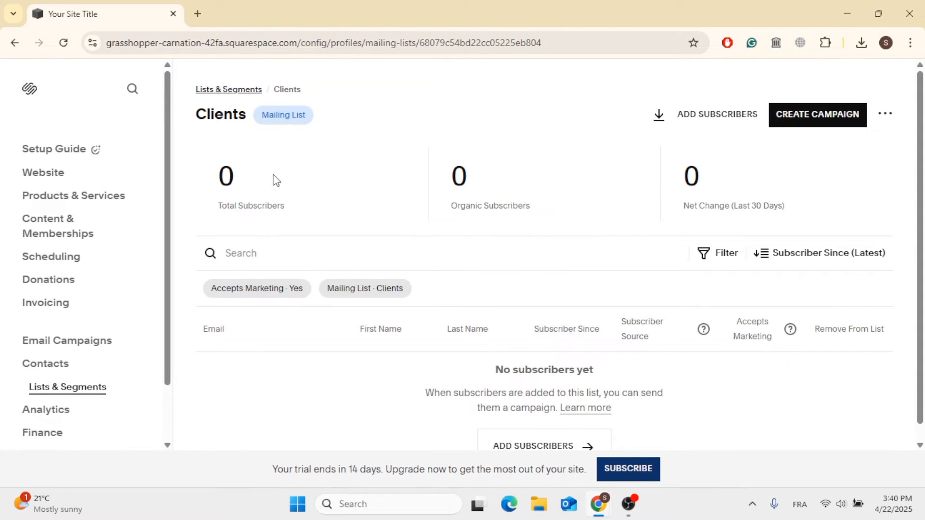
# Start adding an individual subscriber to the Clients list, filling in the subscriber's e-mail address and name from autofill
pyautogui.scroll(-1, 472, 262)
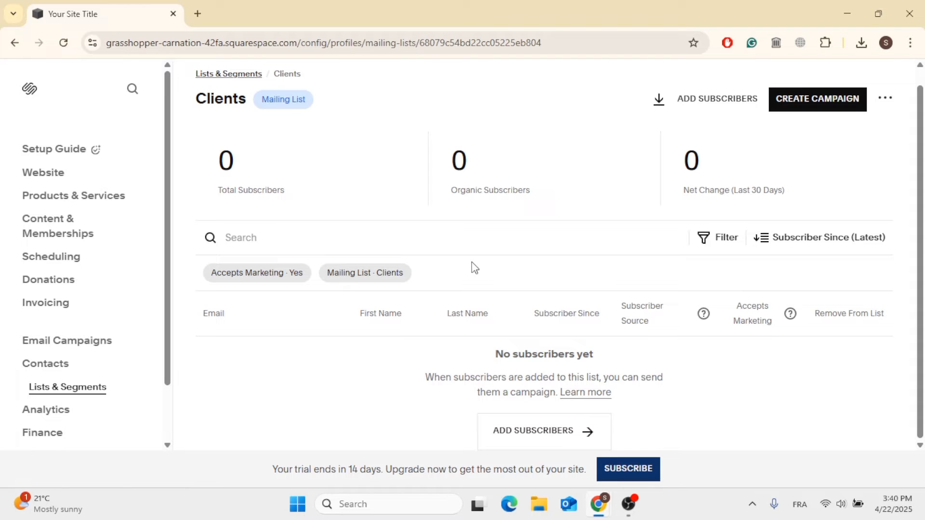
pyautogui.click(578, 440)
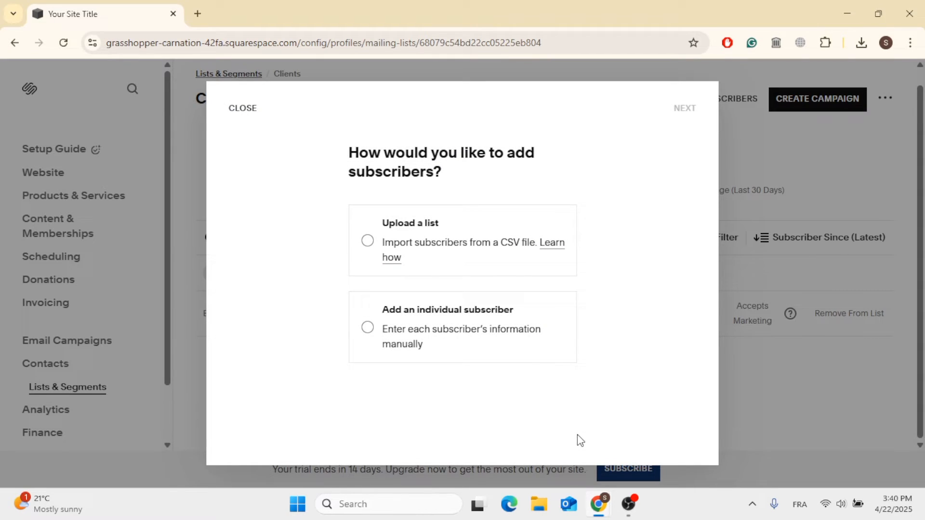
pyautogui.click(374, 332)
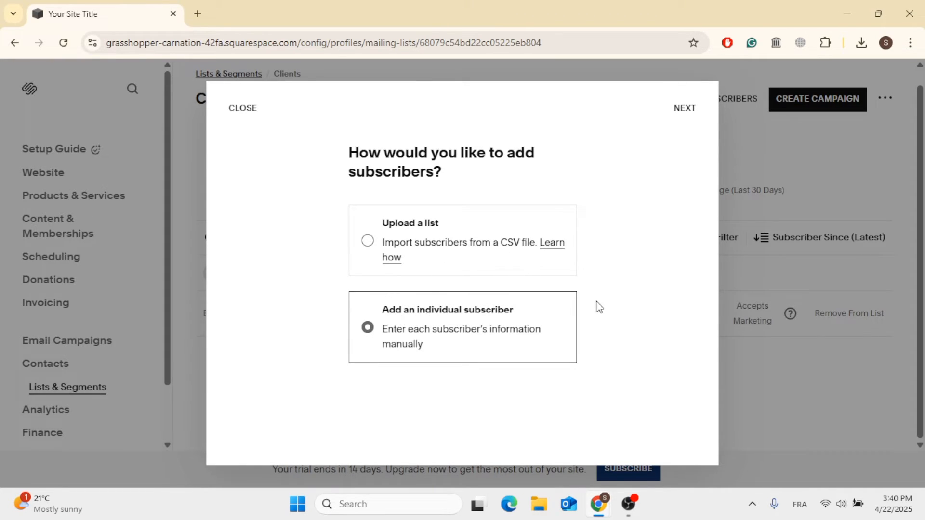
pyautogui.click(690, 109)
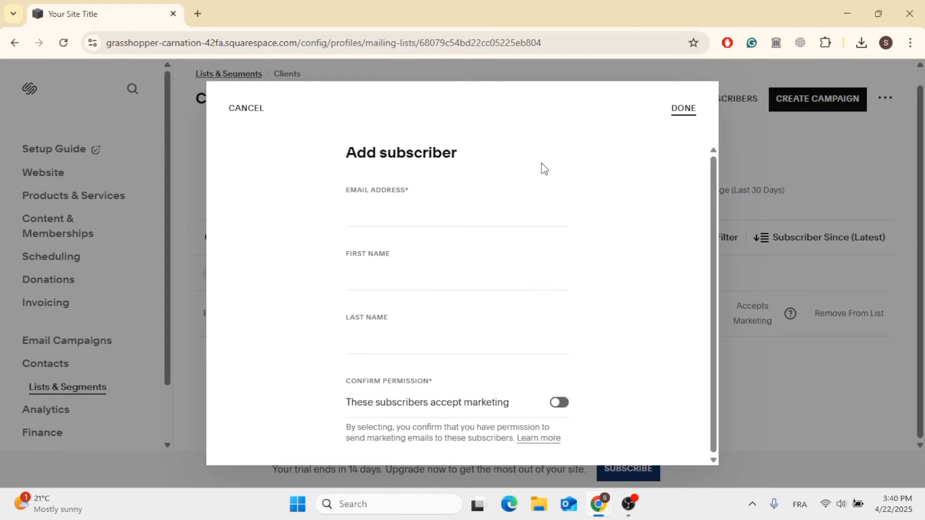
pyautogui.click(444, 210)
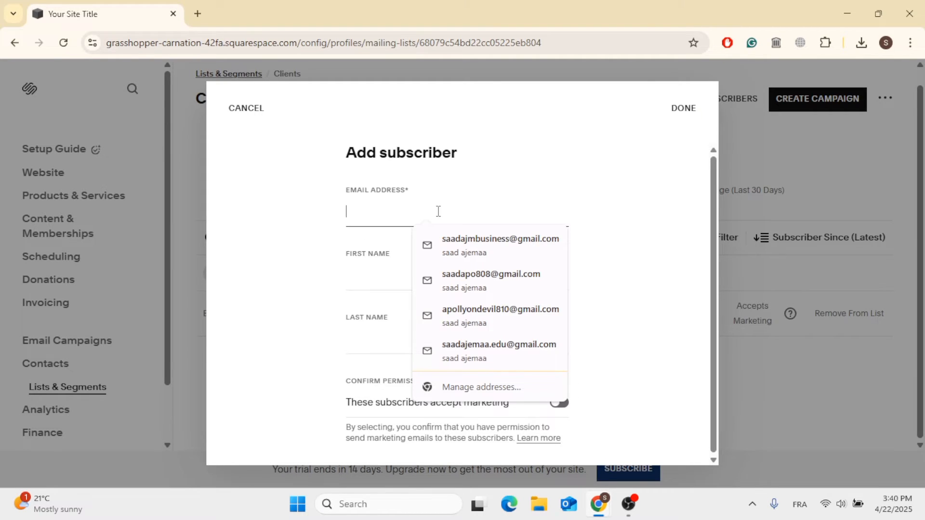
pyautogui.click(447, 246)
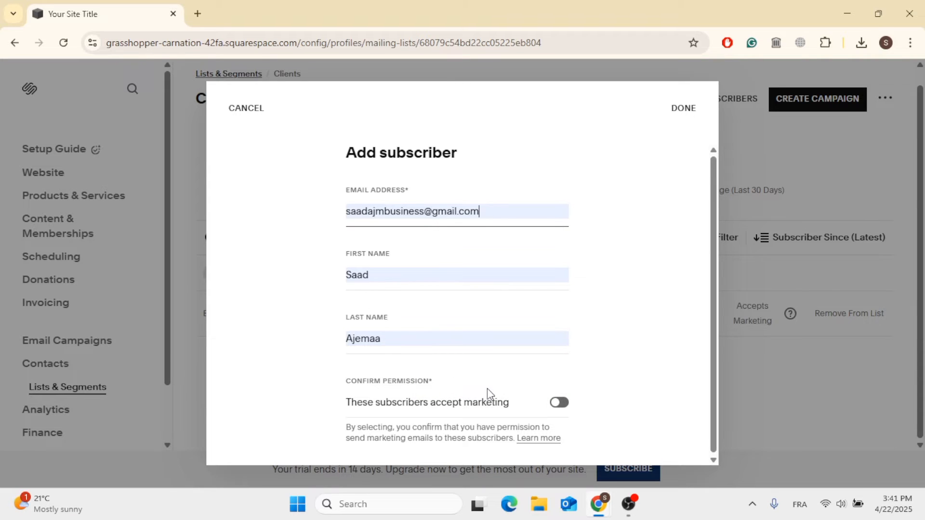
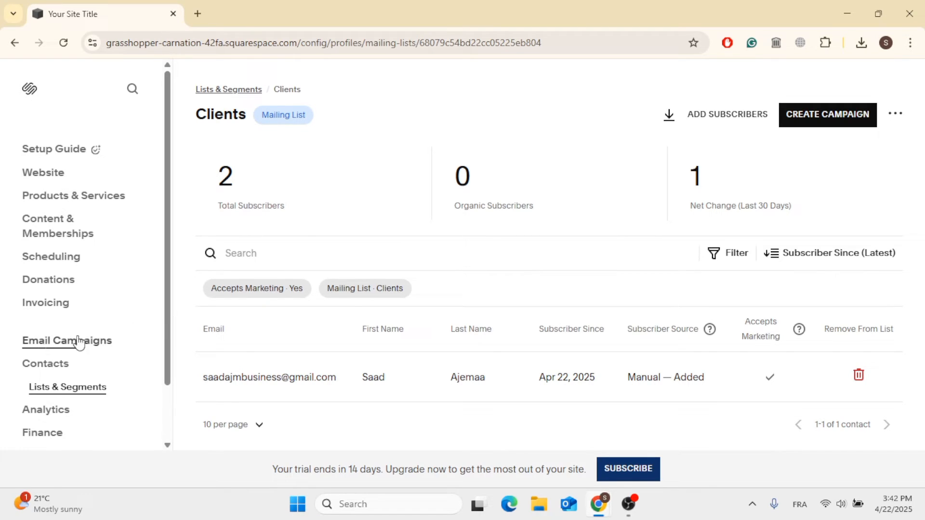
# Open Email Campaigns and review the setup checklist and campaign tabs
pyautogui.click(68, 349)
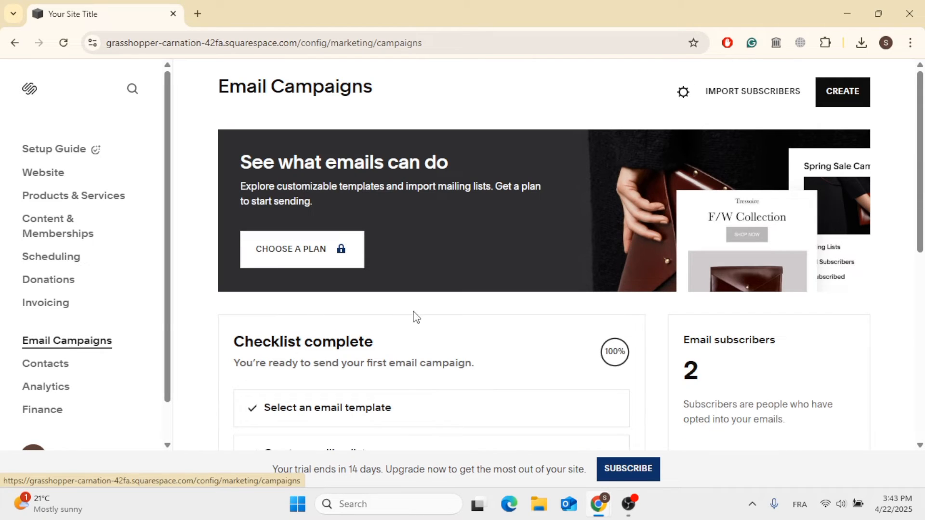
pyautogui.scroll(-2, 414, 316)
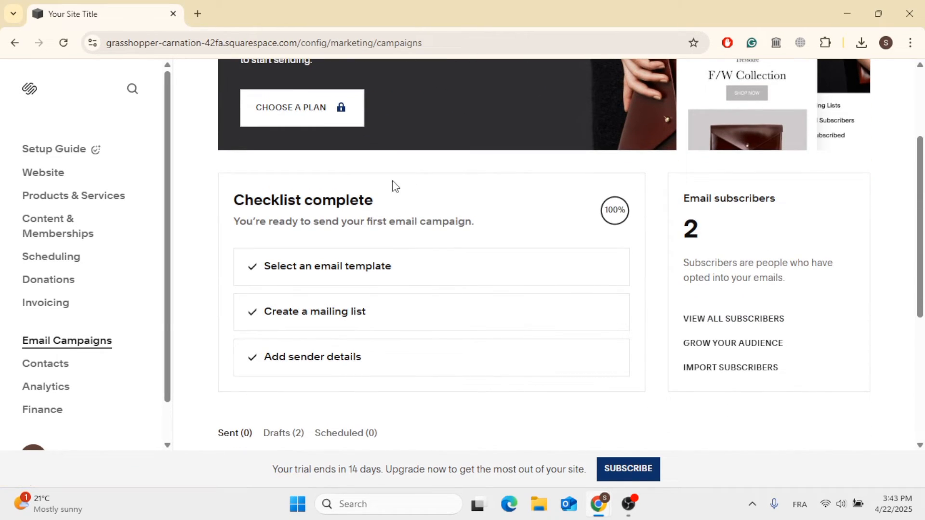
pyautogui.scroll(-2, 510, 183)
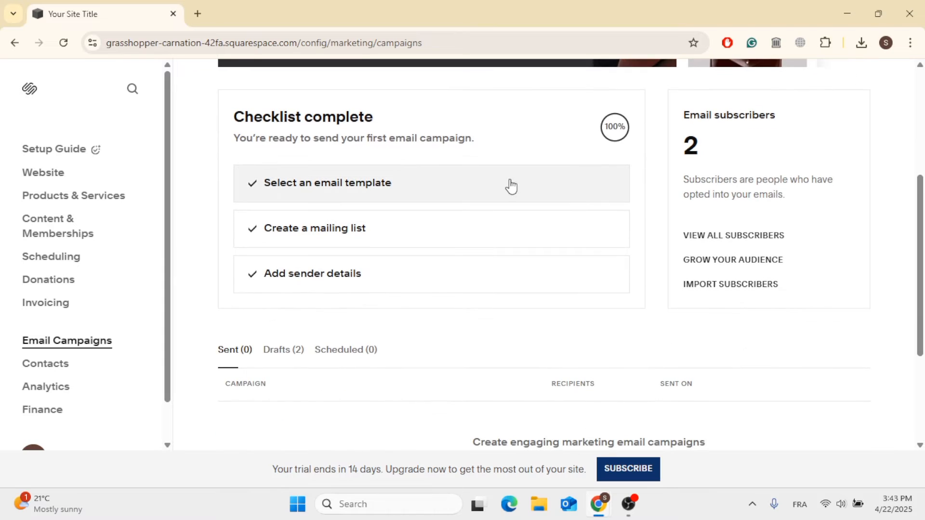
pyautogui.scroll(5, 510, 185)
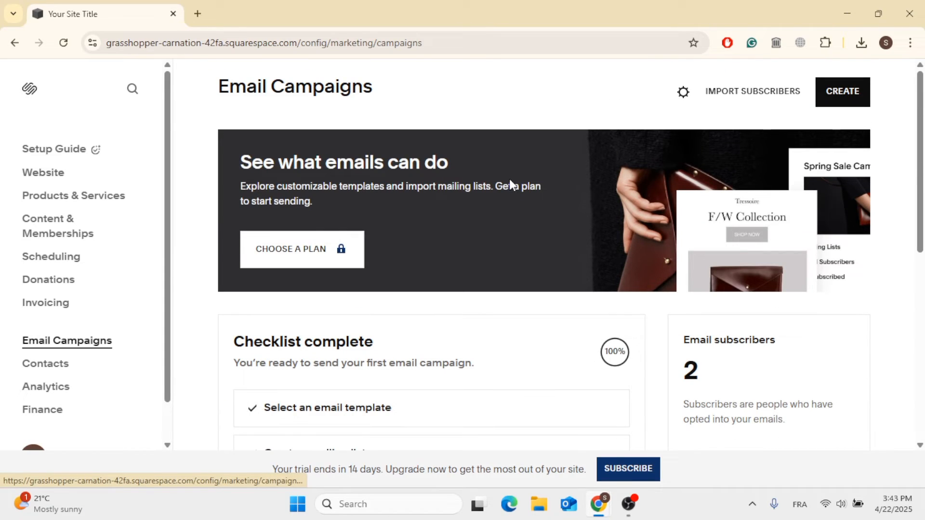
pyautogui.scroll(-3, 606, 239)
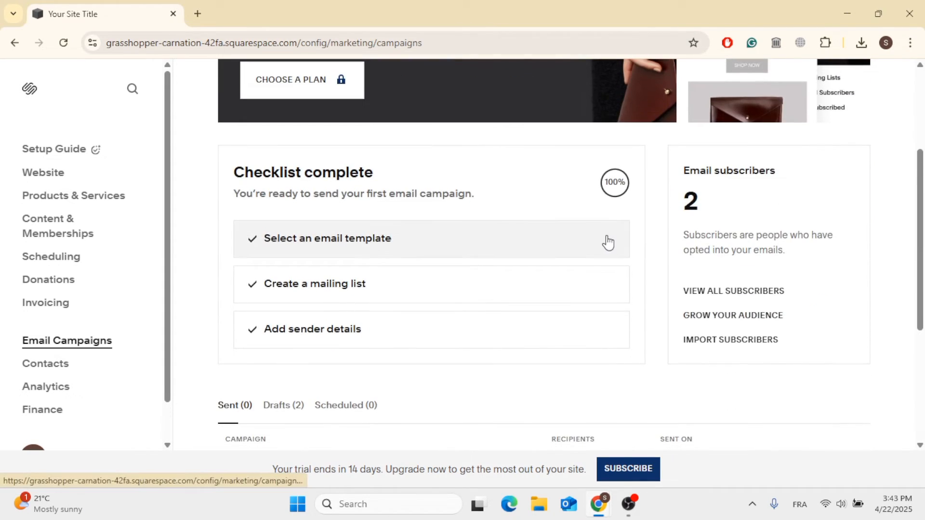
pyautogui.scroll(-5, 608, 241)
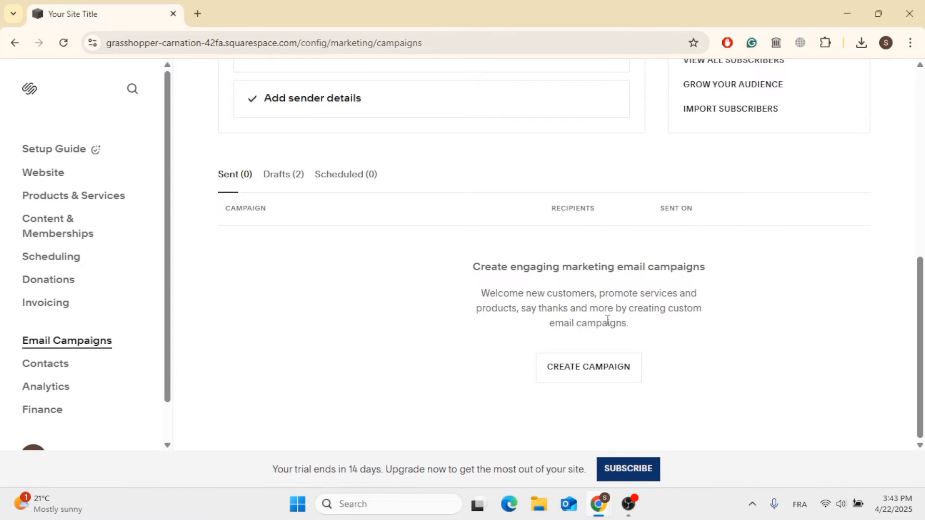
pyautogui.click(594, 371)
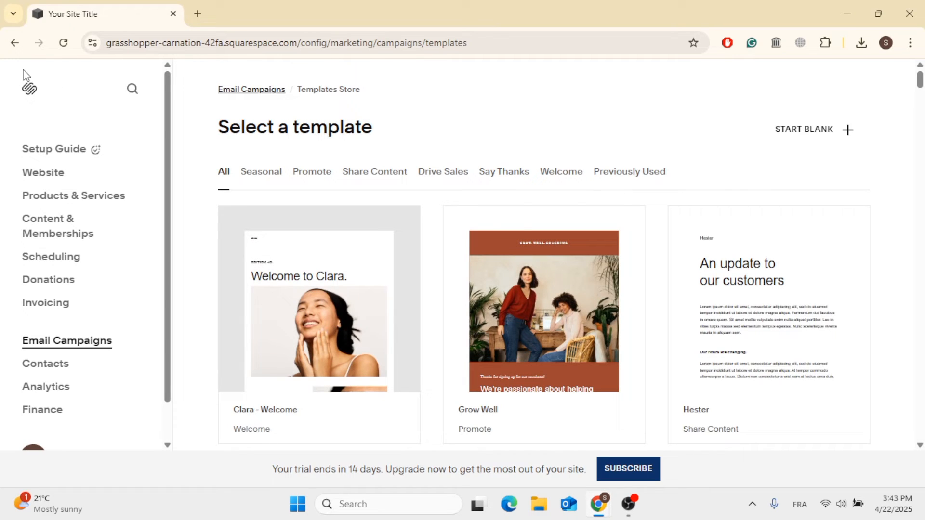
pyautogui.scroll(-3, 254, 182)
pyautogui.scroll(3, 255, 183)
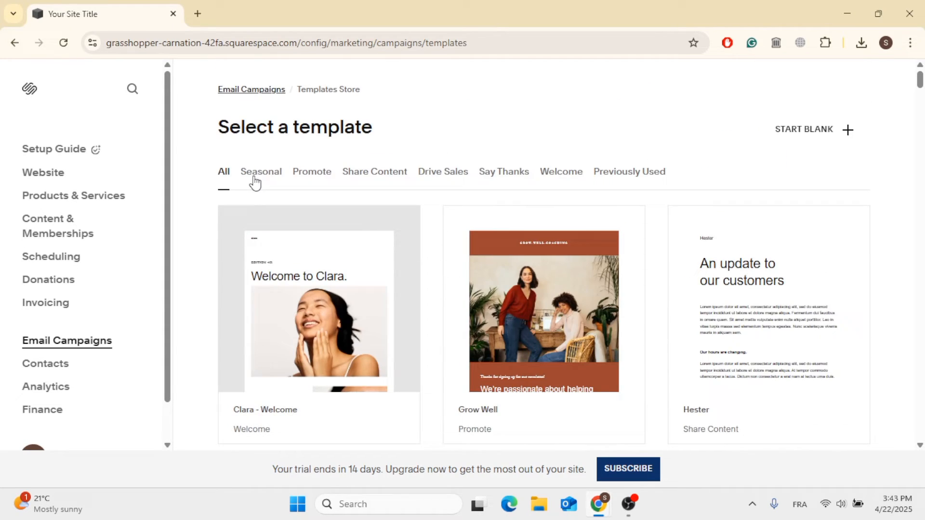
pyautogui.click(264, 90)
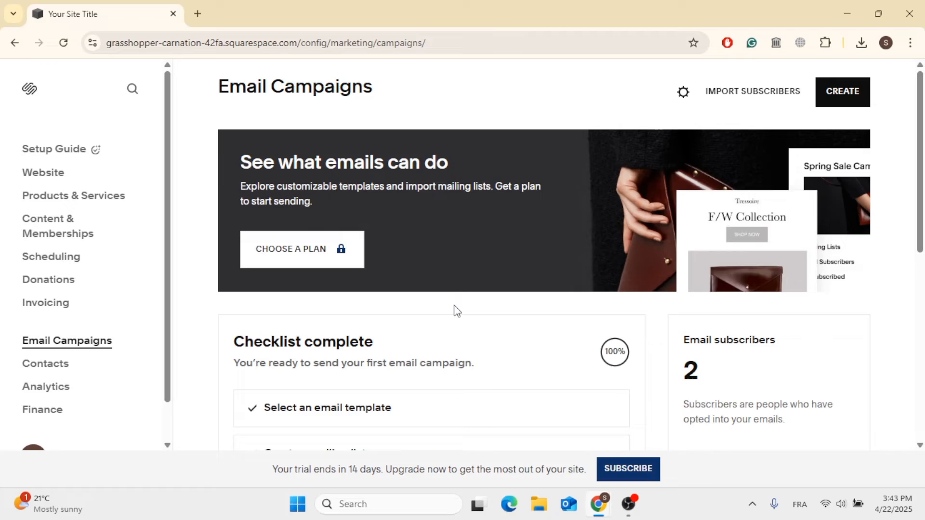
# Open the most recent Site Title draft from the drafts list in the template editor
pyautogui.scroll(-3, 456, 310)
pyautogui.scroll(-3, 456, 310)
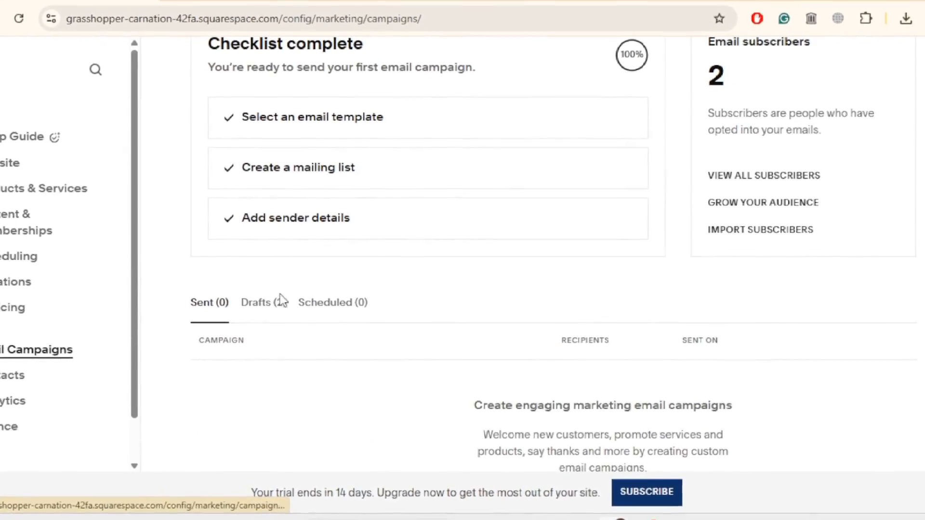
pyautogui.click(279, 302)
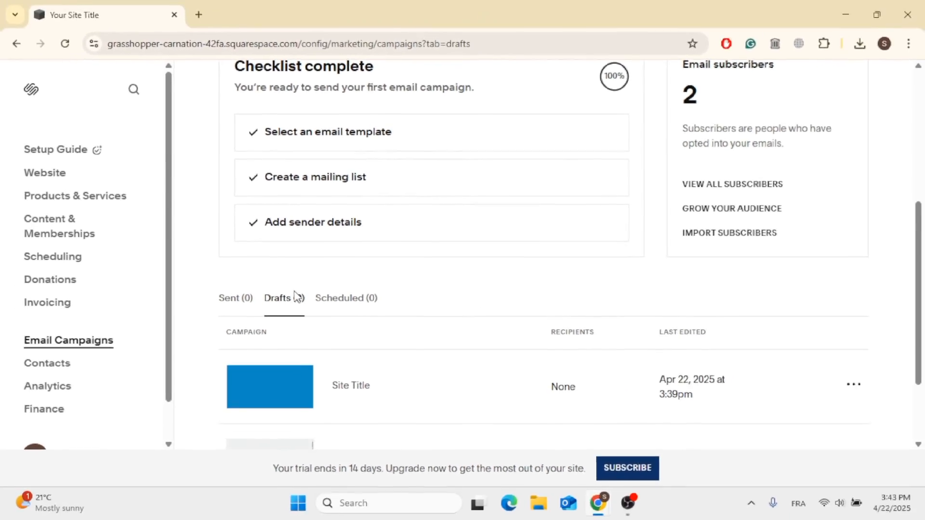
pyautogui.scroll(-2, 297, 297)
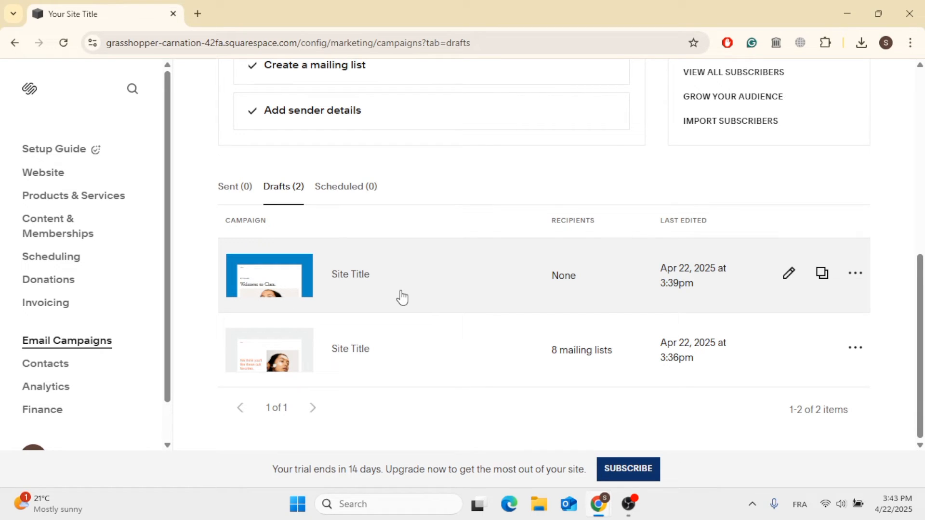
pyautogui.click(401, 298)
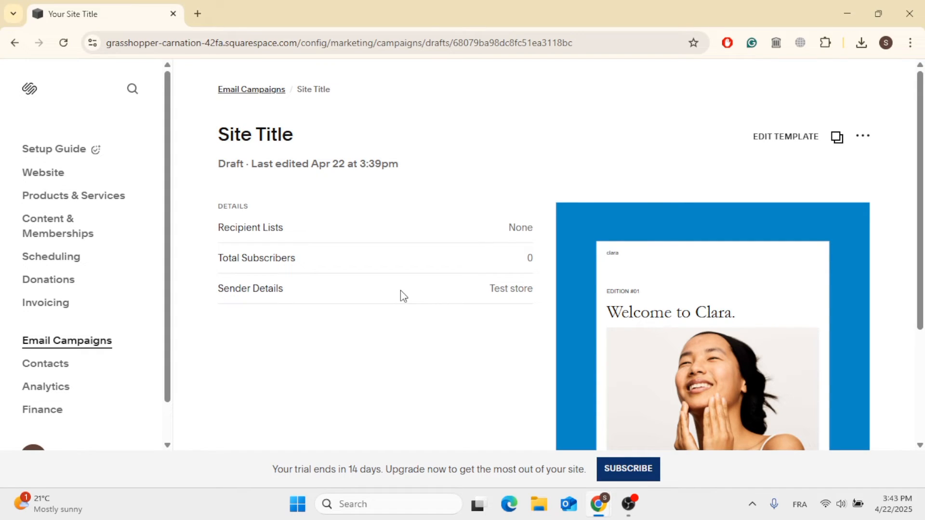
pyautogui.scroll(-3, 400, 296)
pyautogui.scroll(4, 400, 295)
pyautogui.click(874, 140)
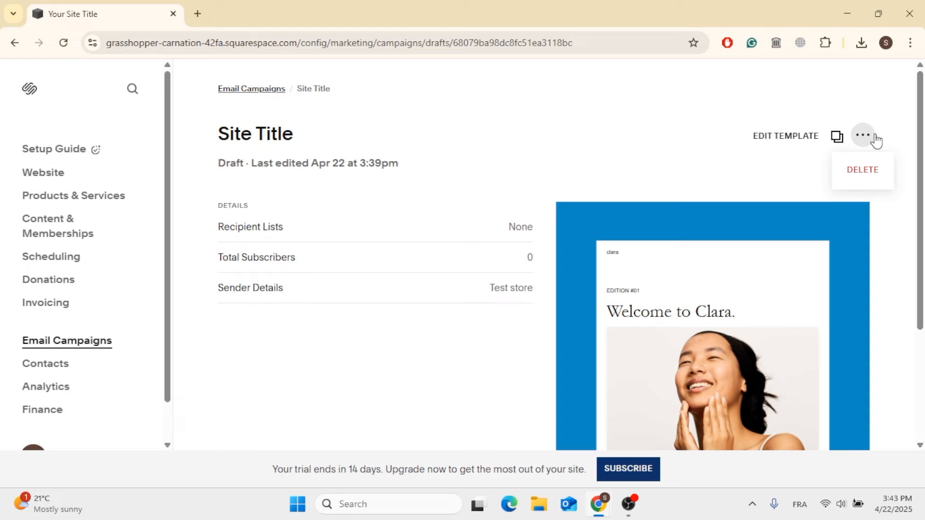
pyautogui.click(874, 139)
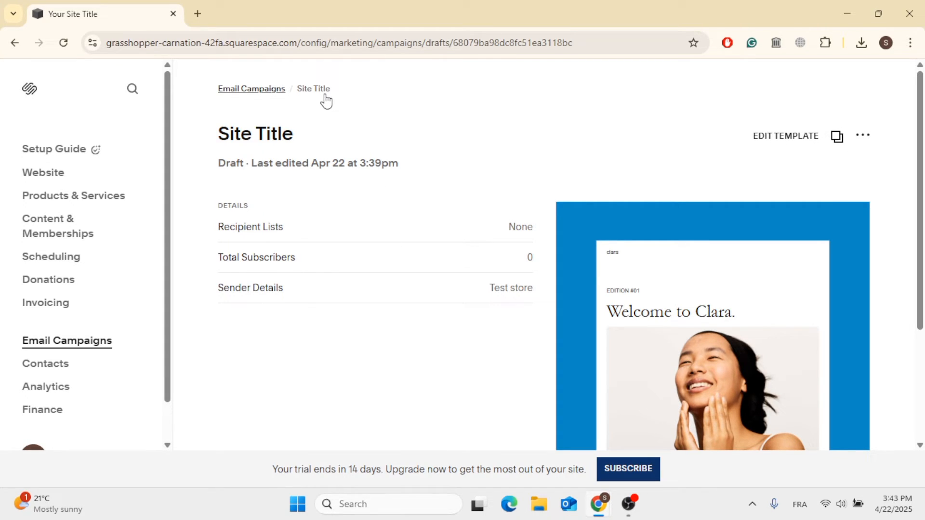
pyautogui.scroll(-3, 301, 299)
pyautogui.scroll(3, 301, 299)
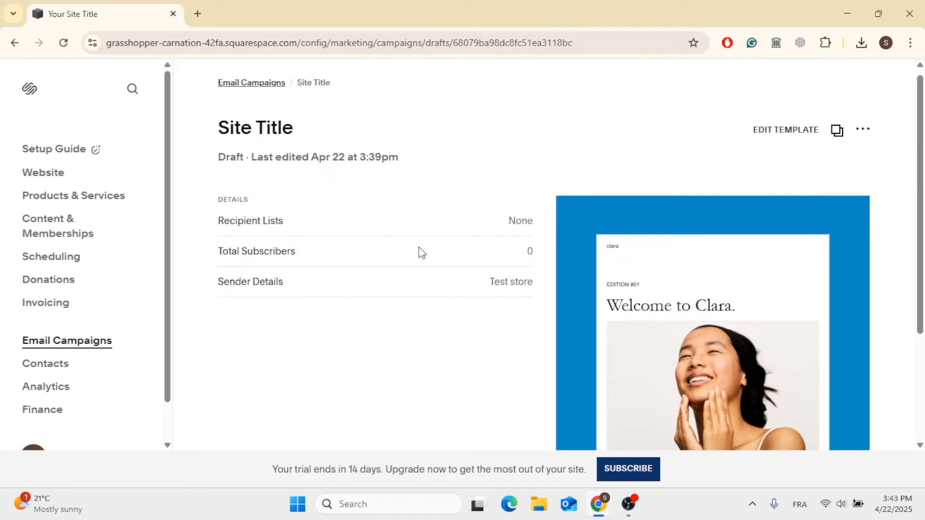
pyautogui.click(793, 131)
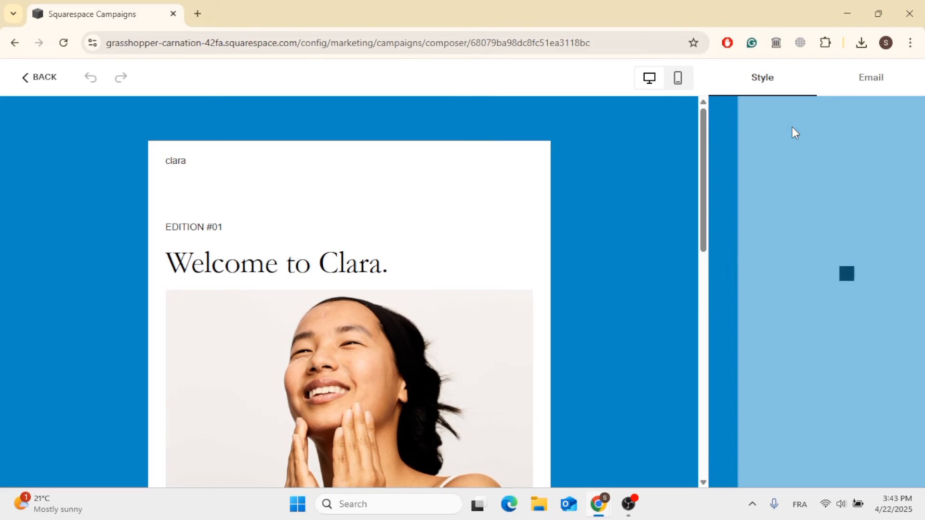
# In the campaign's email settings, select the Clients mailing list as the recipients
pyautogui.click(870, 80)
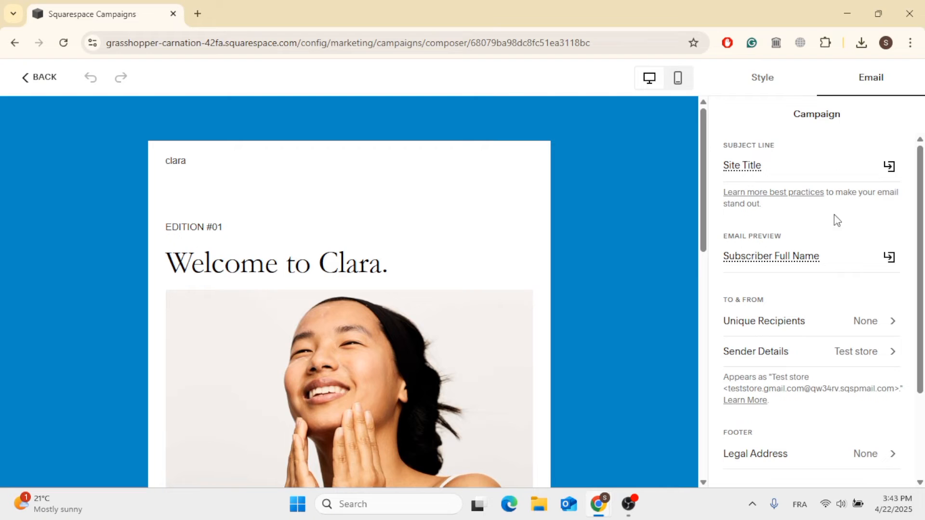
pyautogui.scroll(-3, 831, 261)
pyautogui.scroll(3, 830, 261)
pyautogui.scroll(-1, 831, 263)
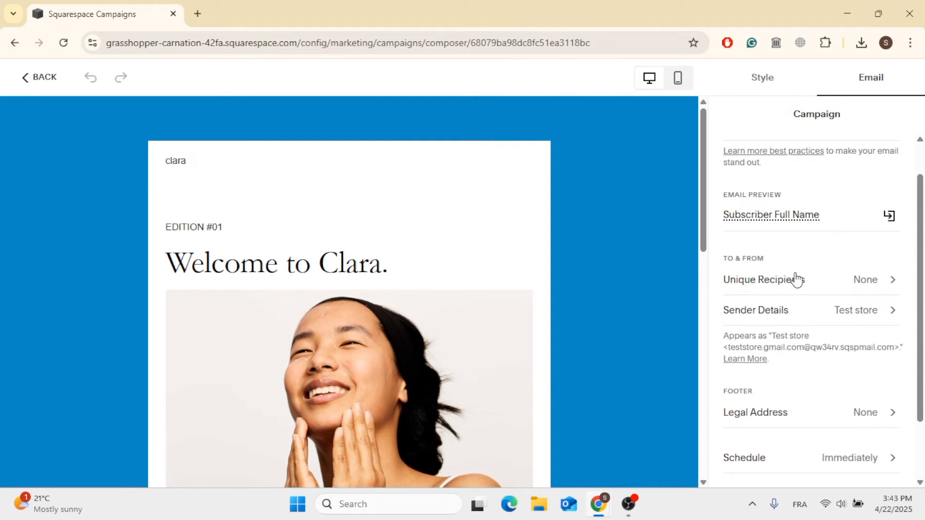
pyautogui.click(848, 280)
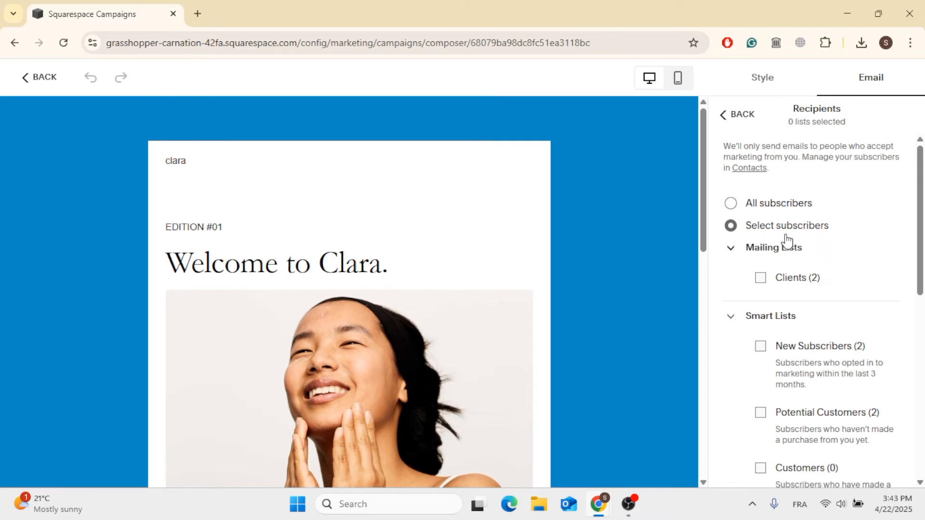
pyautogui.click(762, 279)
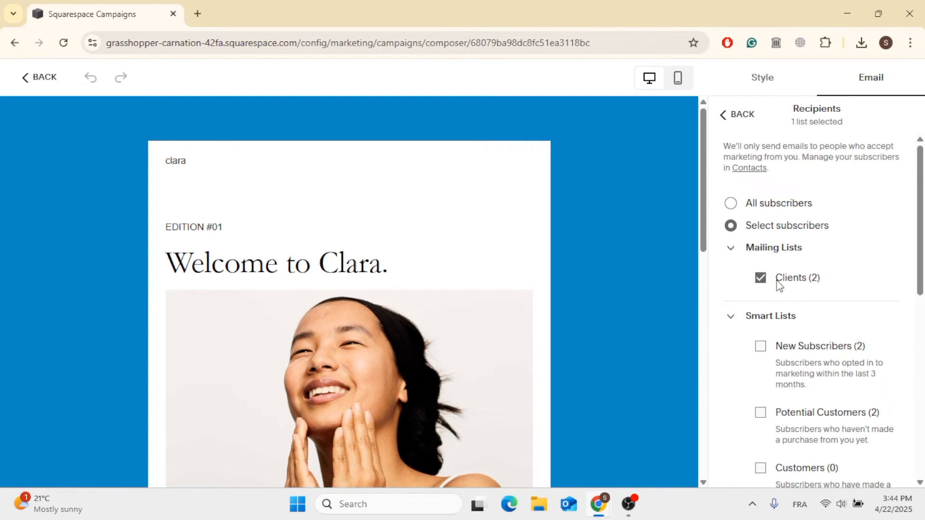
pyautogui.scroll(-6, 816, 267)
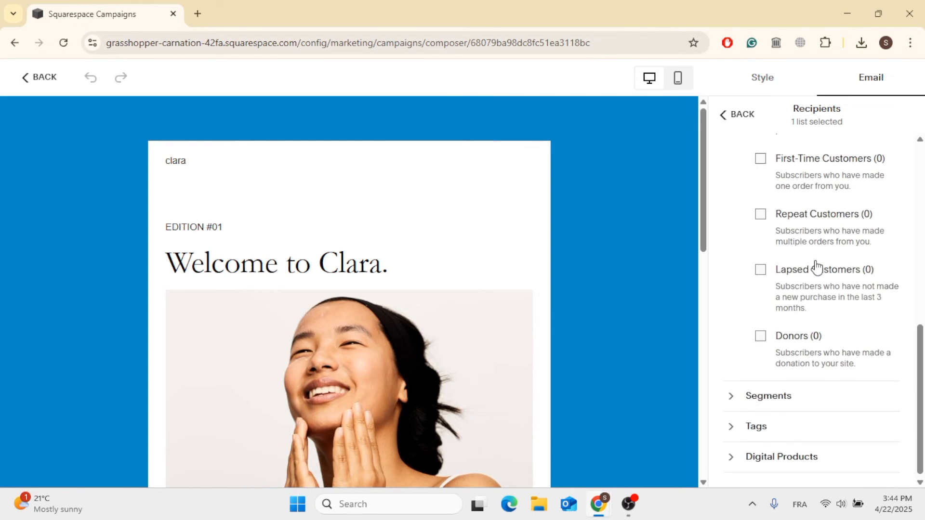
pyautogui.scroll(6, 816, 268)
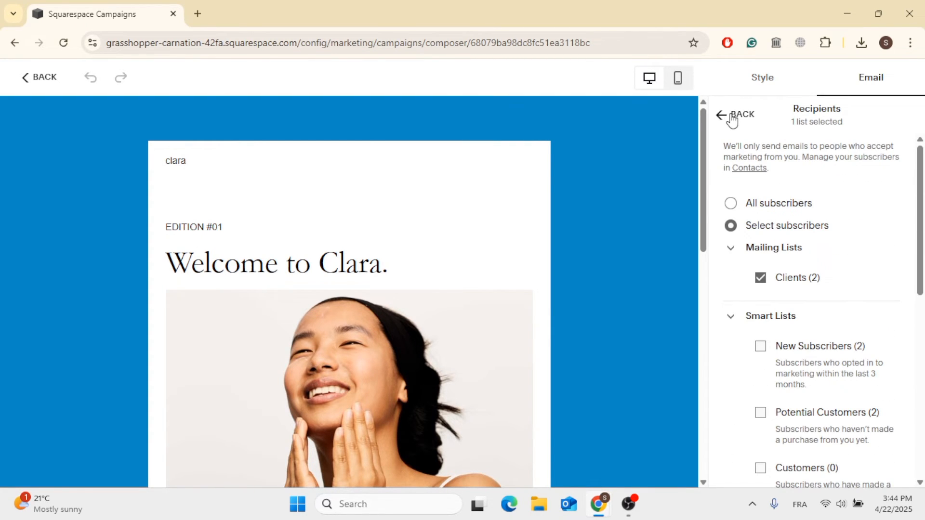
pyautogui.click(730, 118)
# Review the campaign's legal address and schedule settings
pyautogui.scroll(-1, 819, 261)
pyautogui.scroll(-1, 836, 315)
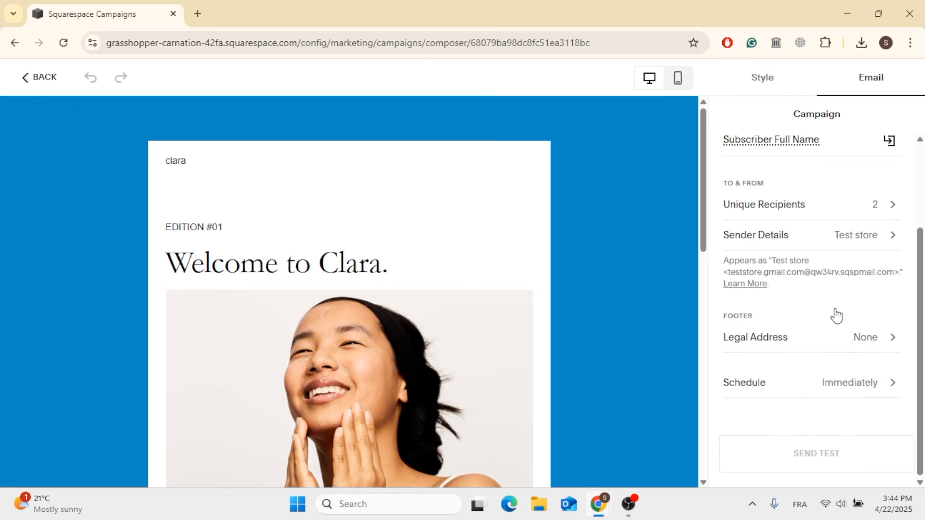
pyautogui.click(869, 343)
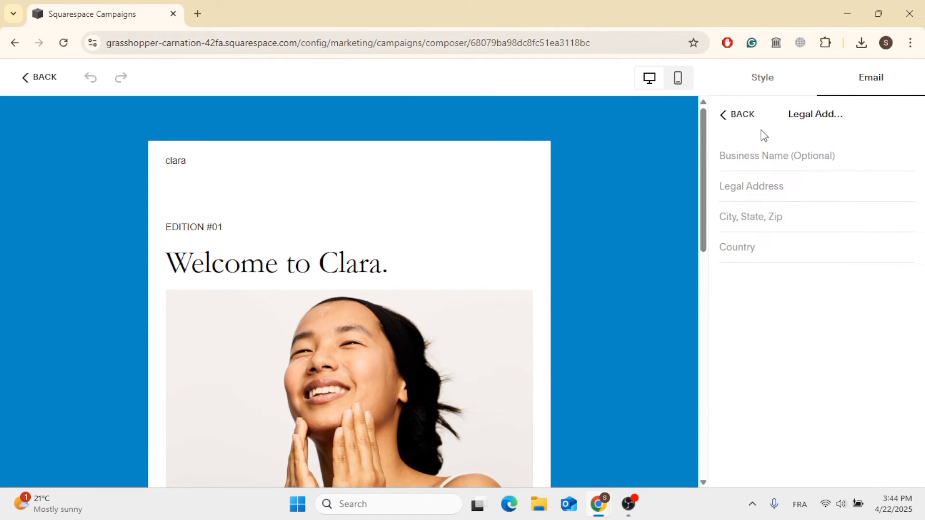
pyautogui.click(723, 118)
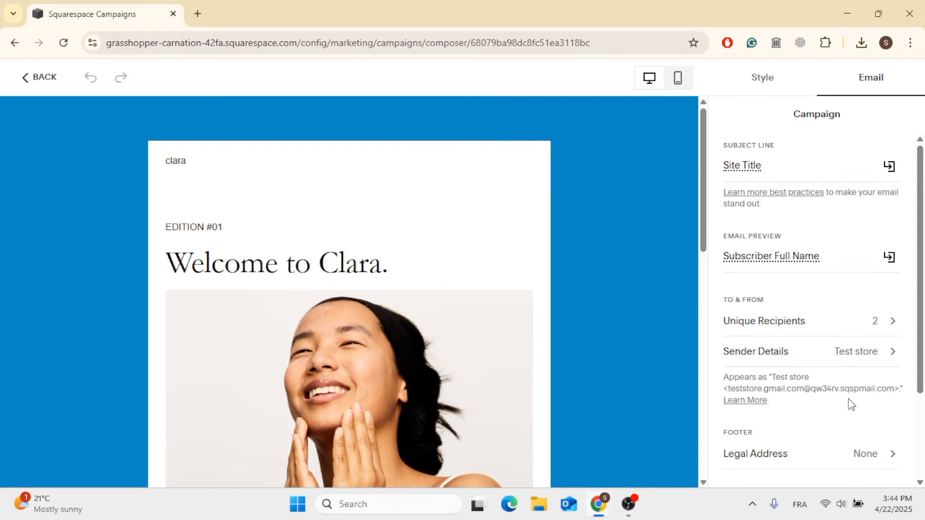
pyautogui.scroll(-3, 843, 325)
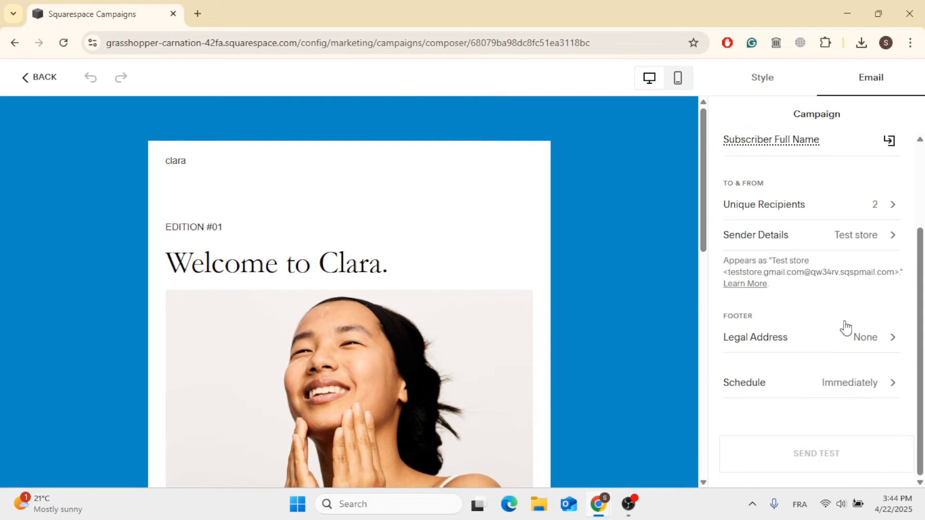
pyautogui.click(870, 384)
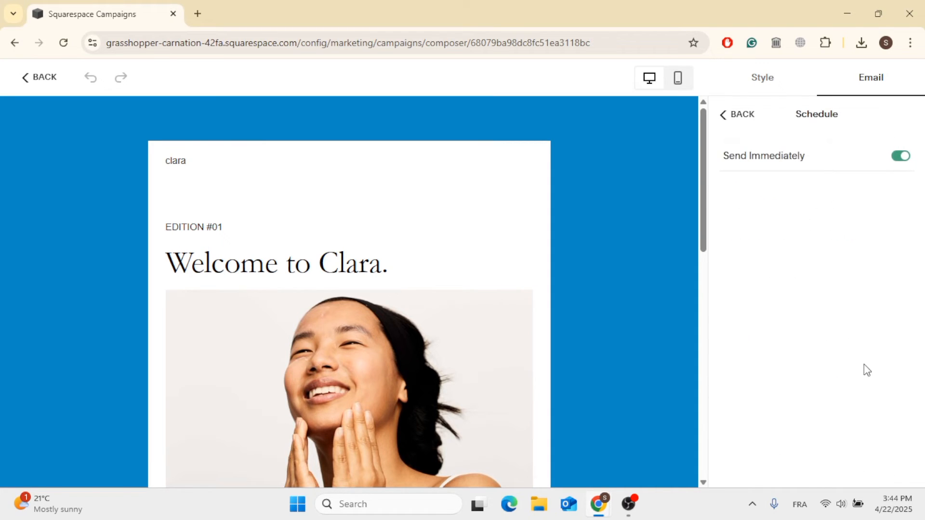
pyautogui.click(725, 114)
# Fill in the footer's legal address with the street, city and country
pyautogui.click(827, 453)
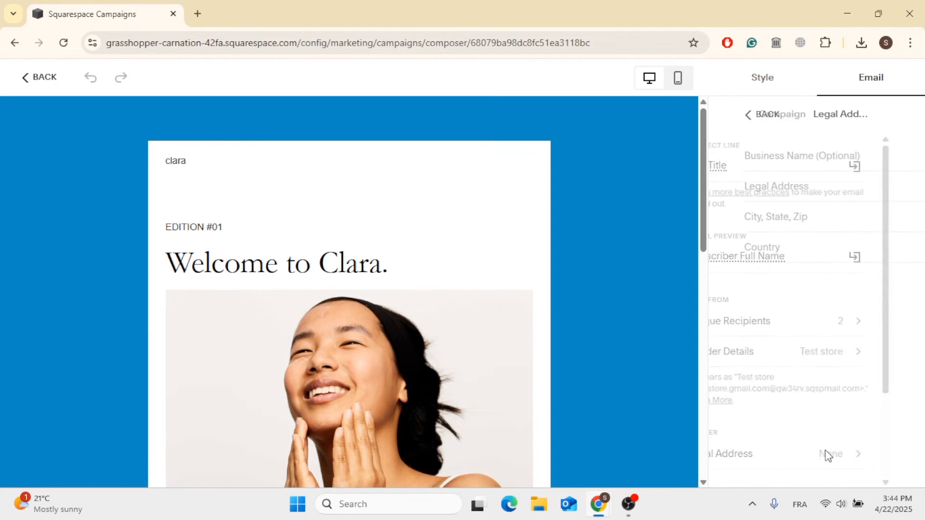
pyautogui.click(749, 182)
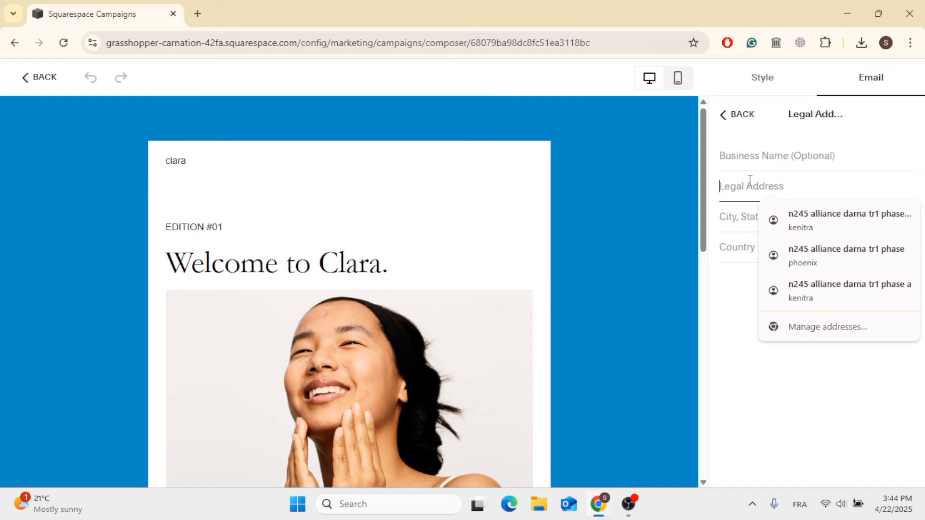
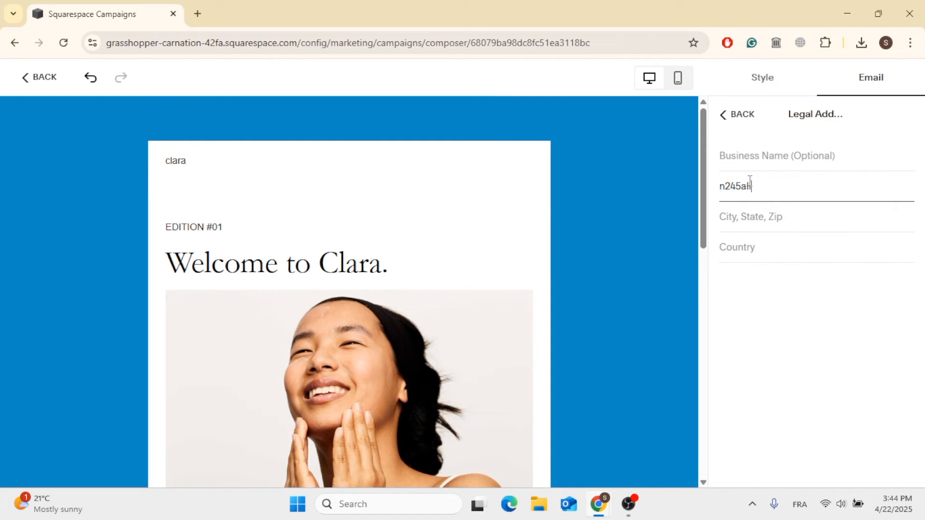
pyautogui.click(751, 215)
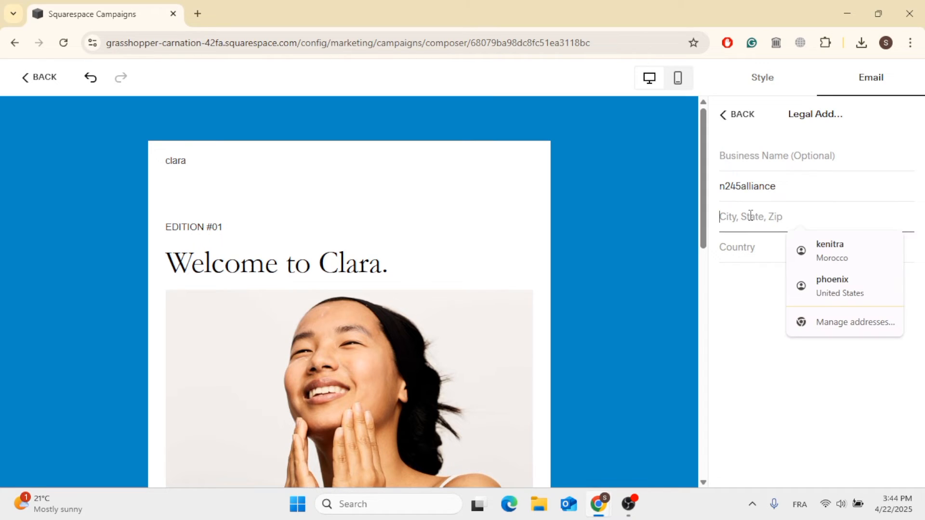
pyautogui.write('k')
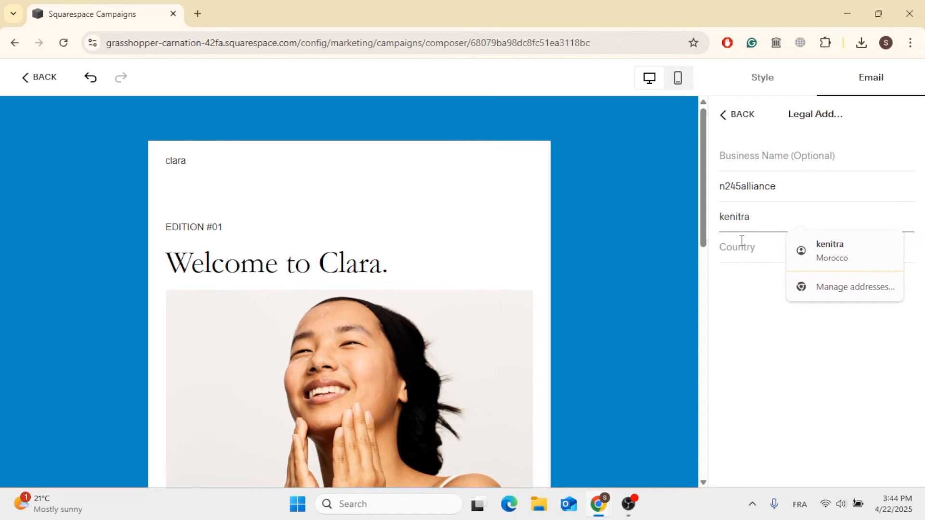
pyautogui.write('enitra')
pyautogui.click(742, 243)
pyautogui.write('mor')
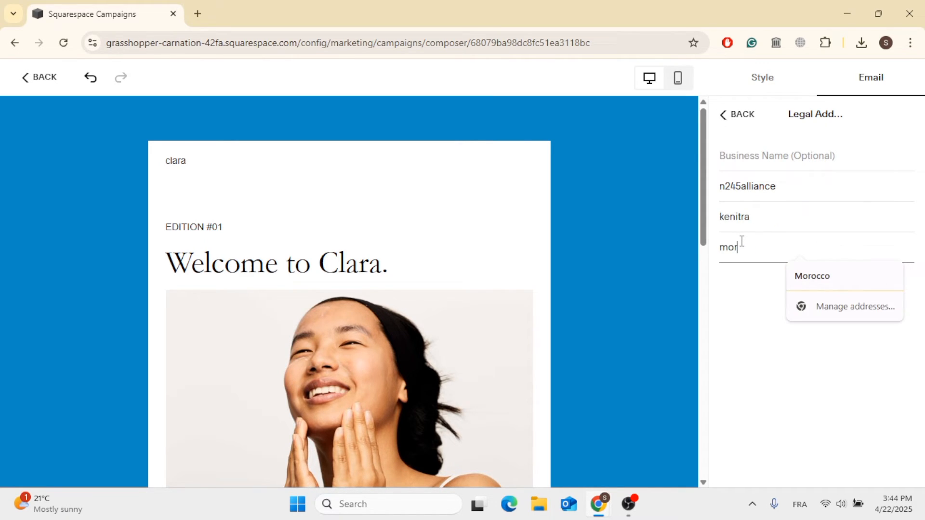
pyautogui.write('occo')
pyautogui.click(747, 117)
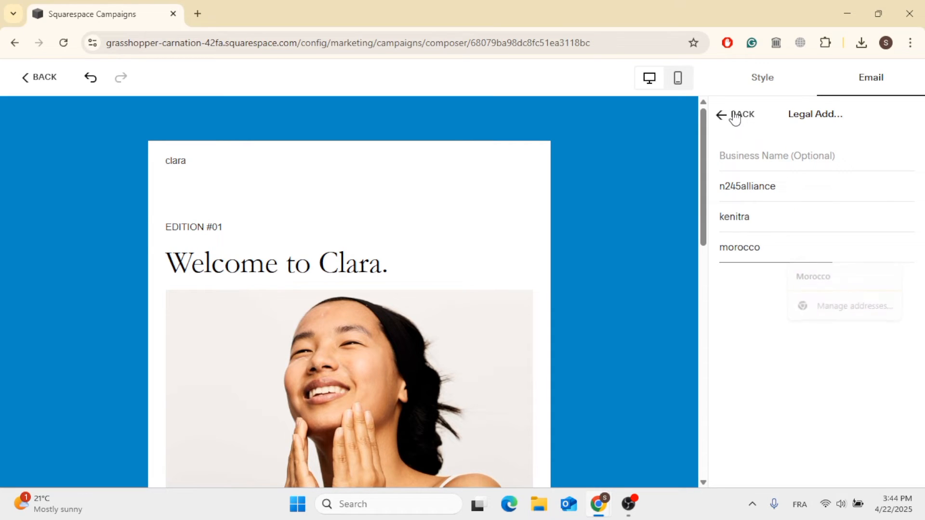
# Dismiss the browser's offer to save the newly entered address
pyautogui.scroll(-2, 817, 376)
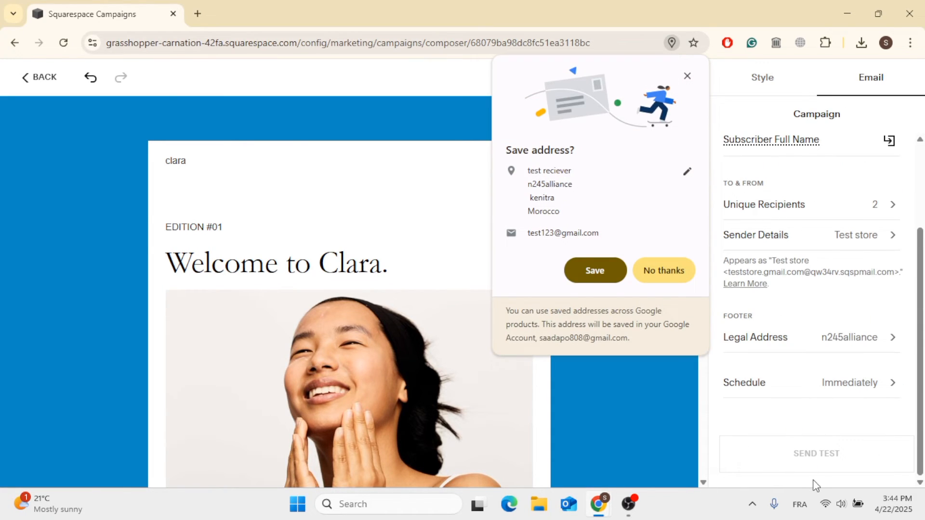
pyautogui.click(686, 76)
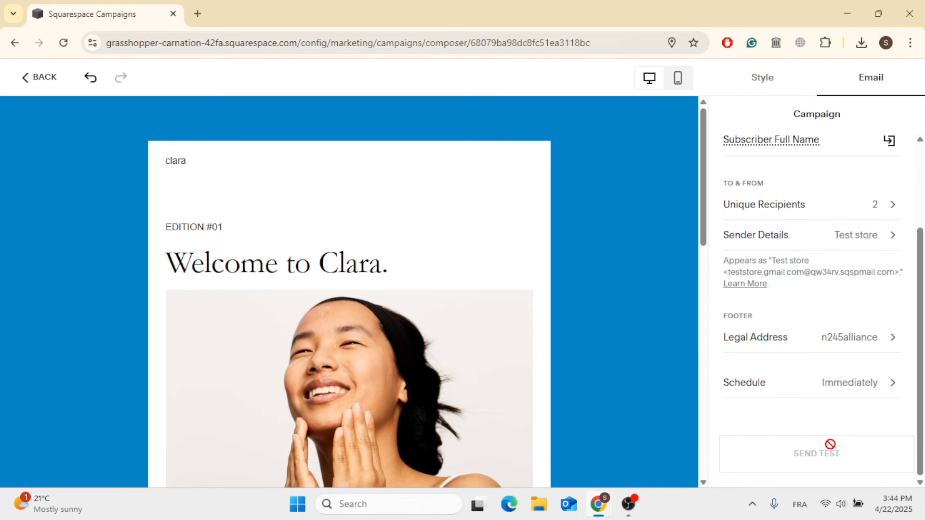
pyautogui.scroll(2, 814, 319)
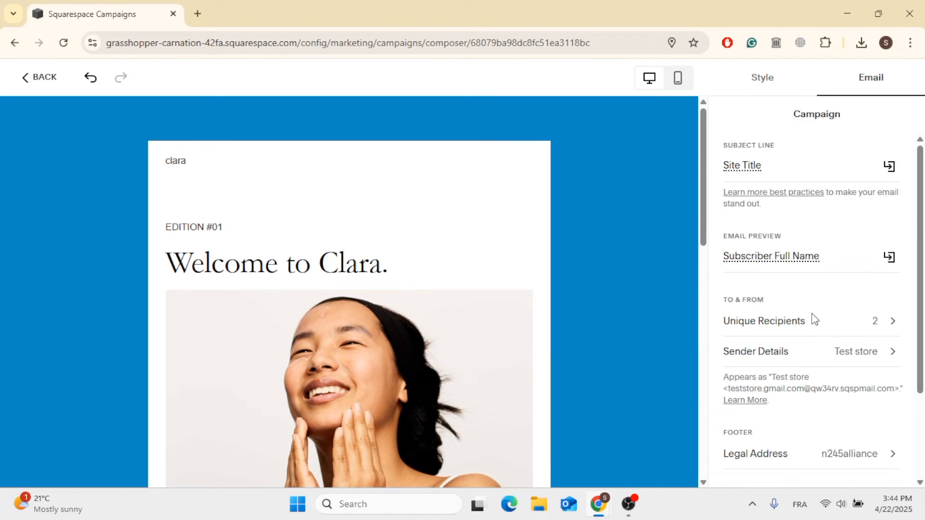
# Add a new campaign sender named store, using the account's Gmail address as the sender email
pyautogui.click(851, 356)
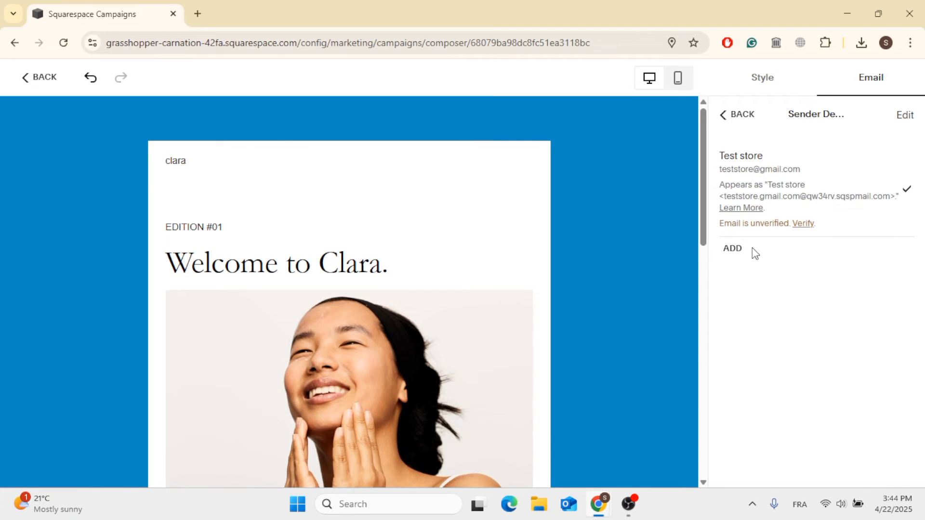
pyautogui.click(733, 251)
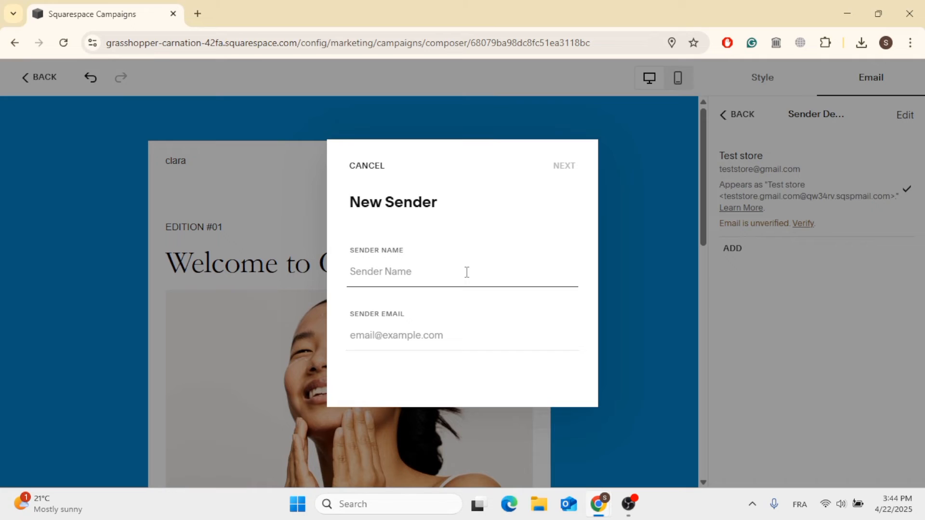
pyautogui.write('store')
pyautogui.click(410, 335)
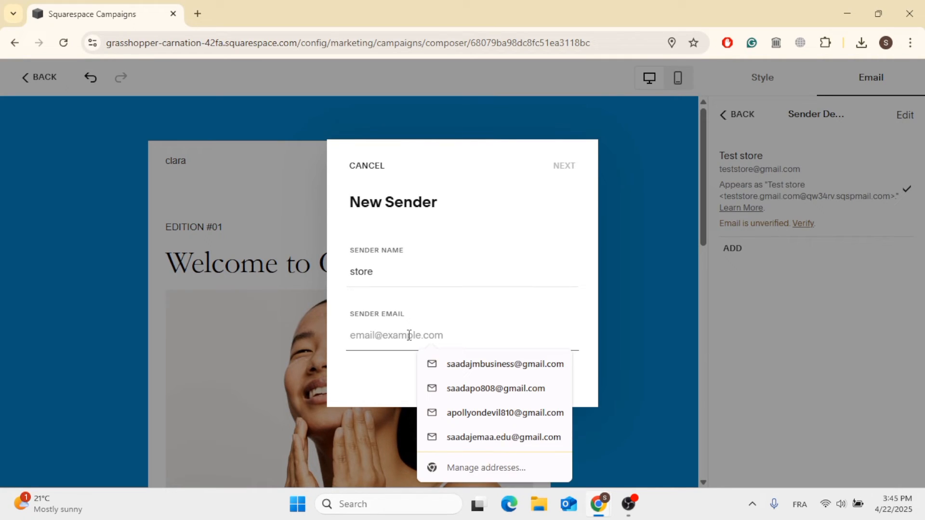
pyautogui.click(455, 390)
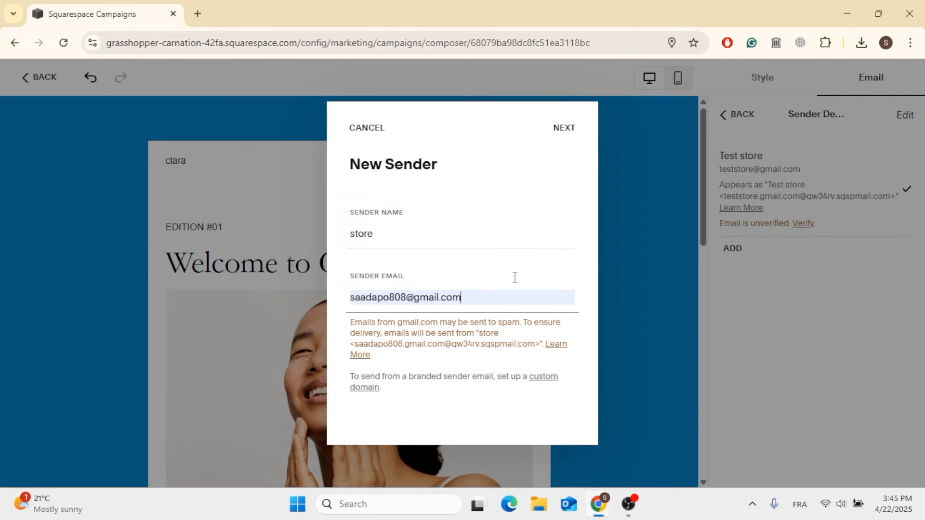
pyautogui.click(568, 134)
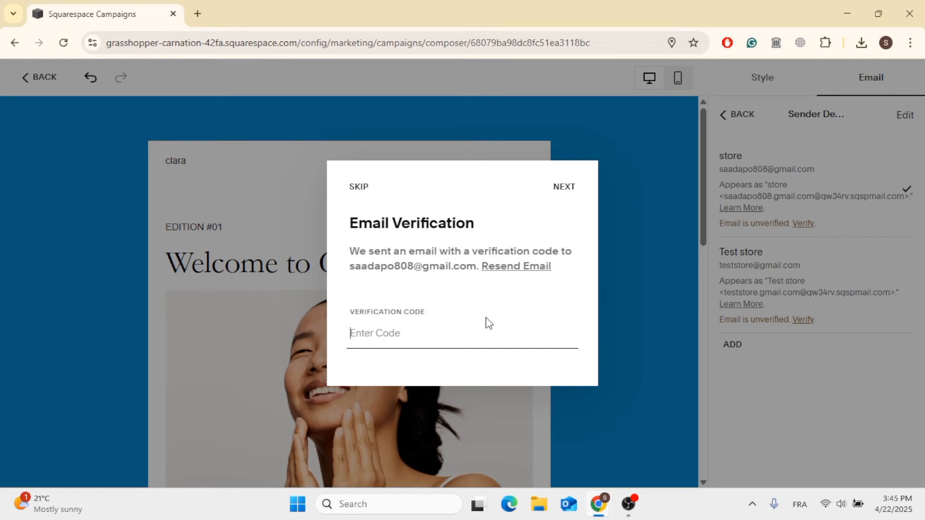
# Go back from sender details to the campaign's email settings and review them
pyautogui.click(624, 509)
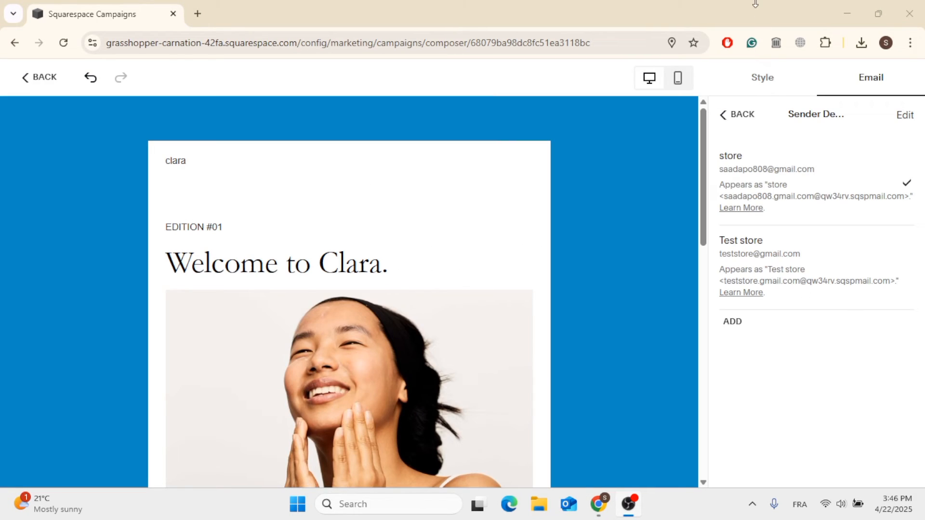
pyautogui.click(756, 9)
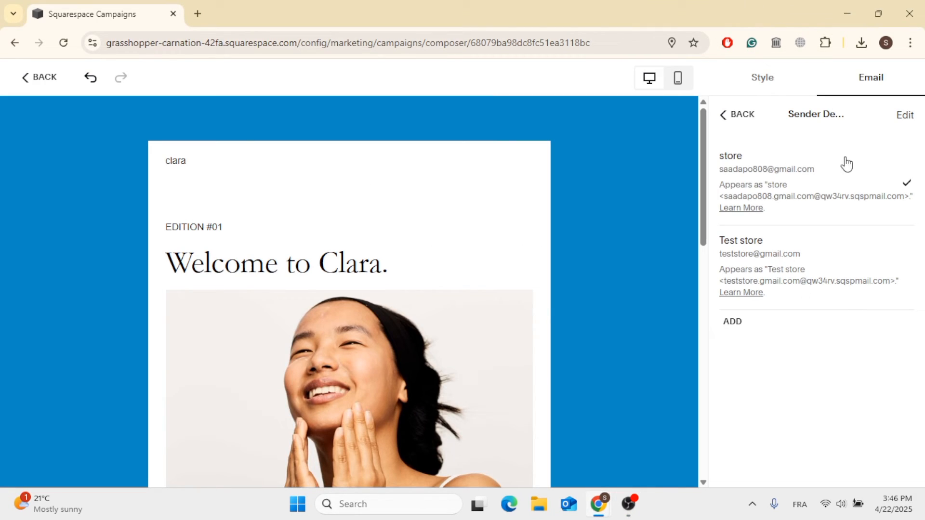
pyautogui.click(729, 107)
pyautogui.scroll(-3, 833, 374)
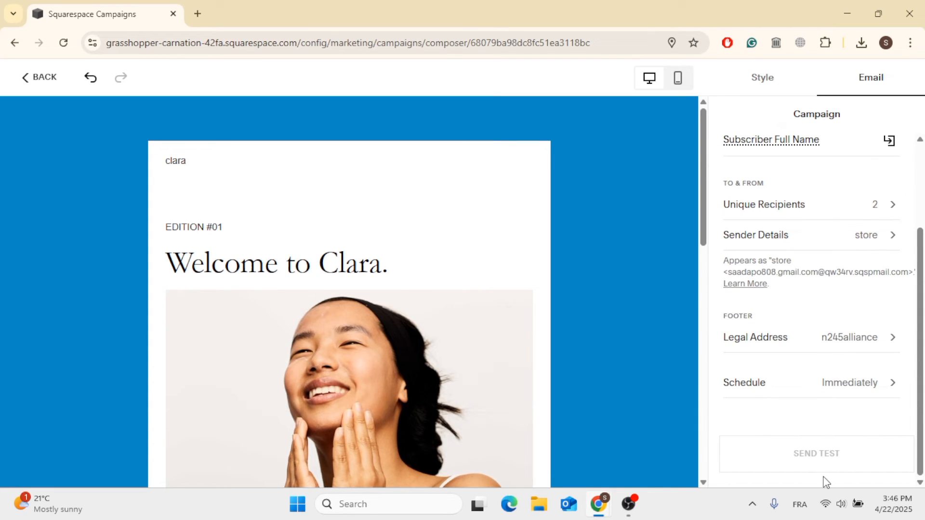
pyautogui.scroll(3, 813, 452)
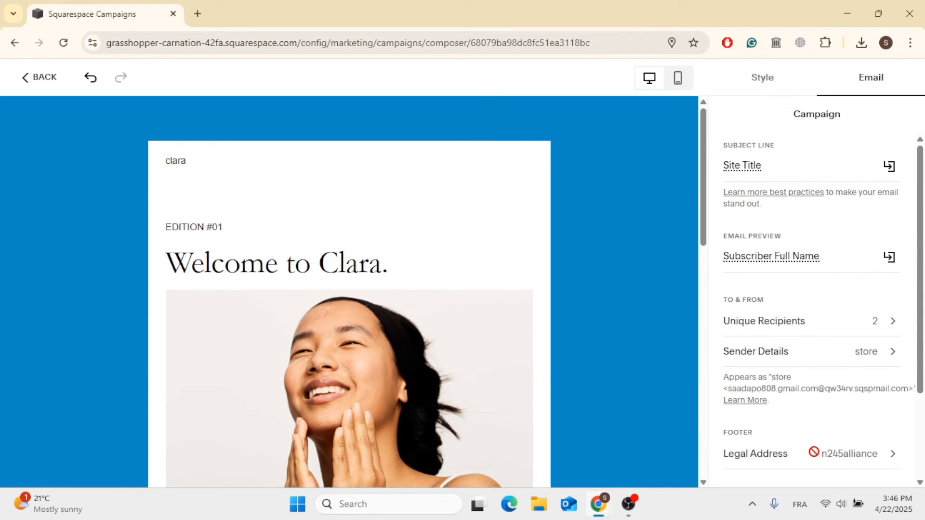
pyautogui.scroll(-3, 816, 458)
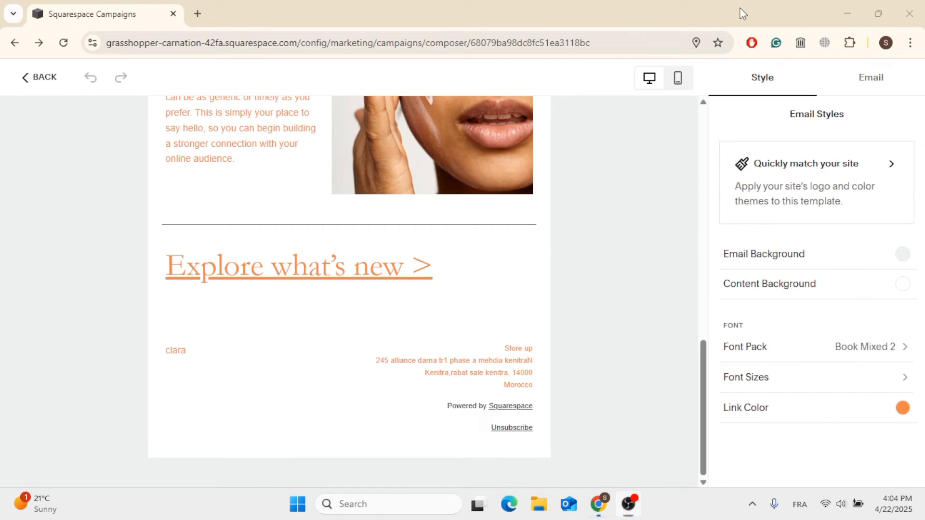
# Leave the email editor for the Email Campaigns page and read the plan notice
pyautogui.click(28, 86)
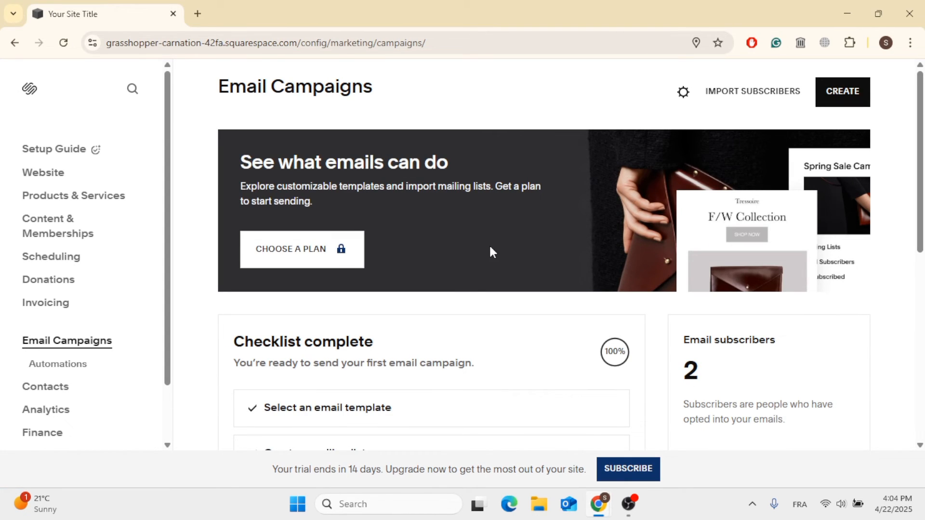
pyautogui.scroll(-3, 489, 247)
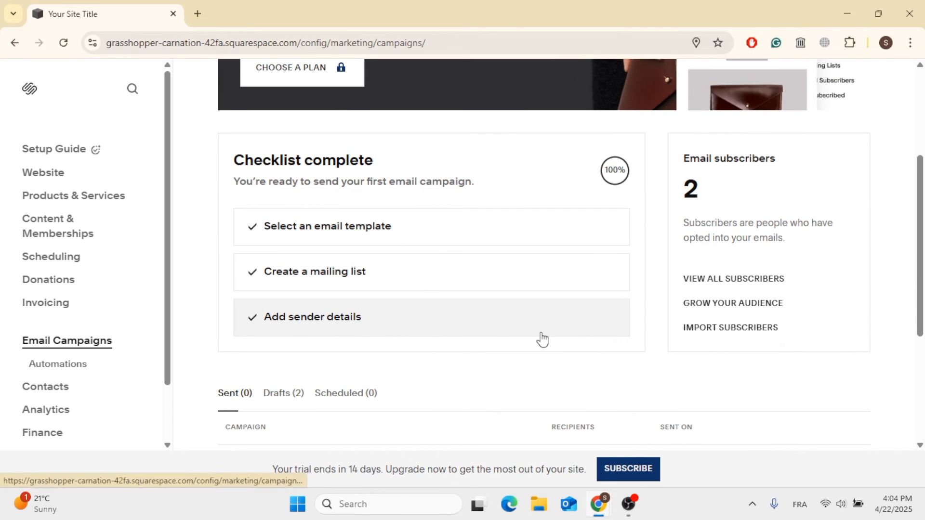
pyautogui.scroll(-4, 543, 337)
pyautogui.scroll(1, 541, 332)
pyautogui.scroll(6, 542, 332)
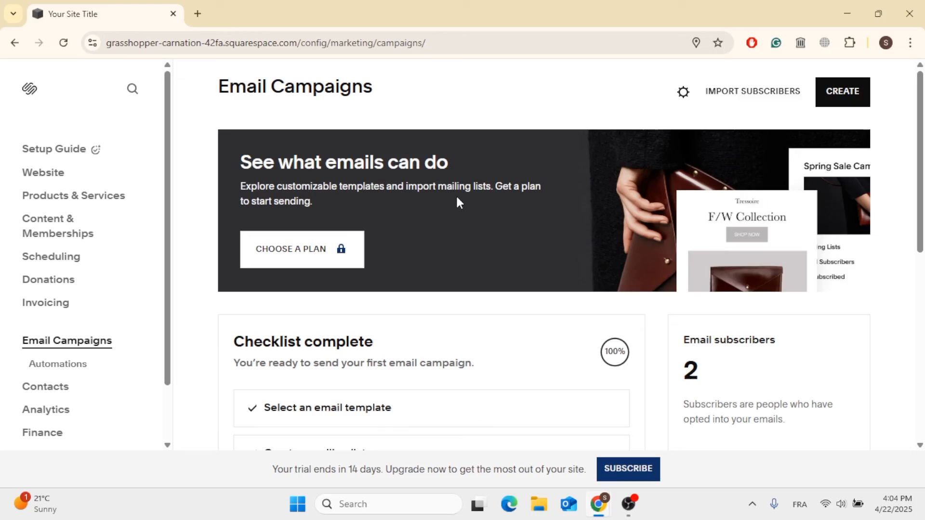
pyautogui.moveTo(496, 186); pyautogui.dragTo(284, 216)
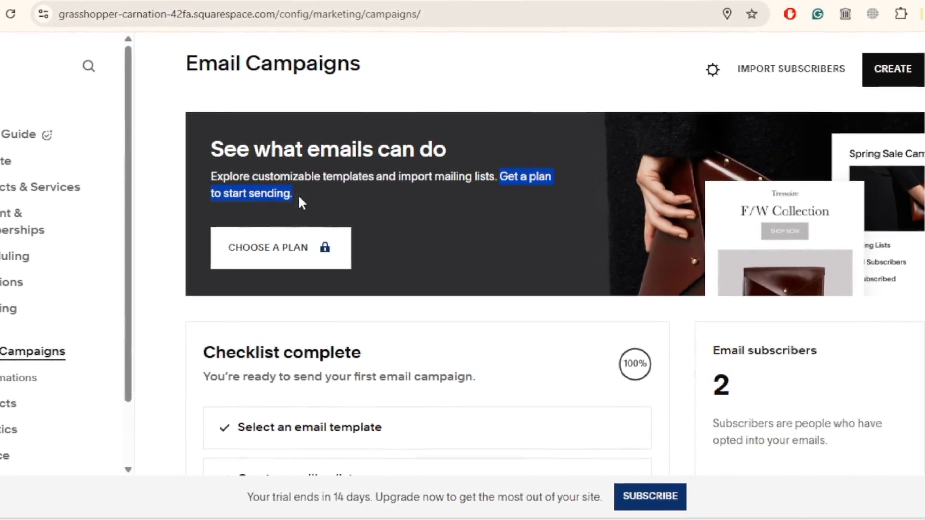
pyautogui.hotkey('ctrl', '+')
pyautogui.hotkey('ctrl', '+')
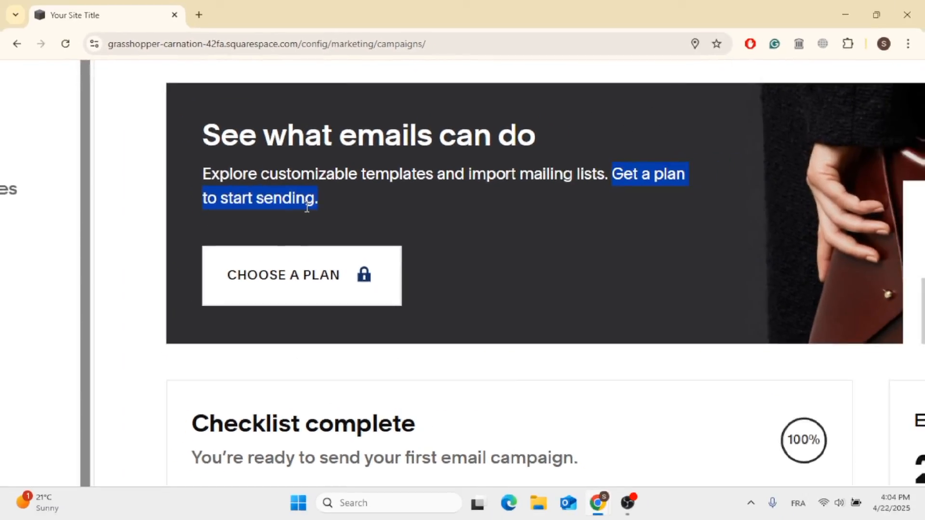
pyautogui.hotkey('ctrl', '0')
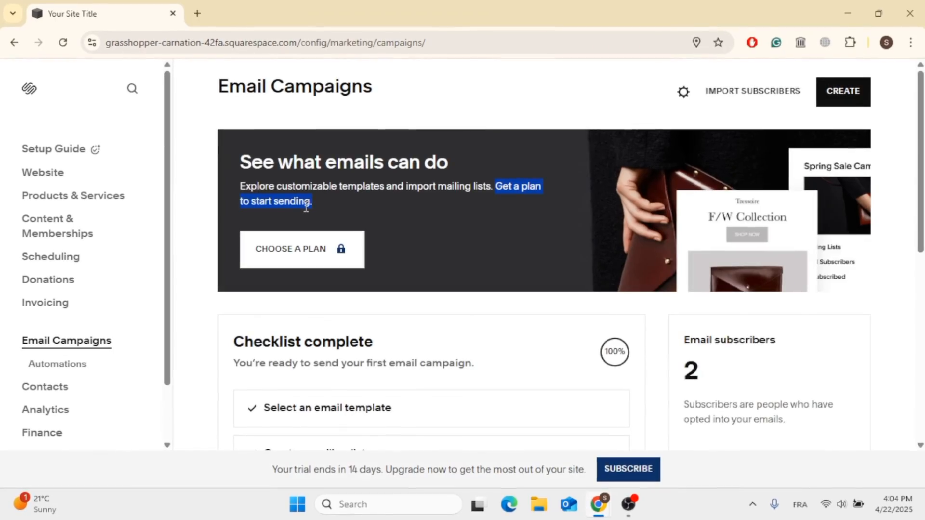
# Open the Campaigns plans and select the Starter plan with 500 emails per month
pyautogui.click(341, 258)
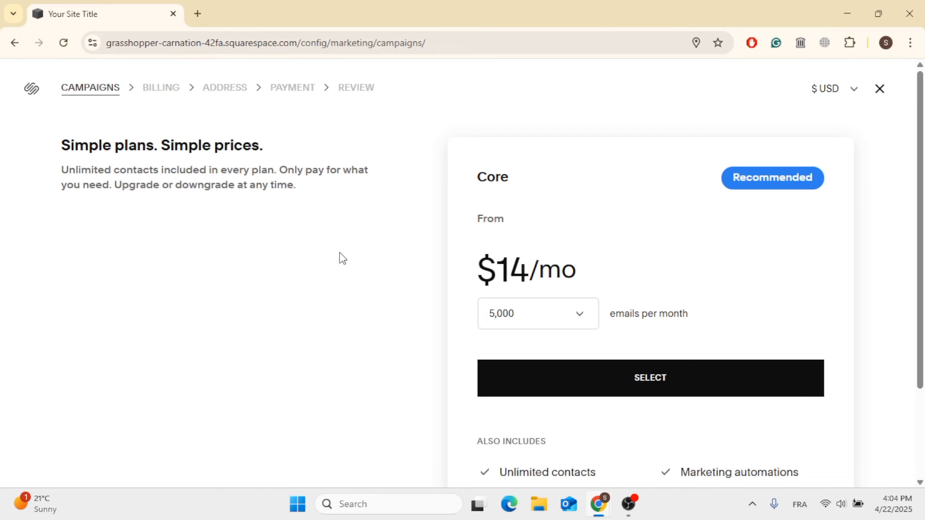
pyautogui.scroll(-3, 342, 258)
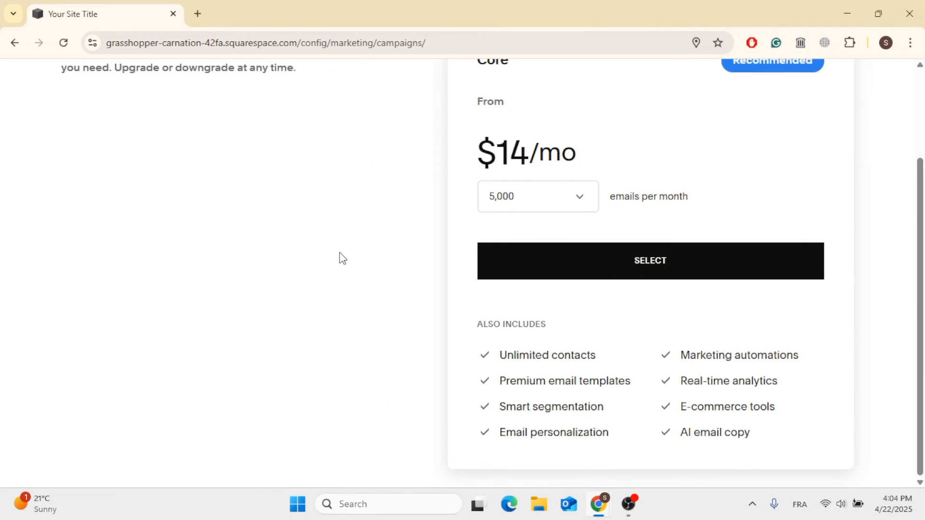
pyautogui.scroll(2, 341, 258)
pyautogui.scroll(1, 409, 260)
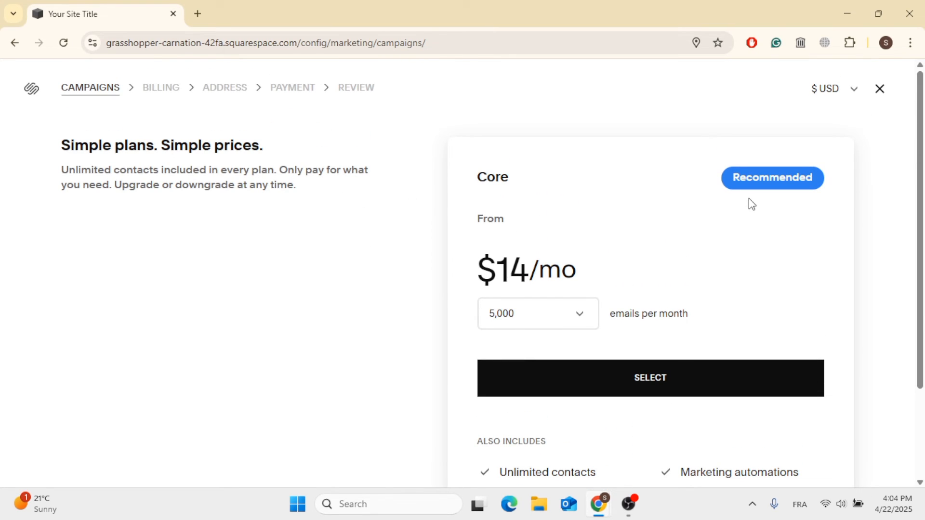
pyautogui.click(582, 326)
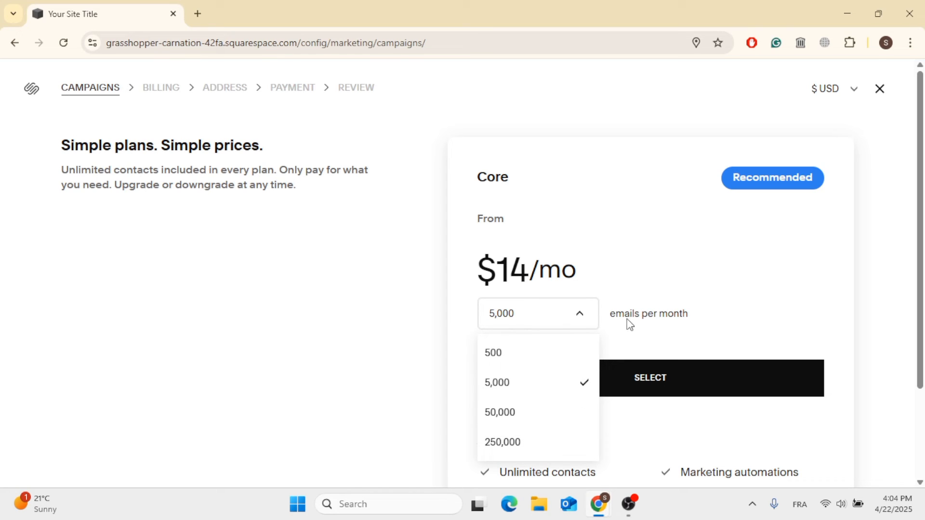
pyautogui.click(553, 362)
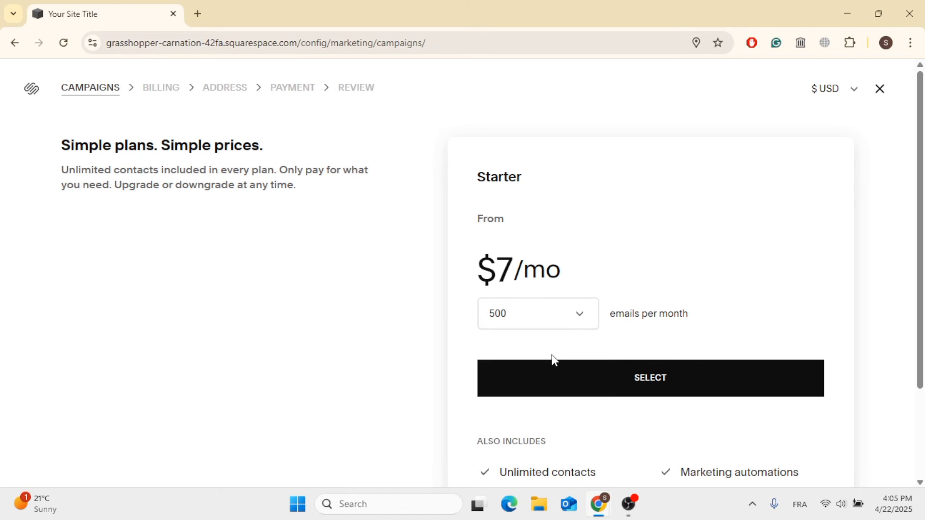
pyautogui.scroll(-2, 554, 362)
pyautogui.scroll(2, 553, 355)
pyautogui.click(632, 374)
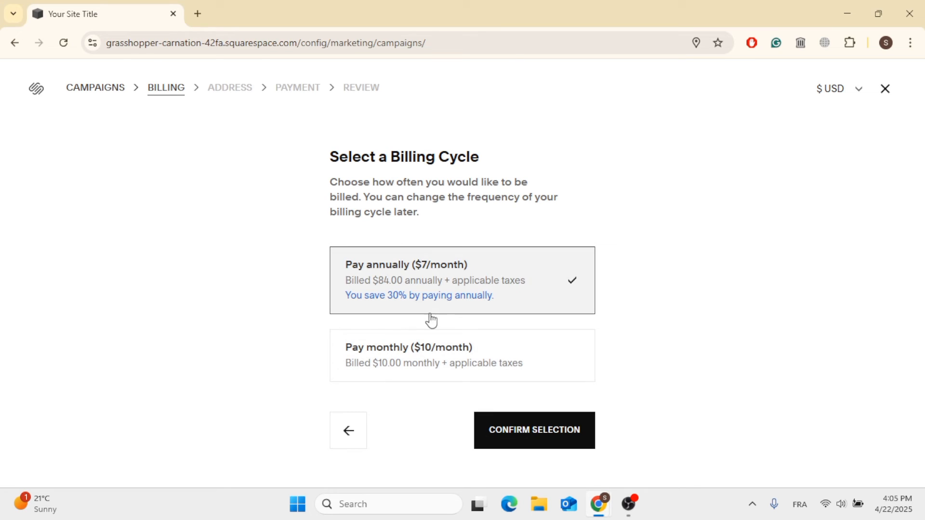
# Choose the monthly billing cycle and confirm the selection
pyautogui.click(434, 357)
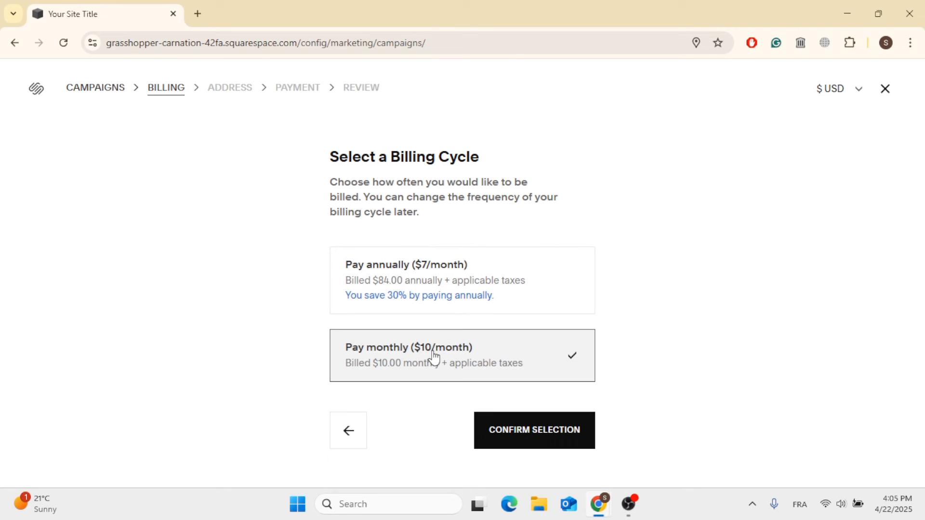
pyautogui.click(554, 438)
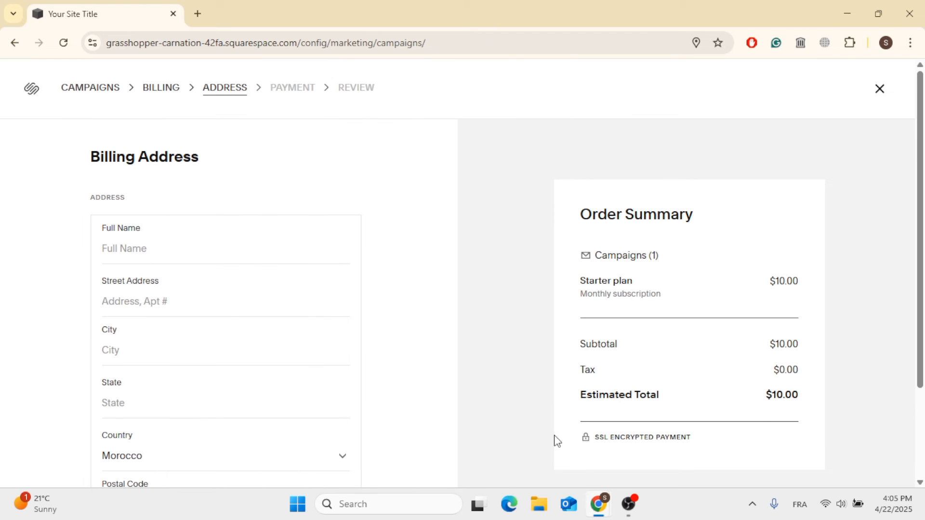
pyautogui.scroll(-3, 478, 393)
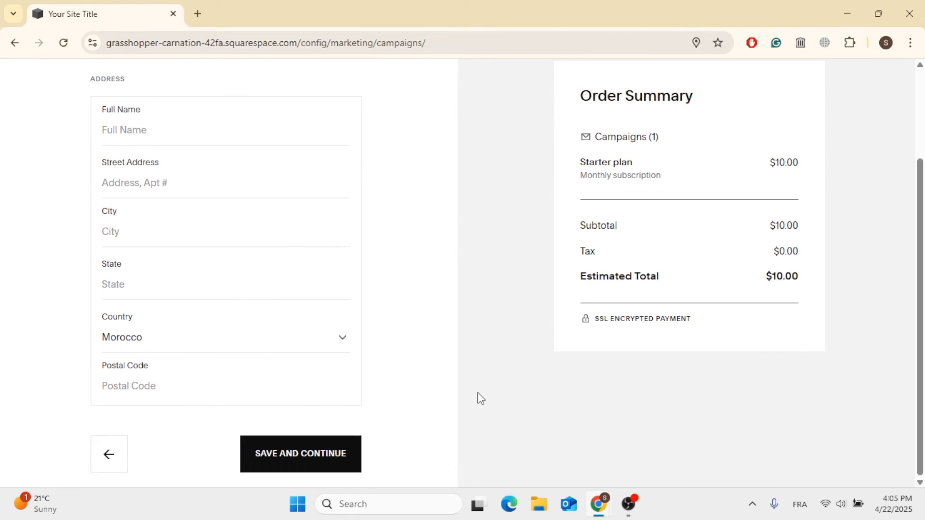
pyautogui.scroll(3, 481, 398)
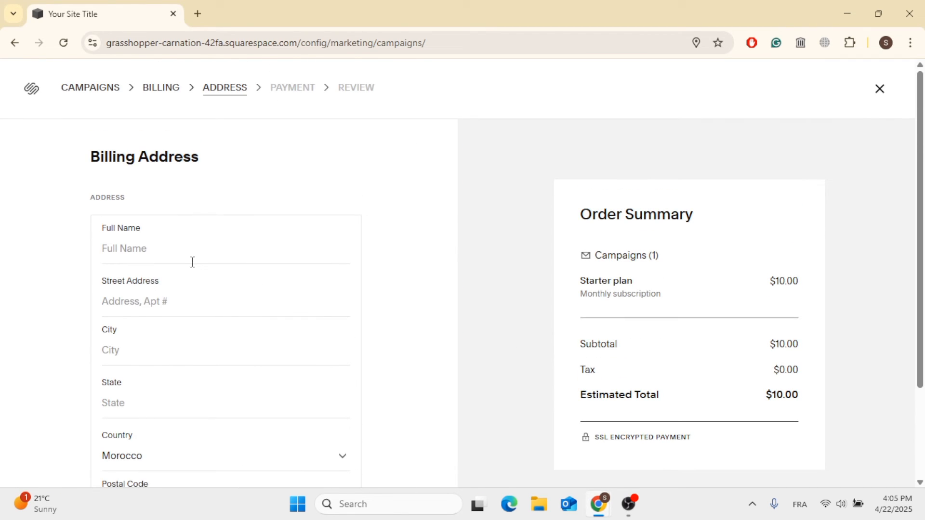
# Enter test as the full name in the billing address form
pyautogui.click(168, 254)
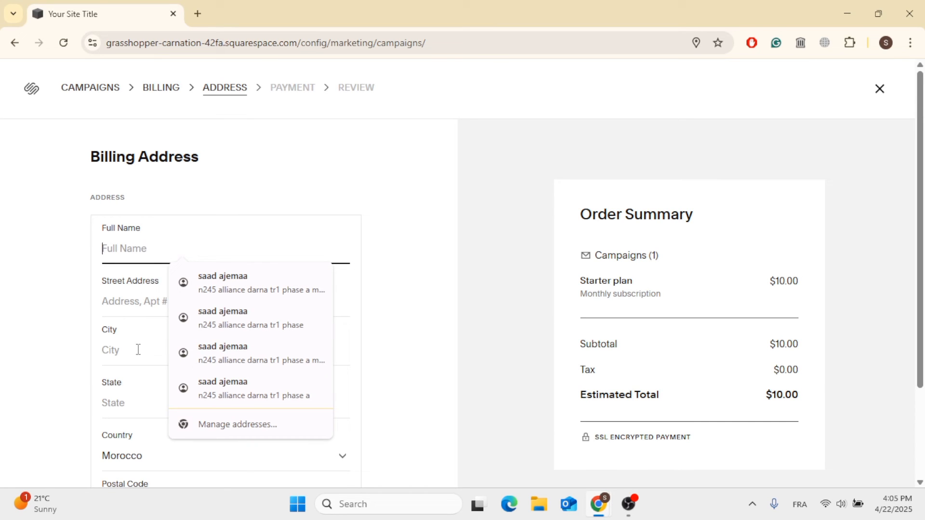
pyautogui.scroll(-3, 138, 377)
pyautogui.click(69, 378)
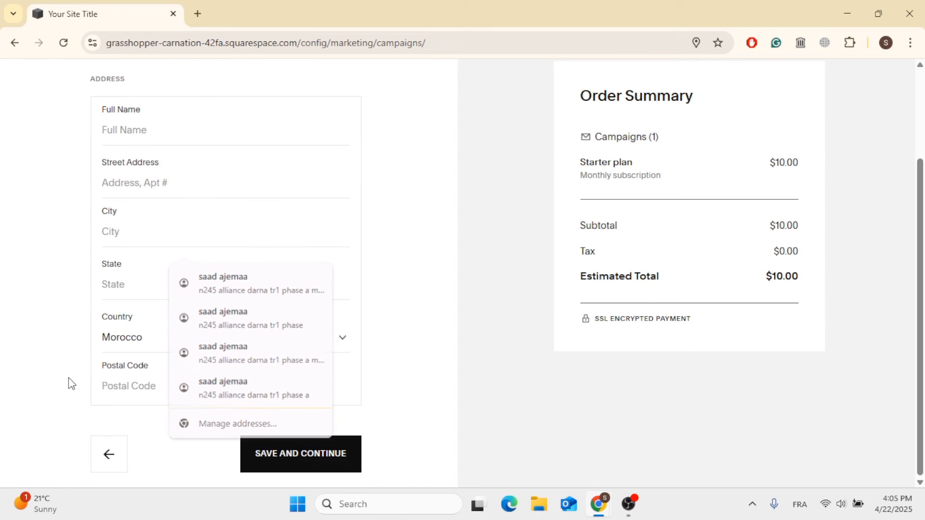
pyautogui.scroll(3, 195, 205)
pyautogui.click(140, 244)
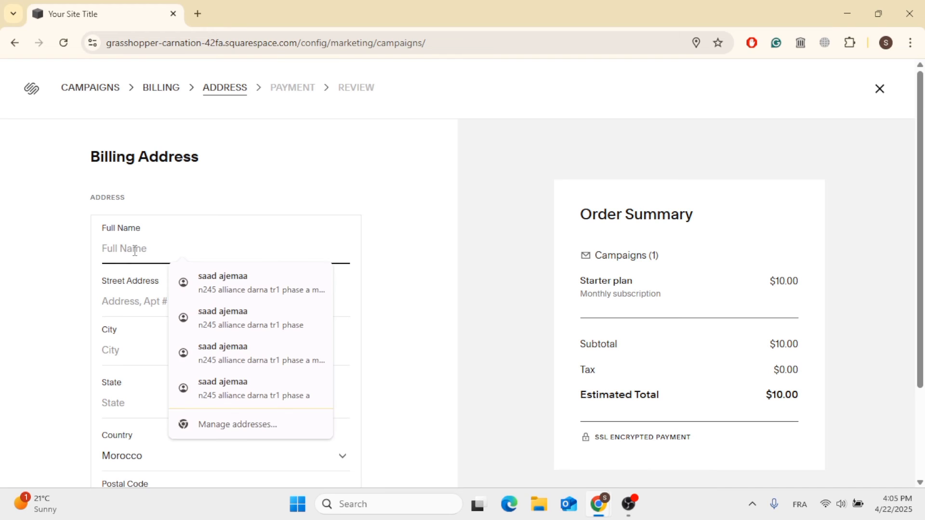
pyautogui.write('test')
# Search the street address field for 'test adres' and pick one of the suggested addresses
pyautogui.click(127, 292)
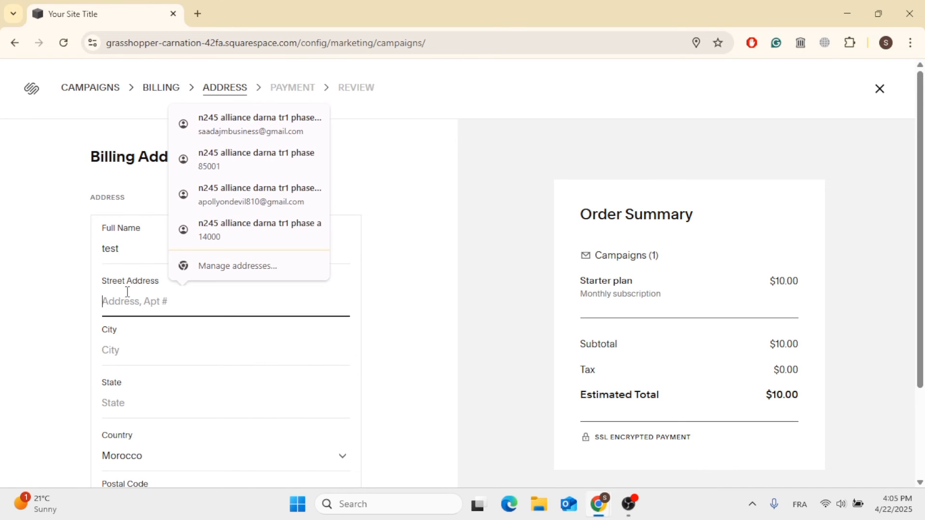
pyautogui.write('test ')
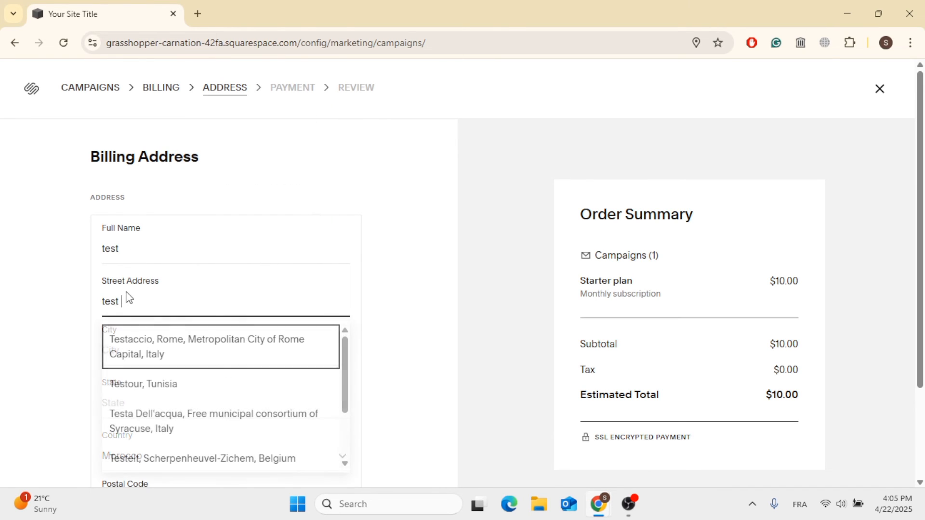
pyautogui.write('adres')
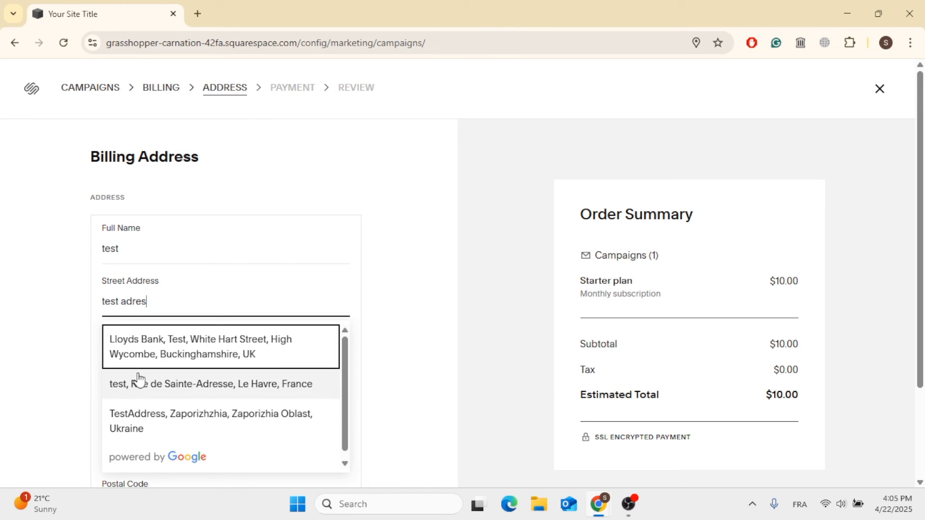
pyautogui.click(138, 381)
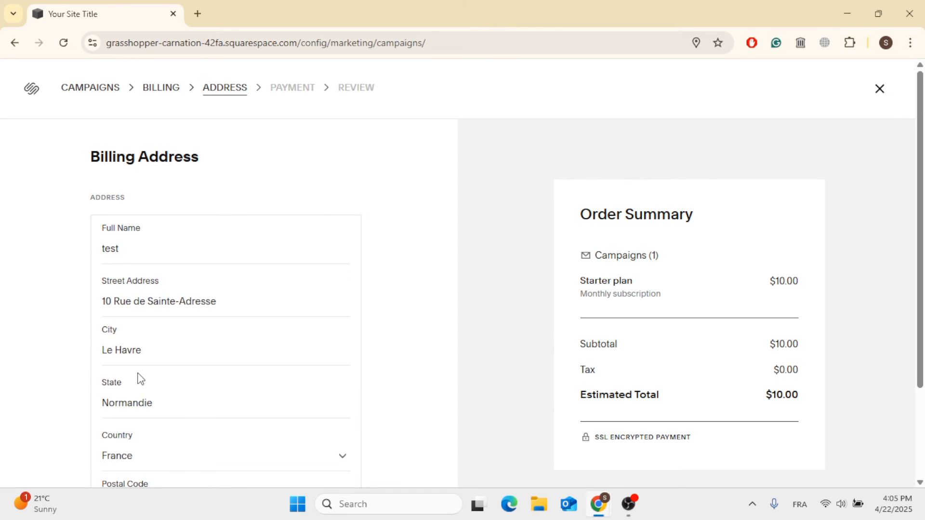
# Save the completed billing address and continue to the payment step
pyautogui.scroll(-1, 139, 378)
pyautogui.scroll(-2, 138, 373)
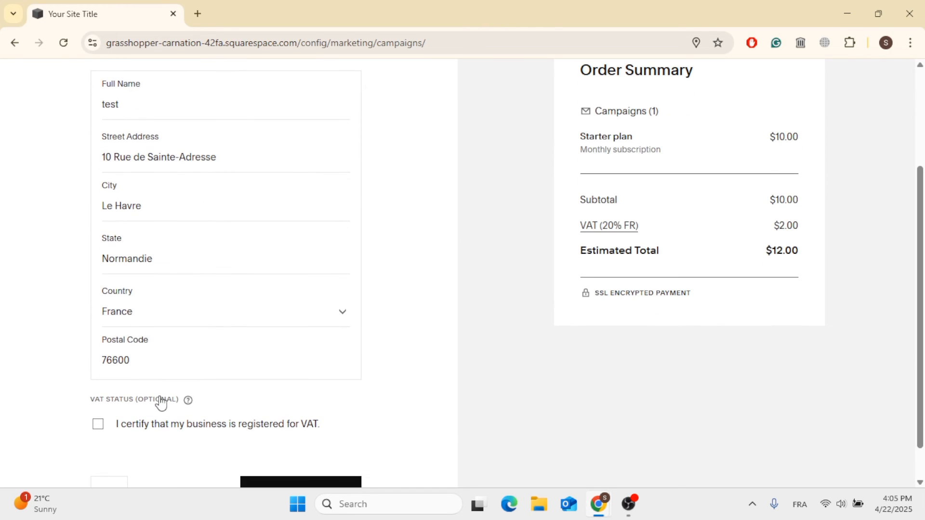
pyautogui.scroll(-1, 161, 403)
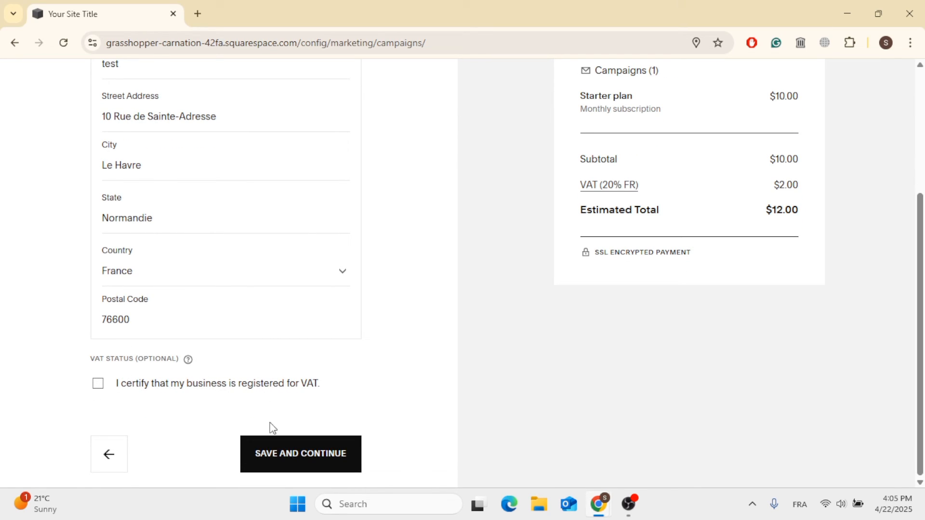
pyautogui.click(292, 454)
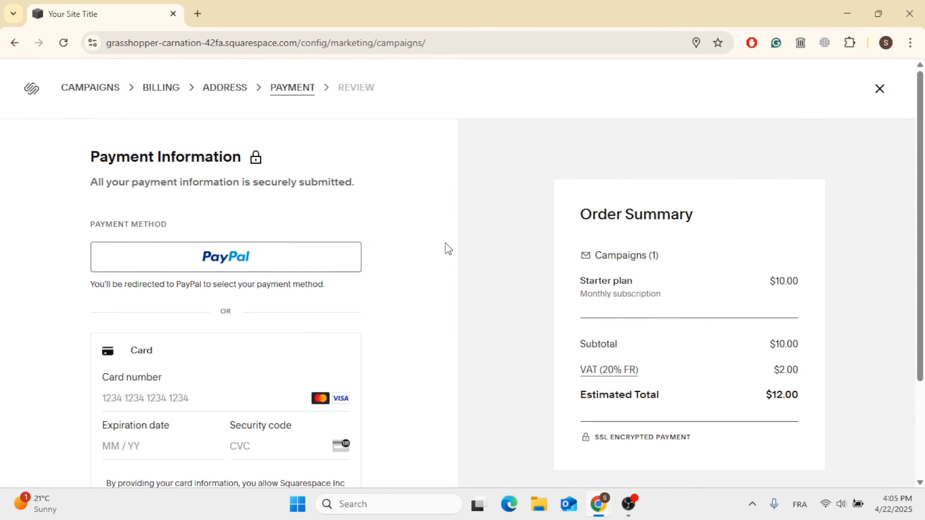
pyautogui.scroll(-3, 519, 236)
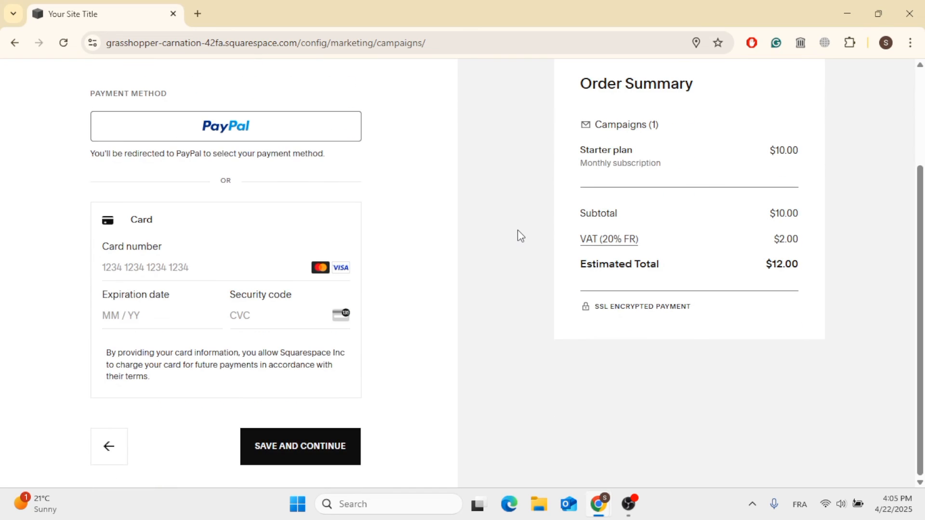
pyautogui.scroll(3, 520, 235)
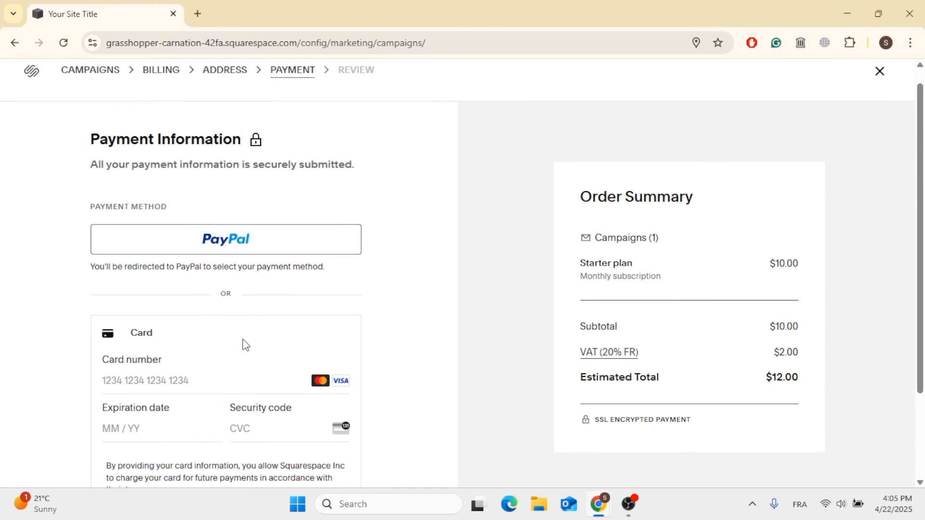
pyautogui.scroll(-2, 242, 356)
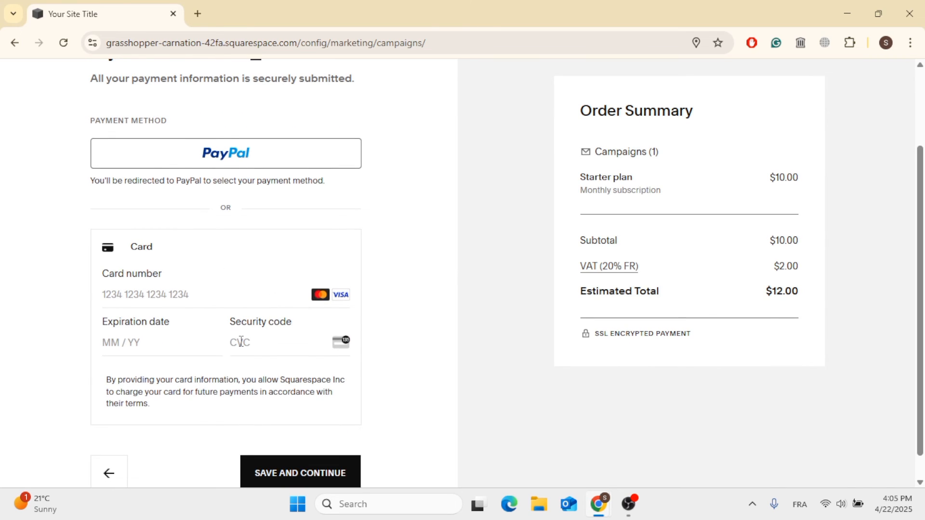
pyautogui.scroll(2, 241, 342)
pyautogui.click(248, 271)
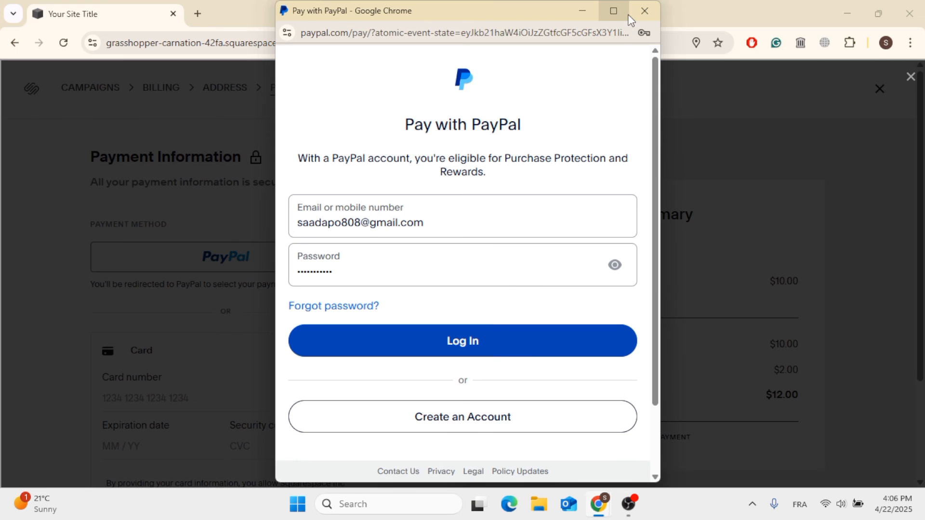
pyautogui.click(644, 11)
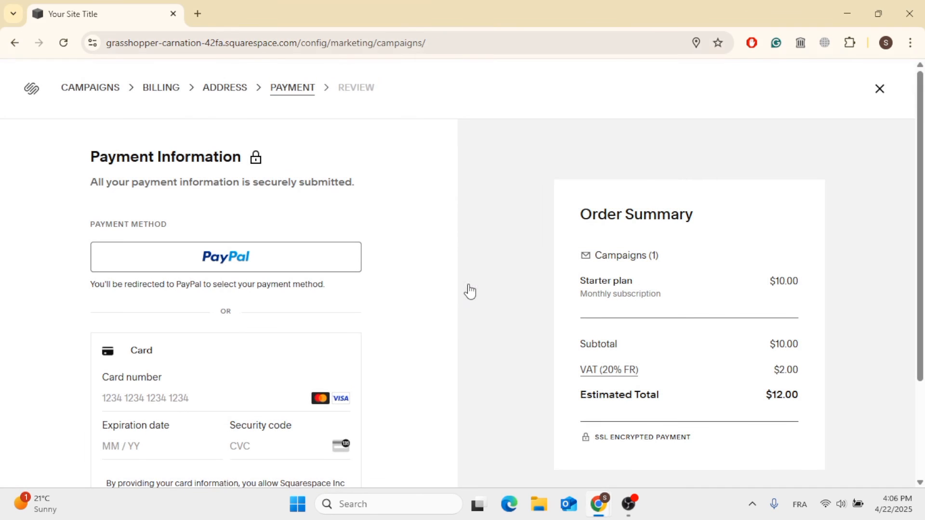
# Leave the plan checkout and open the Drafts list of email campaigns
pyautogui.click(90, 95)
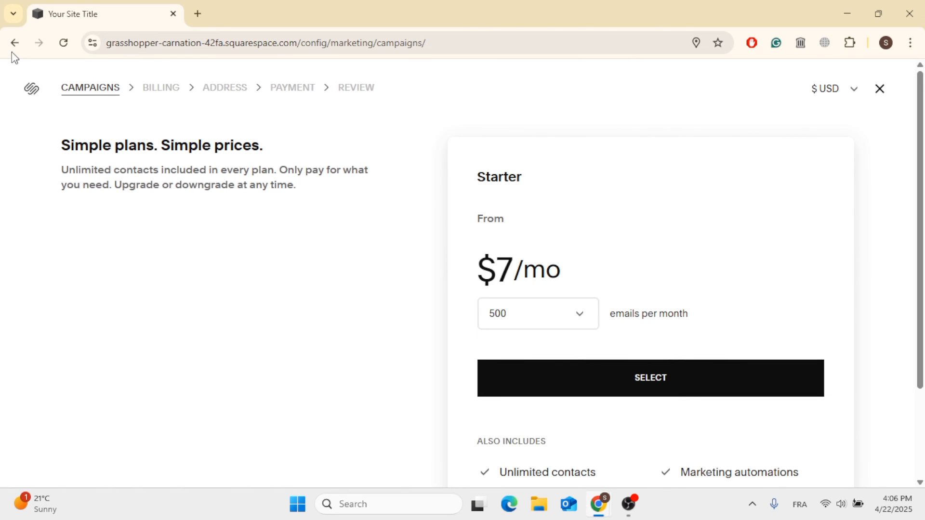
pyautogui.click(886, 92)
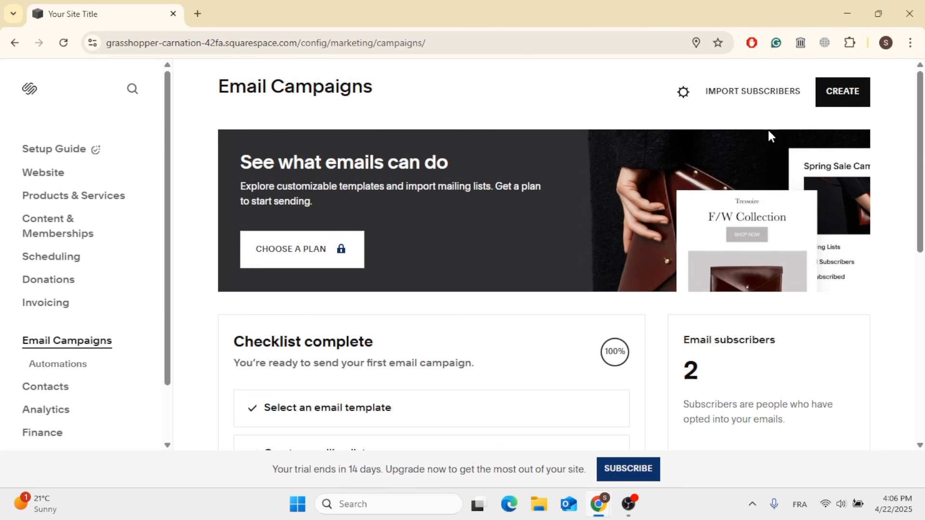
pyautogui.scroll(-4, 588, 265)
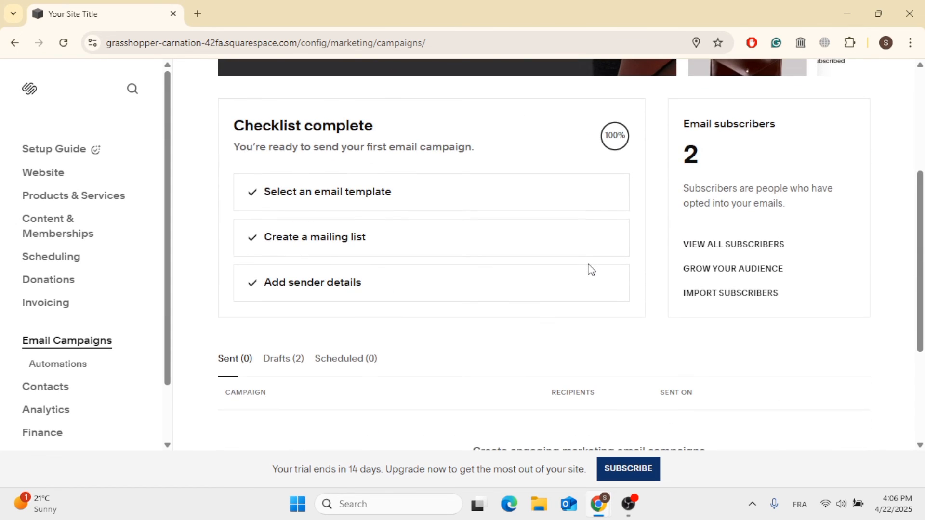
pyautogui.scroll(-2, 590, 269)
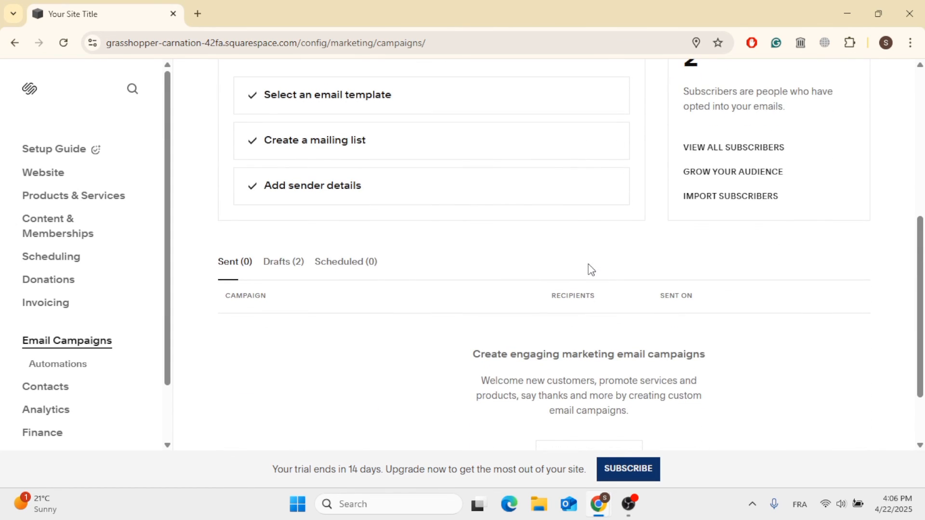
pyautogui.click(288, 266)
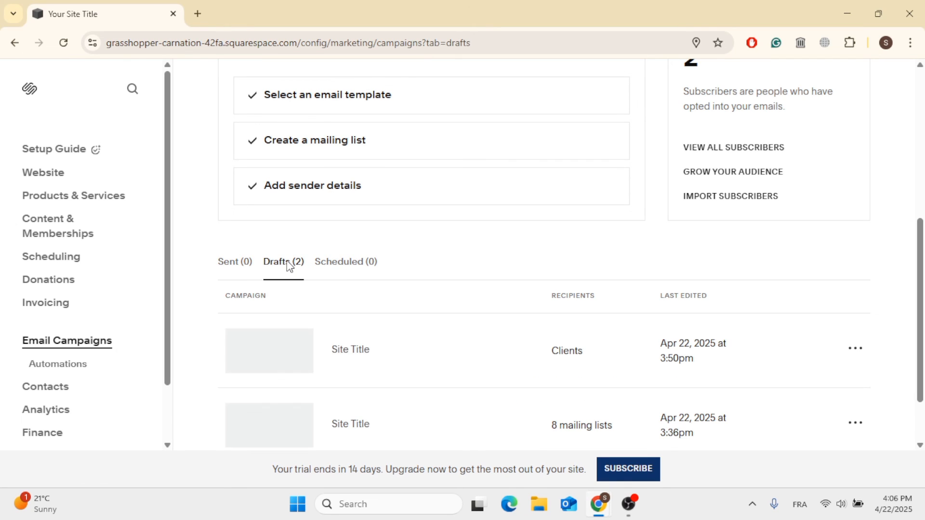
pyautogui.scroll(-2, 545, 322)
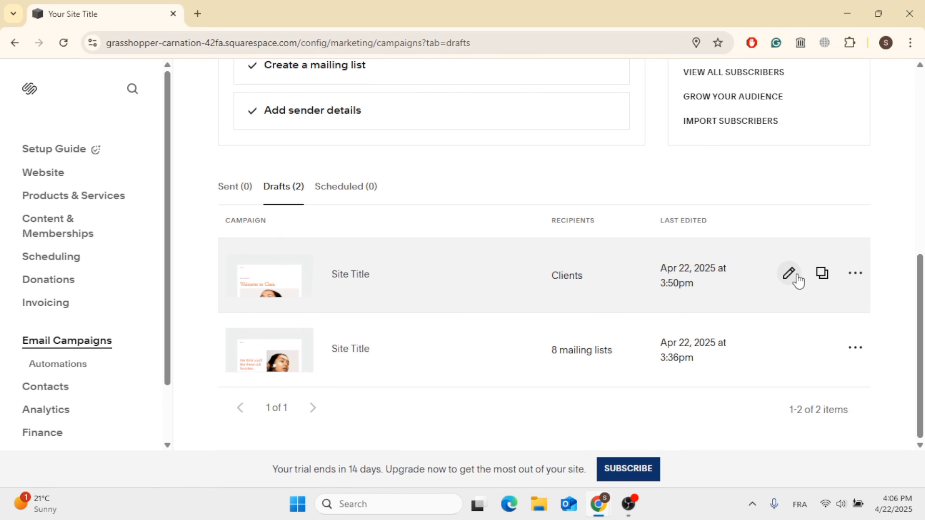
pyautogui.click(856, 273)
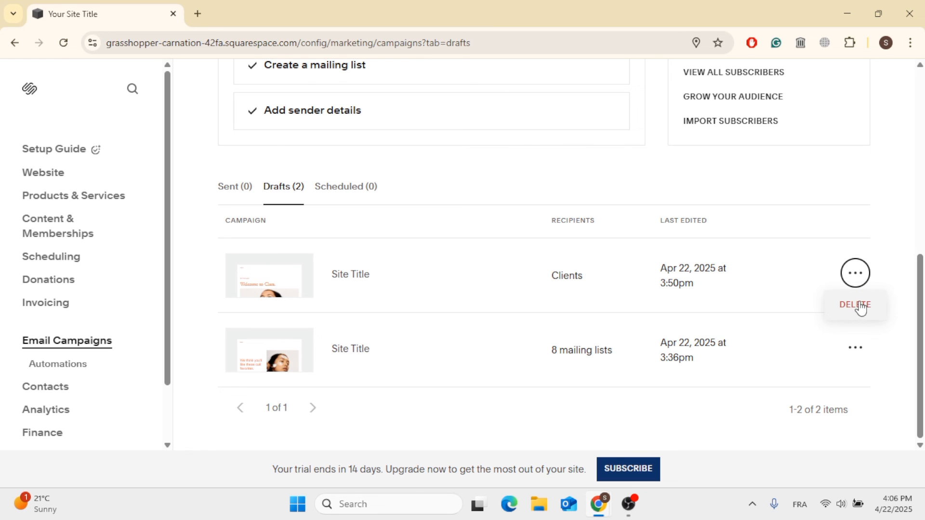
pyautogui.click(854, 281)
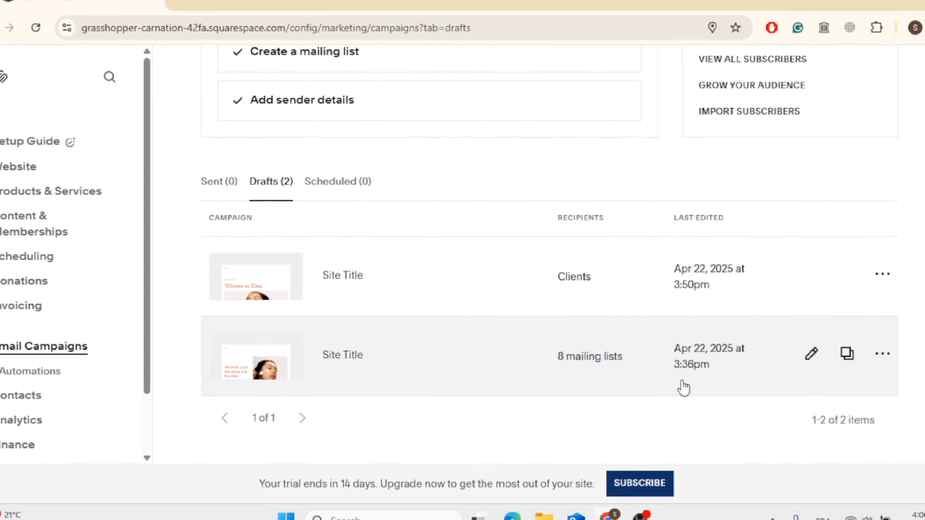
# Open the draft campaign addressed to Clients and examine its Email settings before going back to the campaigns list
pyautogui.scroll(-2, 66, 439)
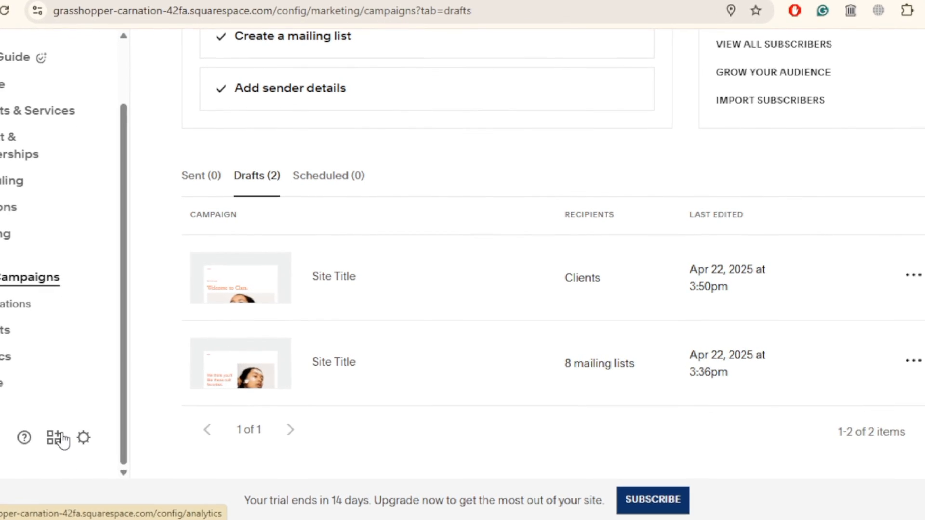
pyautogui.scroll(2, 66, 439)
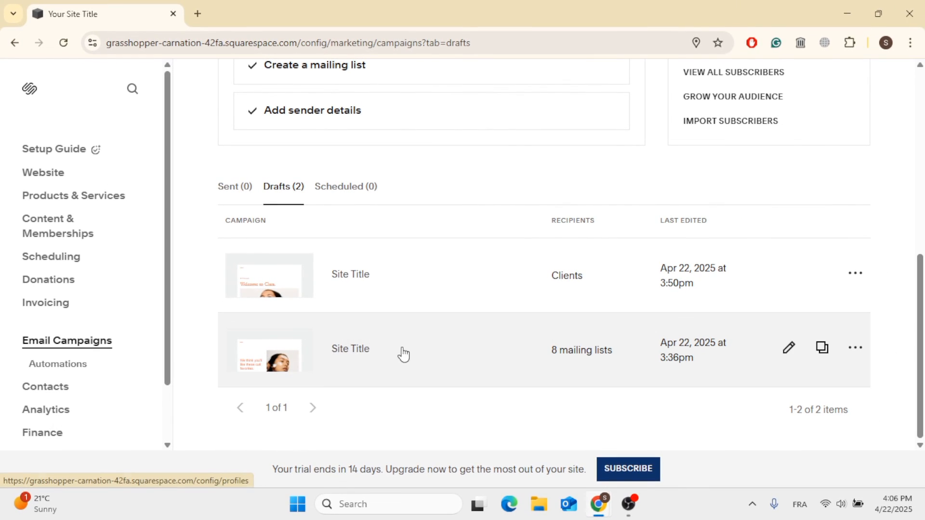
pyautogui.moveTo(779, 352)
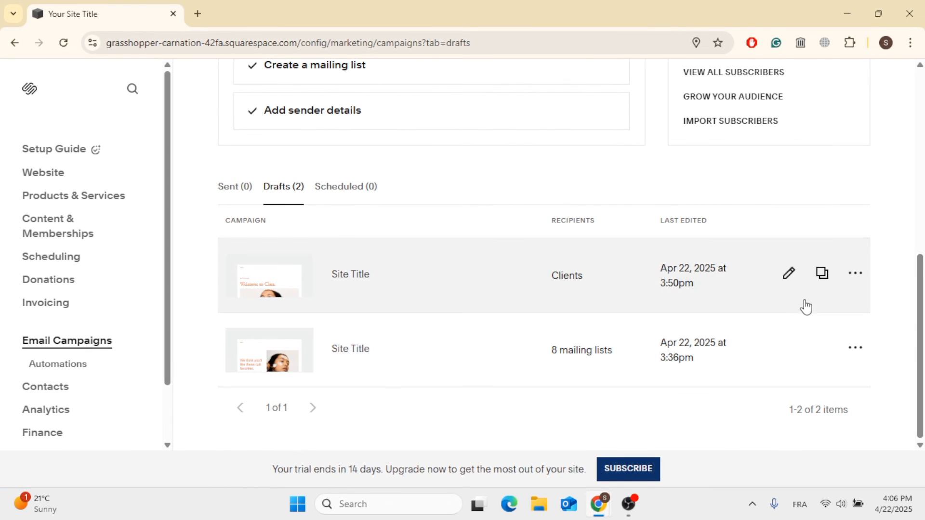
pyautogui.click(793, 285)
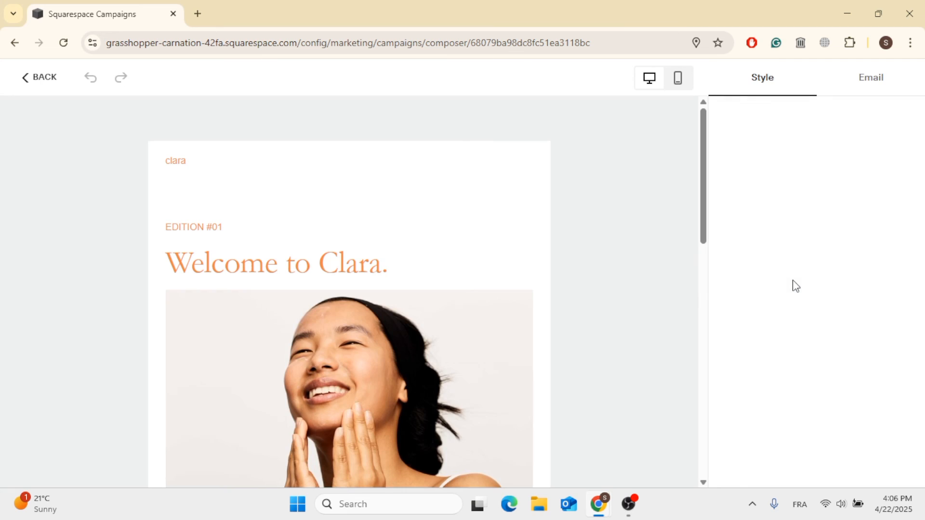
pyautogui.click(869, 97)
pyautogui.scroll(-2, 867, 255)
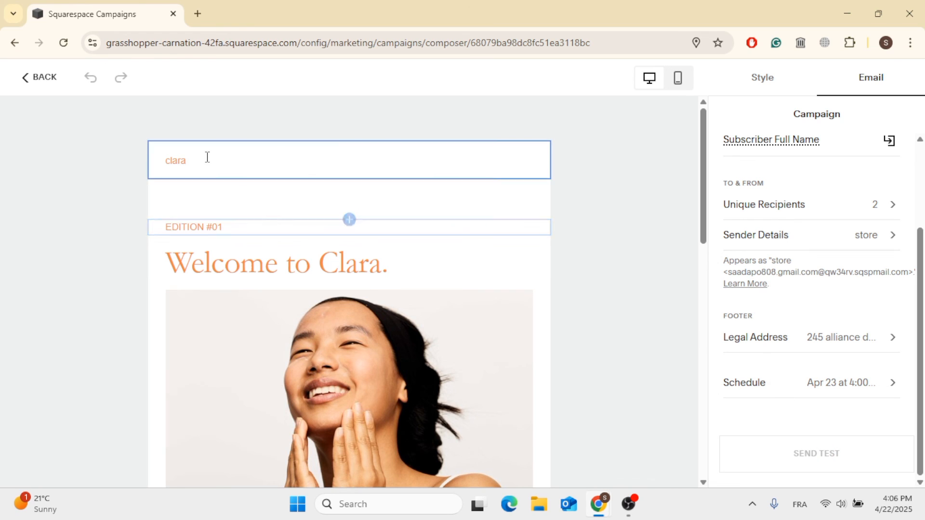
pyautogui.click(28, 83)
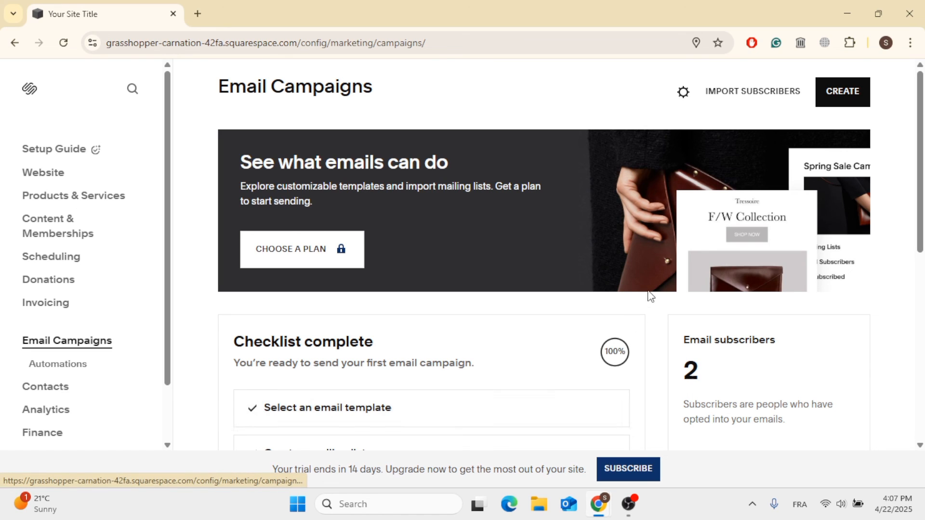
pyautogui.click(644, 501)
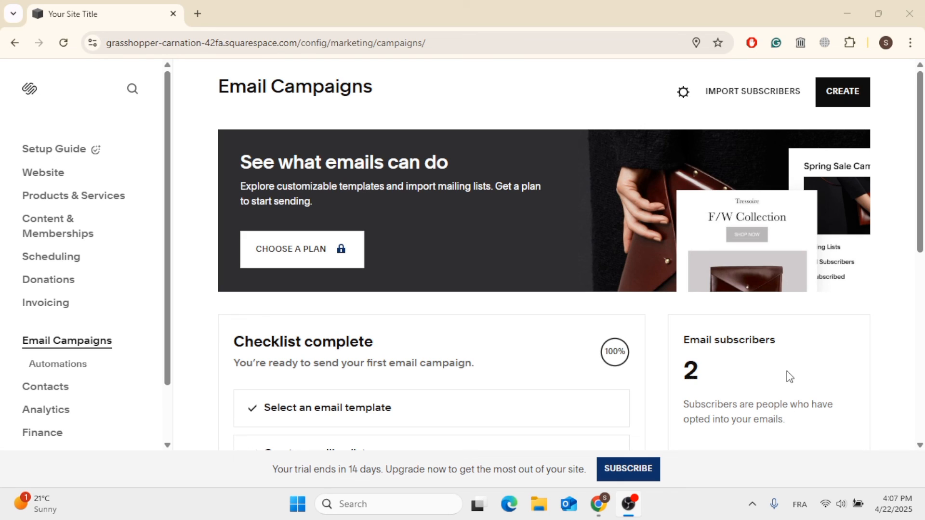
pyautogui.click(234, 360)
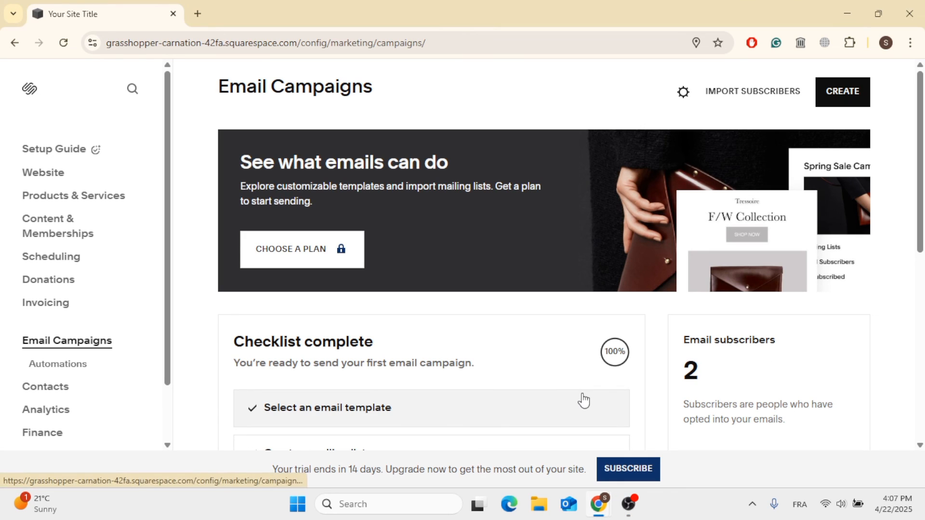
pyautogui.click(635, 501)
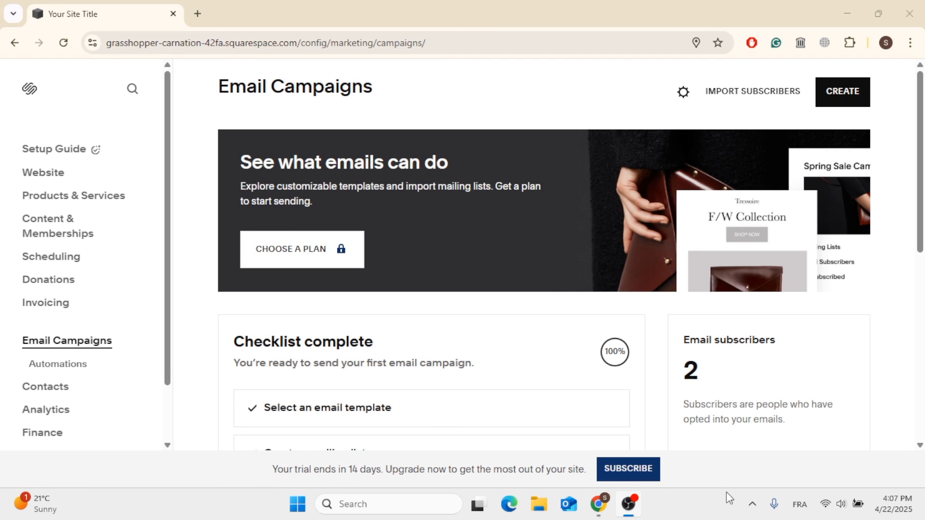
pyautogui.click(767, 364)
pyautogui.click(630, 503)
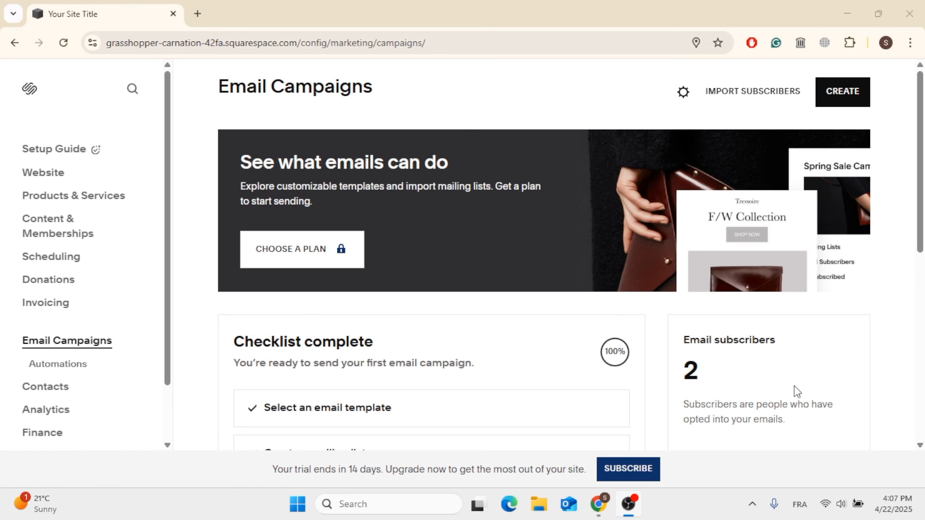